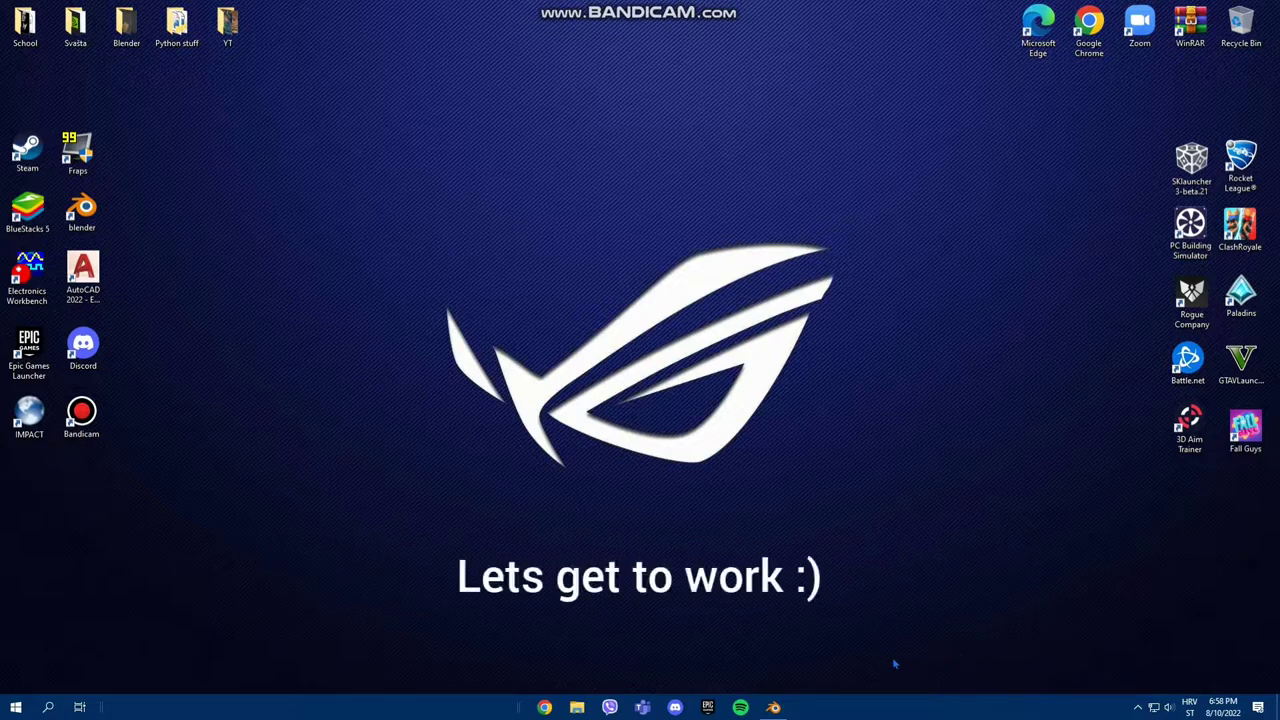
Step: Restore the Blender window showing btable4vid.blend with the billiard table model
left_click(774, 708)
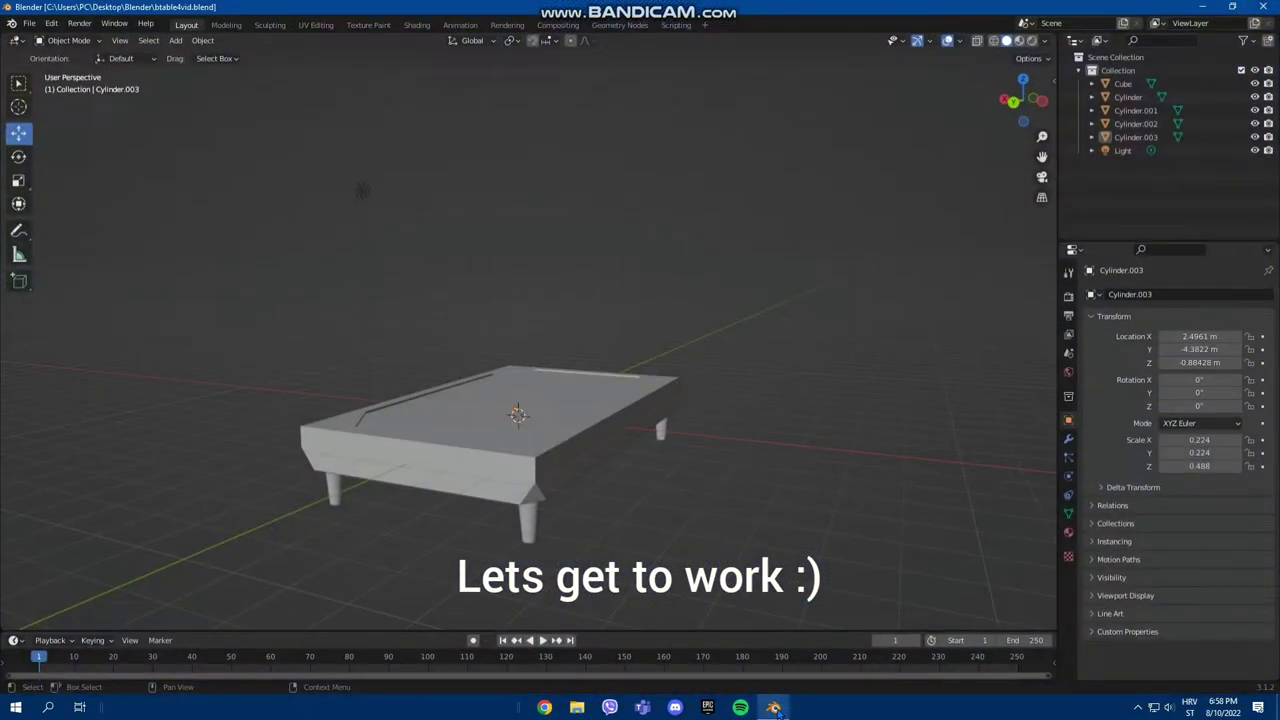
Step: Add a plane mesh and scale it to about 7.715 in X and Y
middle_click_drag(640, 560, 660, 575)
scroll(645, 572, "down", 2)
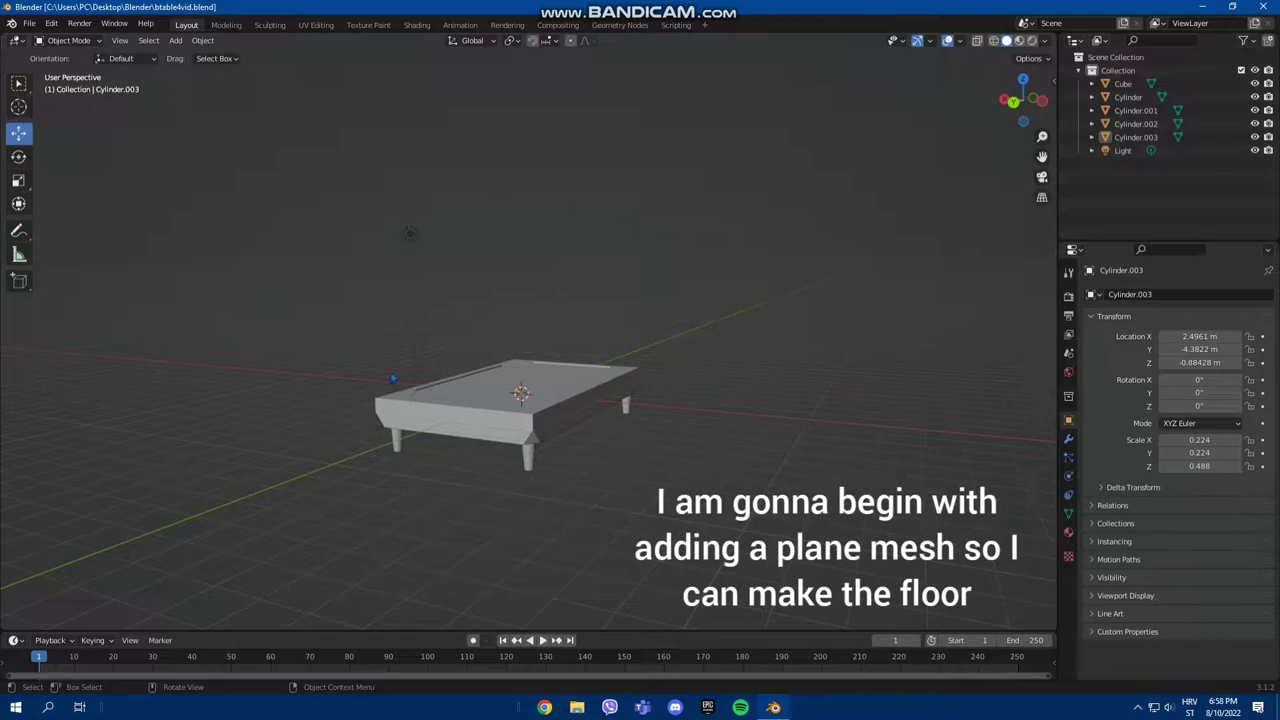
left_click(178, 41)
mouse_move(215, 56)
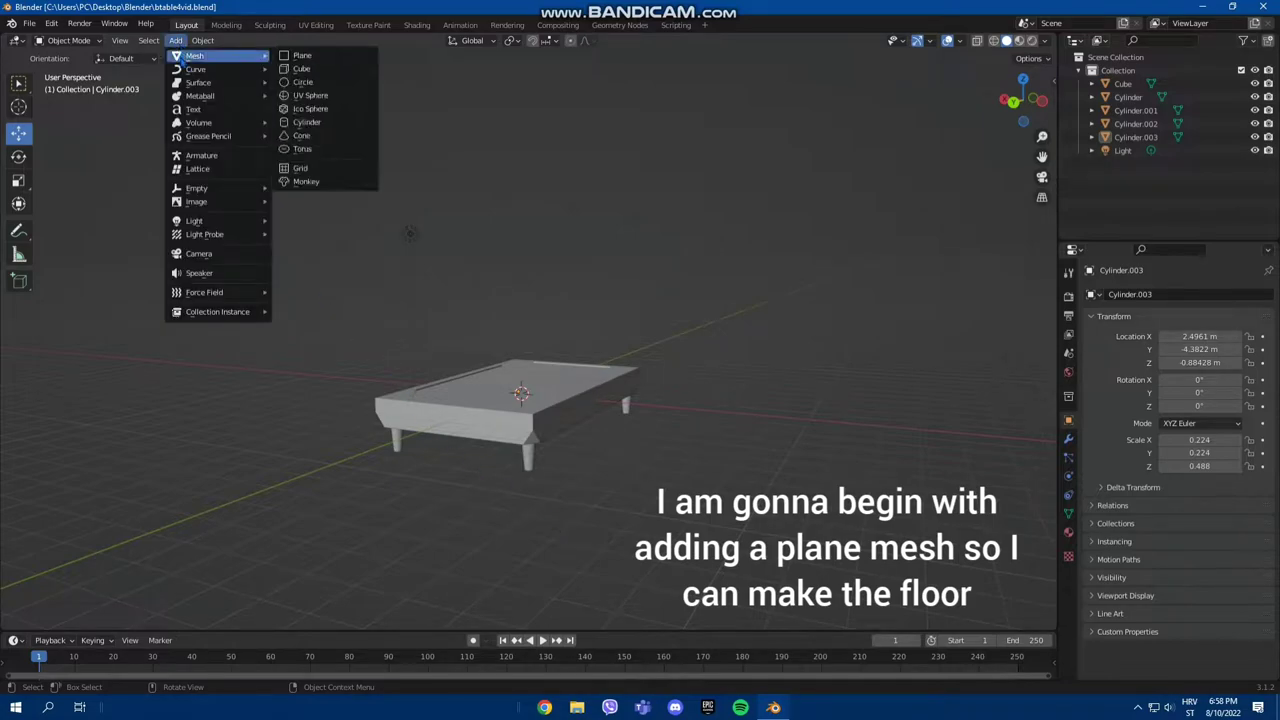
left_click(302, 57)
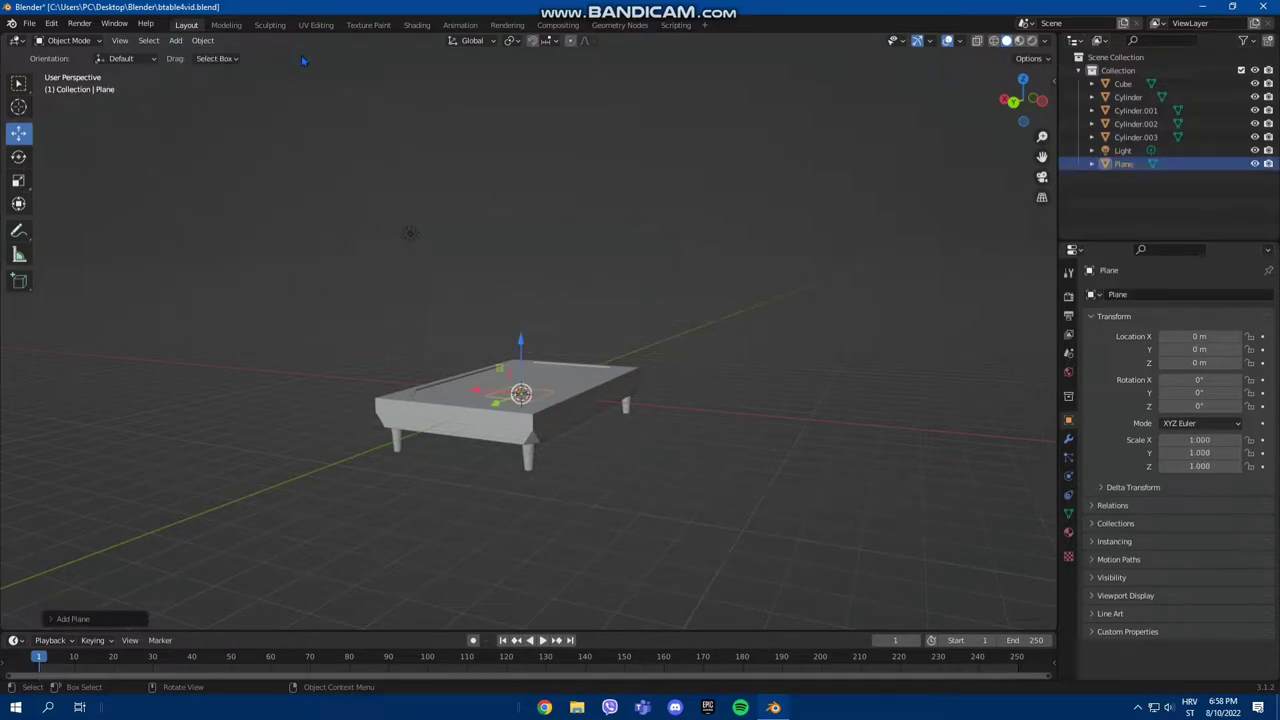
left_click(18, 180)
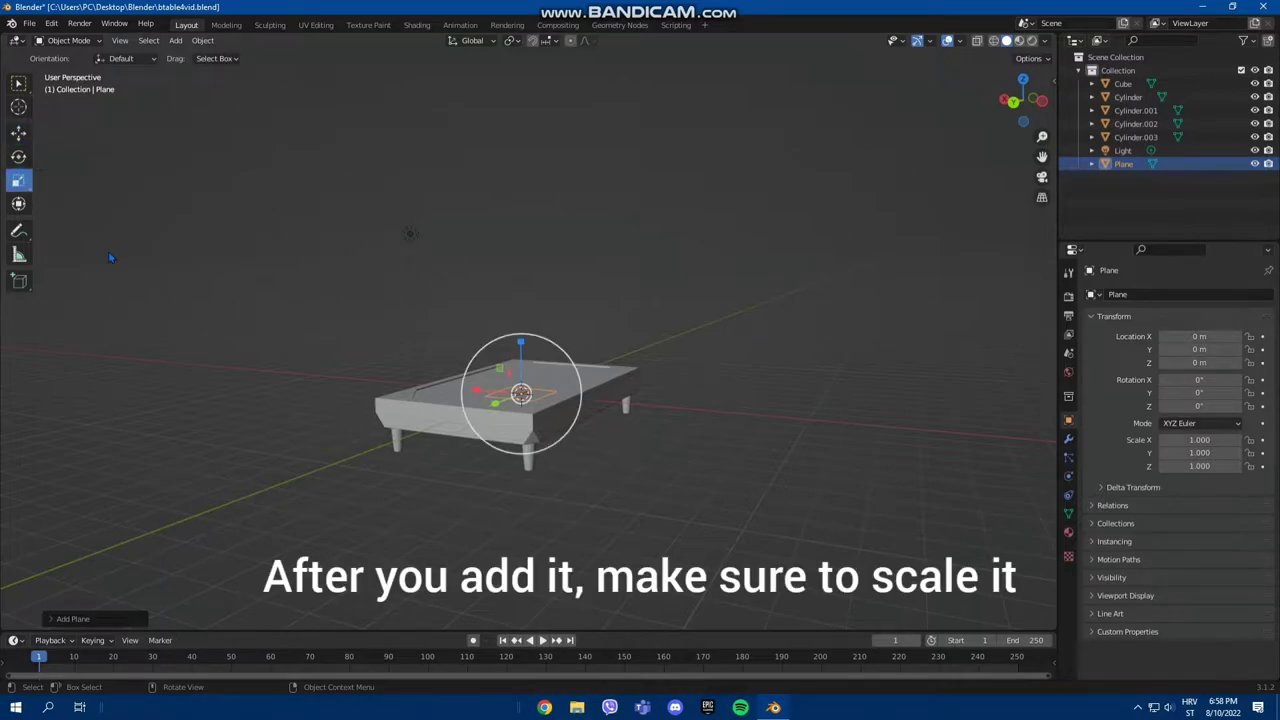
mouse_move(570, 430)
middle_mouse_down()
mouse_move(632, 536)
mouse_move(477, 386)
middle_mouse_up()
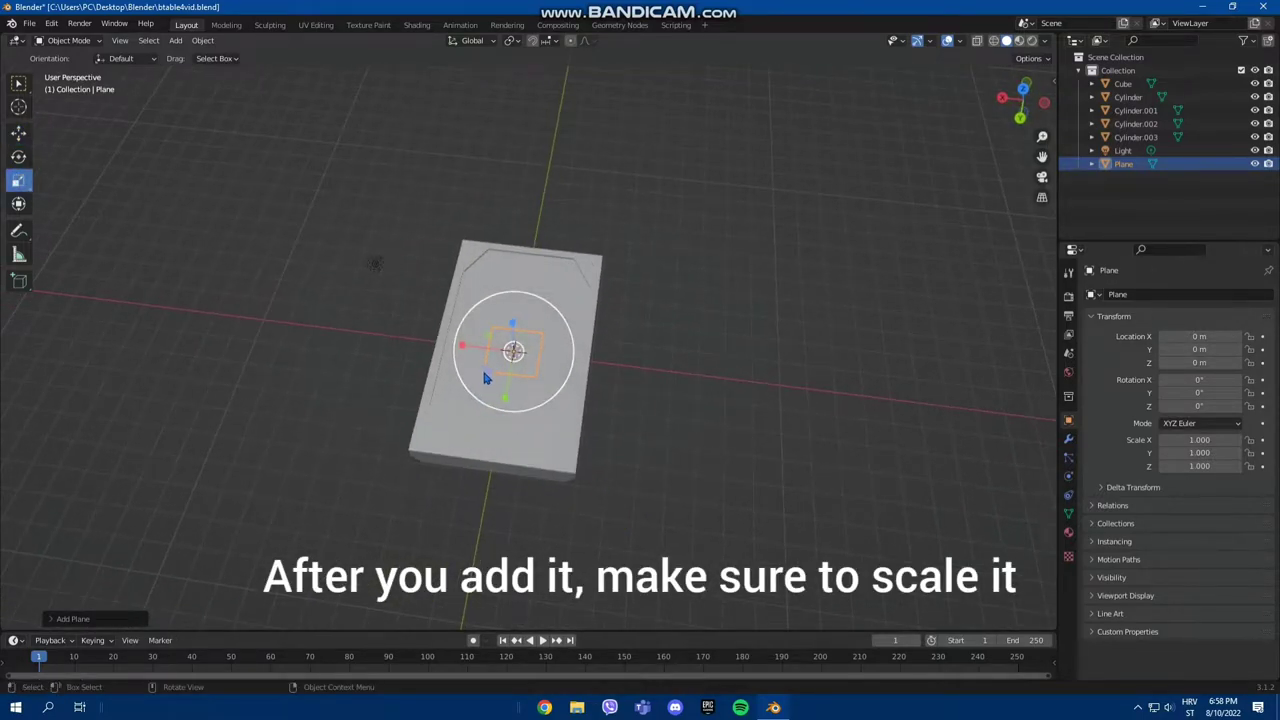
left_click_drag(485, 378, 247, 510)
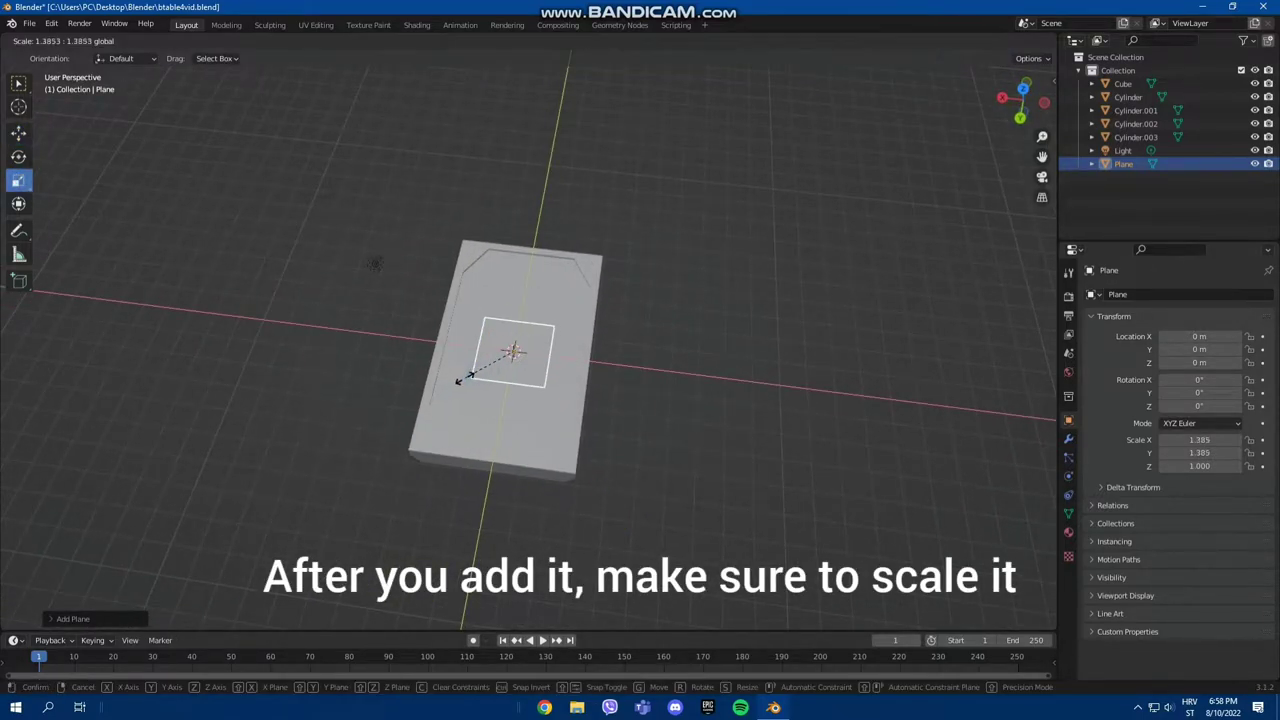
left_click(250, 508)
Step: Move the plane down on Z to about −1.3566 m, beneath the table
middle_click_drag(634, 494, 742, 446)
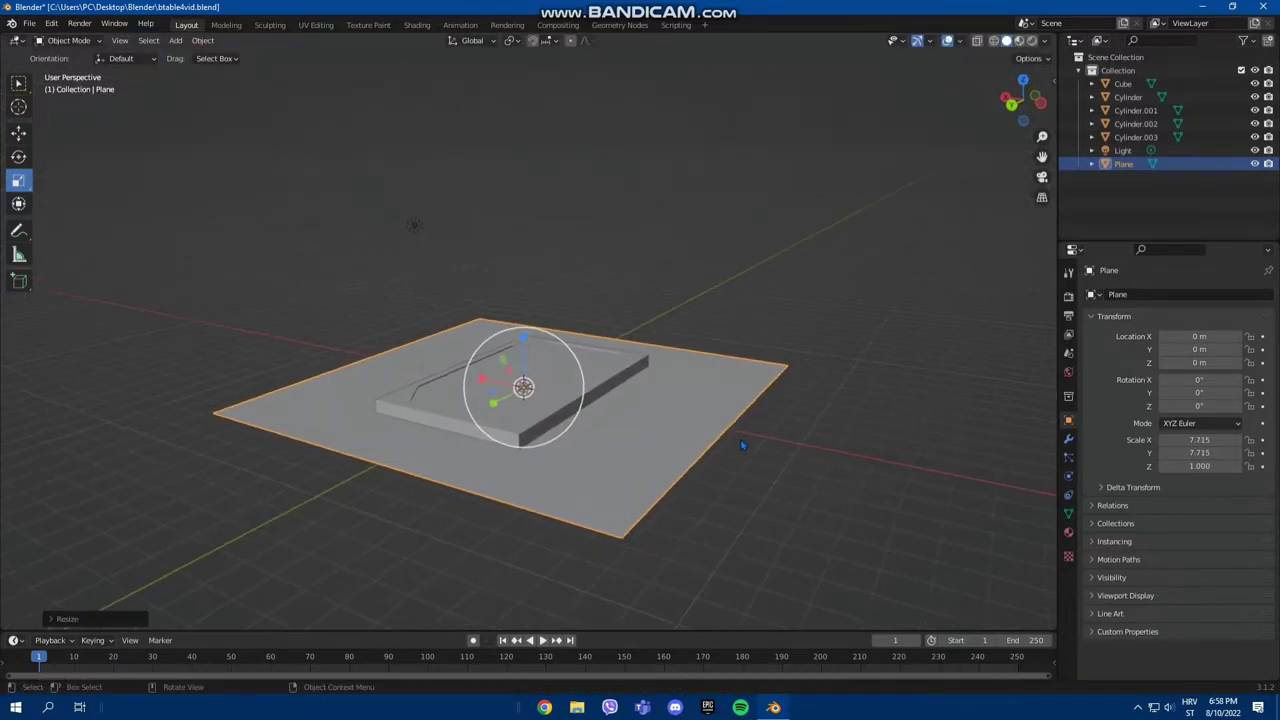
key("shift+space")
key("g")
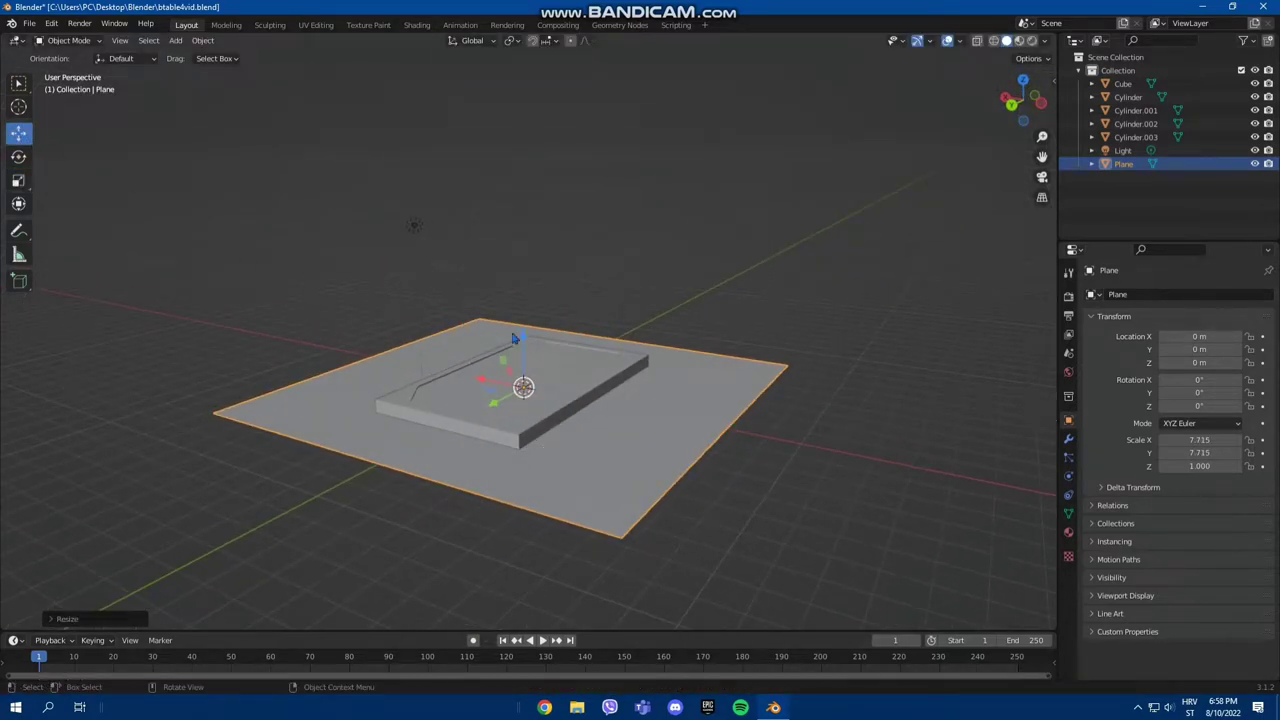
left_click_drag(513, 338, 515, 400)
Step: Nudge the floor plane up to Z −1.3364 m, just under the table legs
mouse_move(515, 400)
middle_mouse_down()
mouse_move(784, 454)
mouse_move(817, 476)
middle_mouse_up()
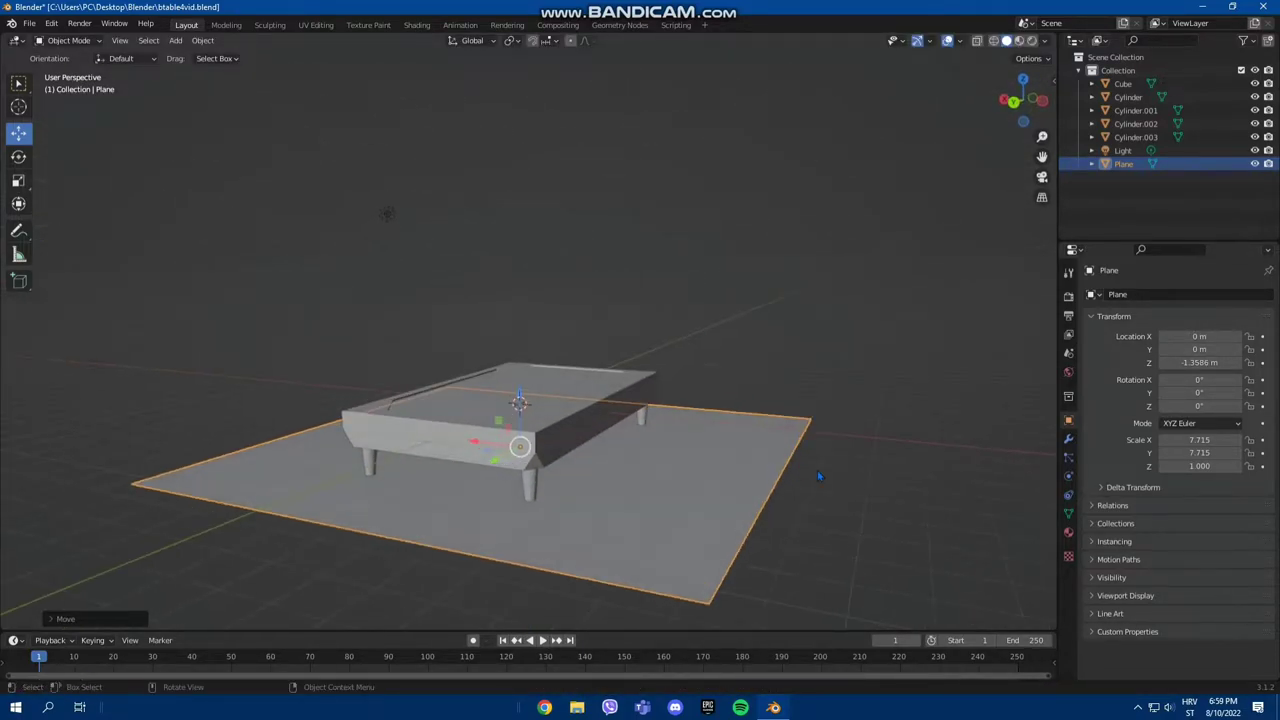
left_click(830, 480)
left_click(708, 454)
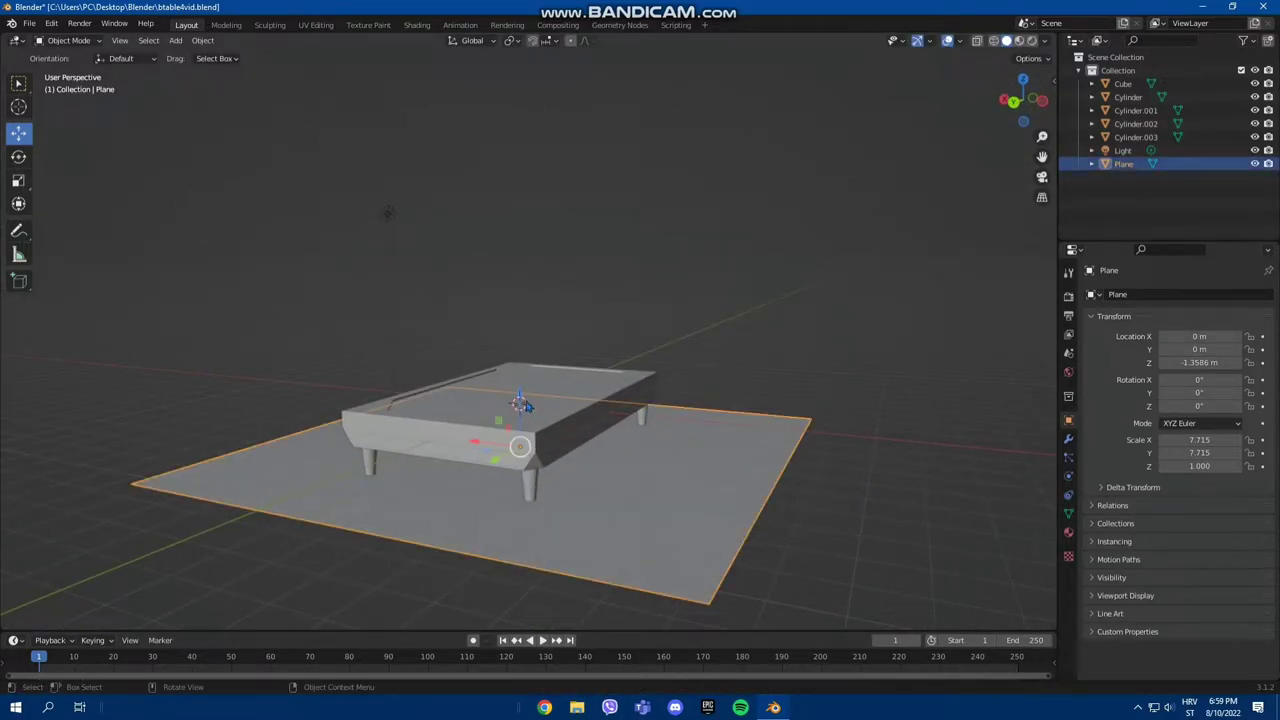
left_click_drag(519, 400, 517, 400)
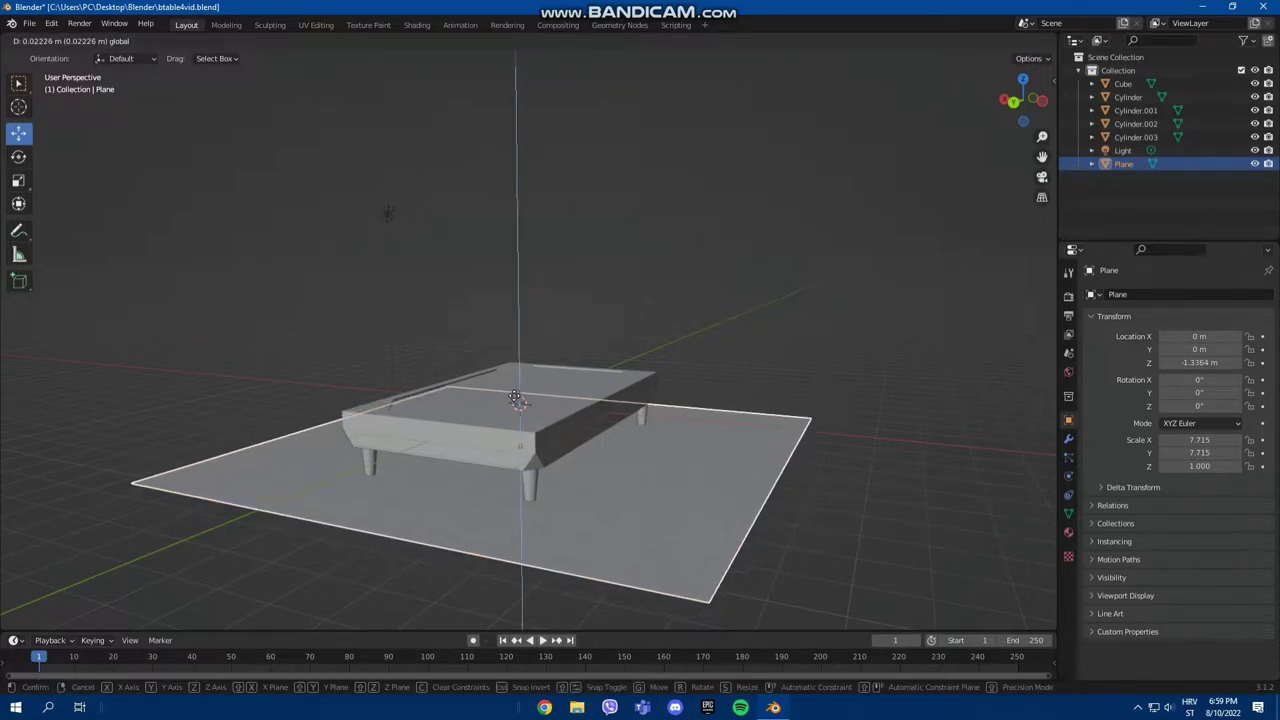
left_click_drag(517, 400, 517, 396)
Step: Check the plane's fit under the legs and switch the viewport to Material Preview
mouse_move(910, 500)
middle_mouse_down()
mouse_move(920, 548)
mouse_move(864, 512)
mouse_move(867, 552)
mouse_move(844, 524)
middle_mouse_up()
left_click(920, 546)
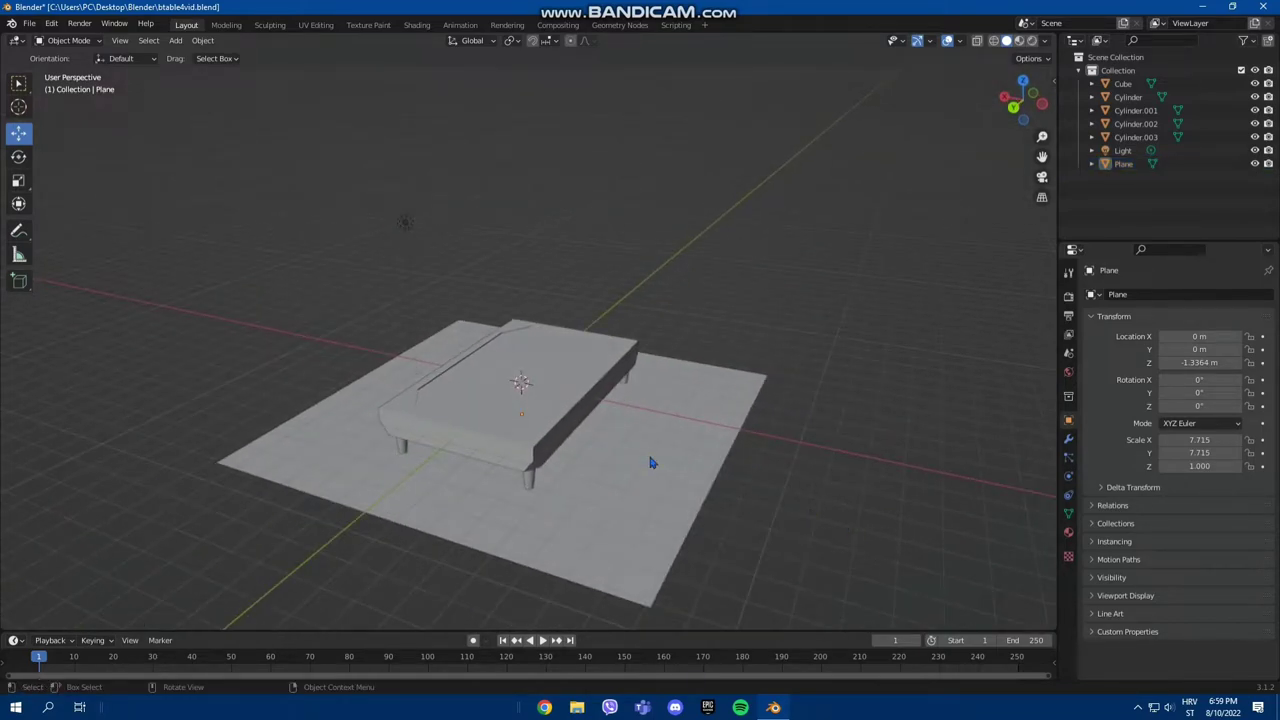
left_click(672, 447)
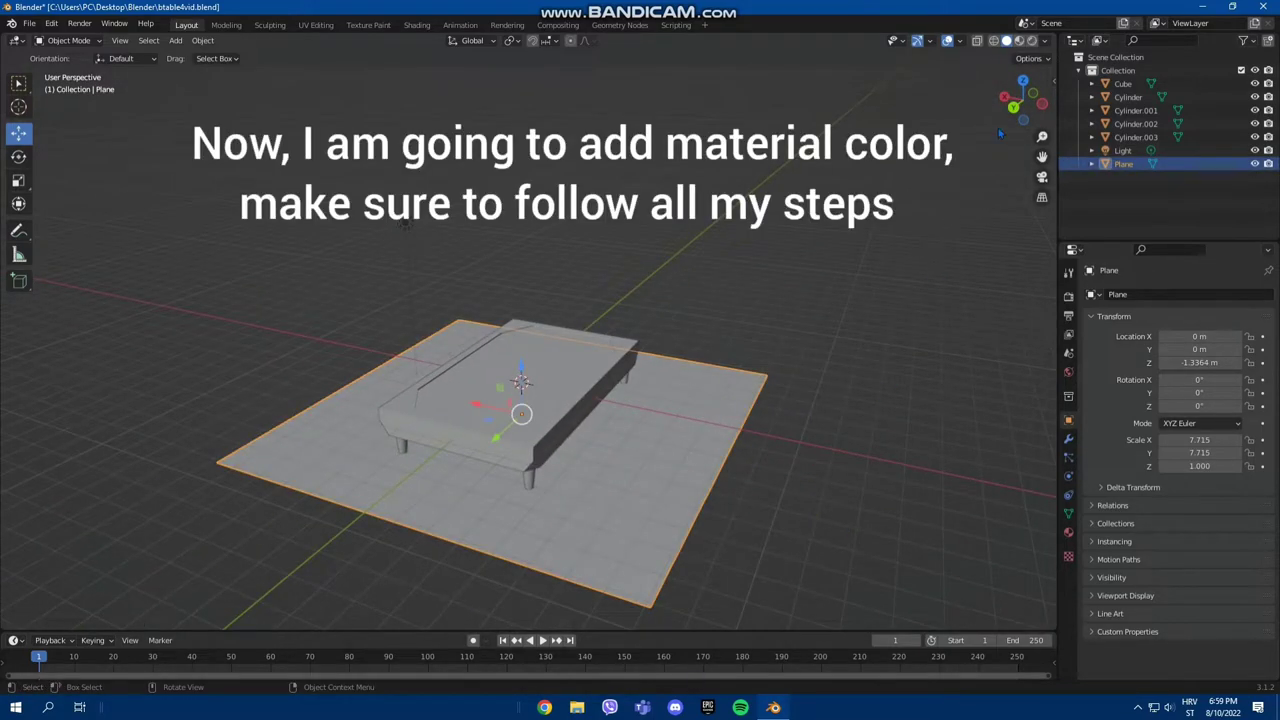
left_click(1020, 42)
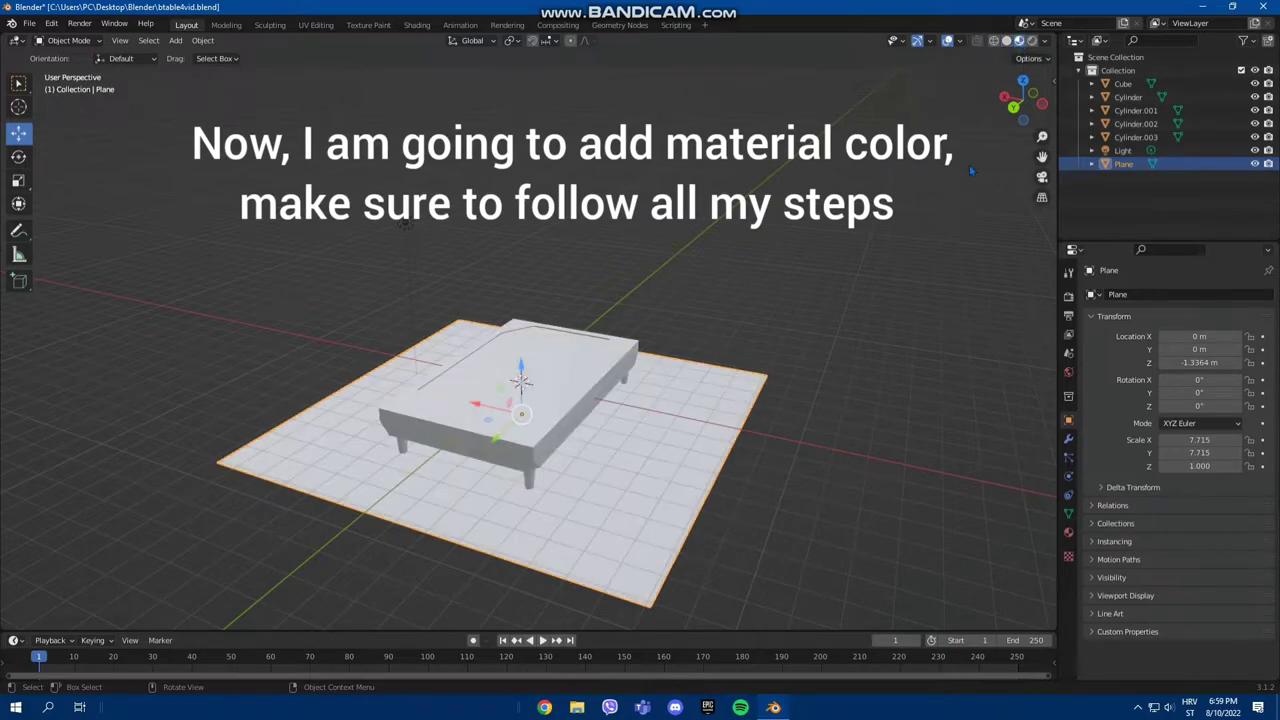
Step: Give the floor plane a new material with texture.jpg from Textures_material as Base Color
left_click(1069, 533)
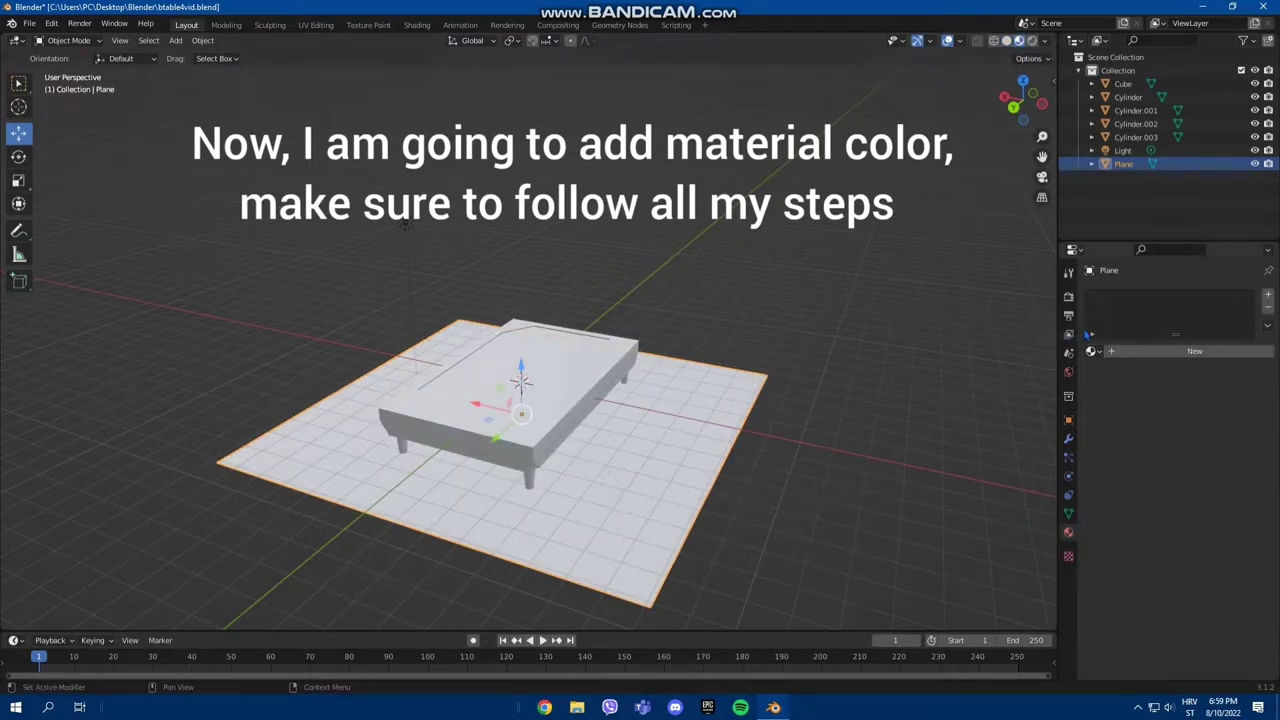
left_click(1117, 352)
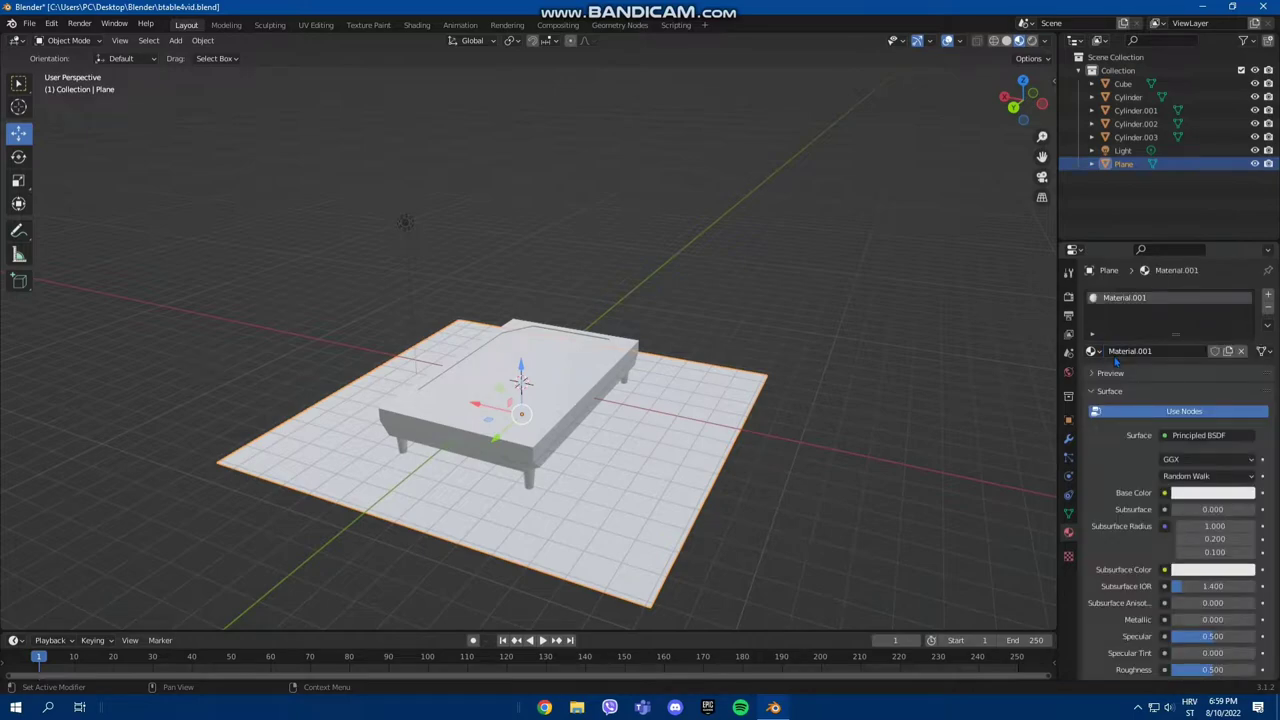
scroll(1173, 481, "down", 1)
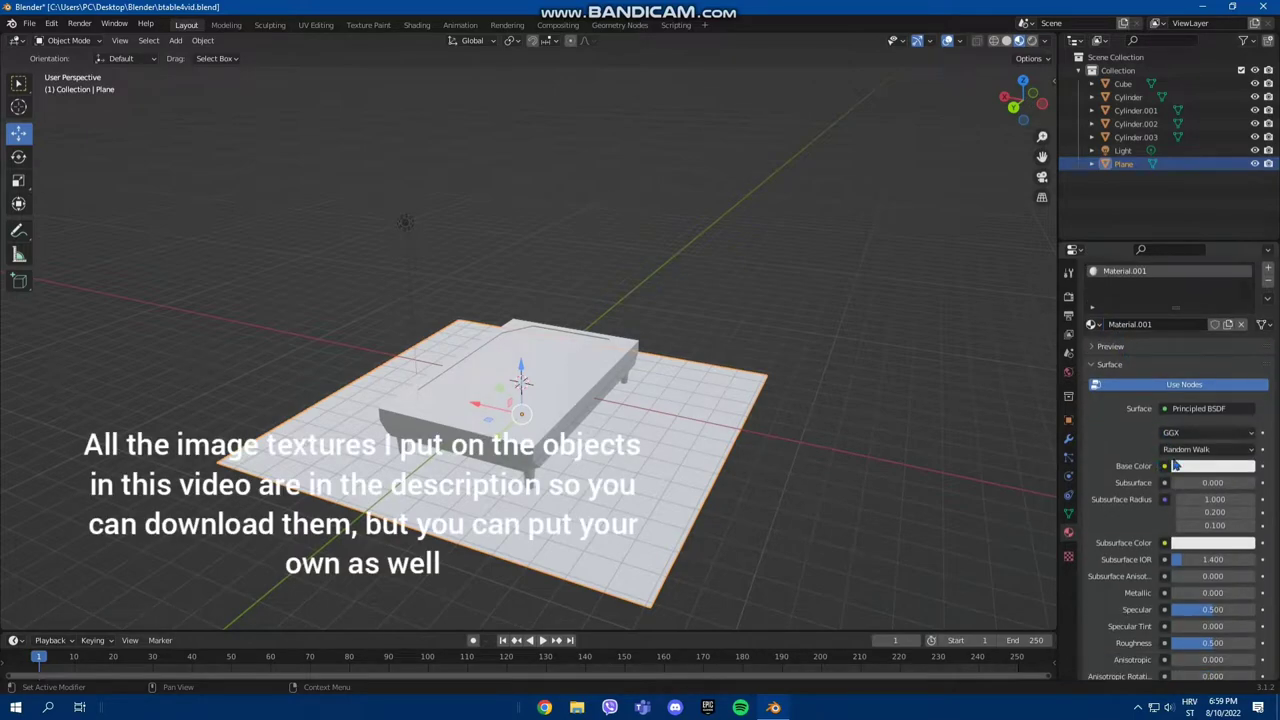
left_click(1165, 467)
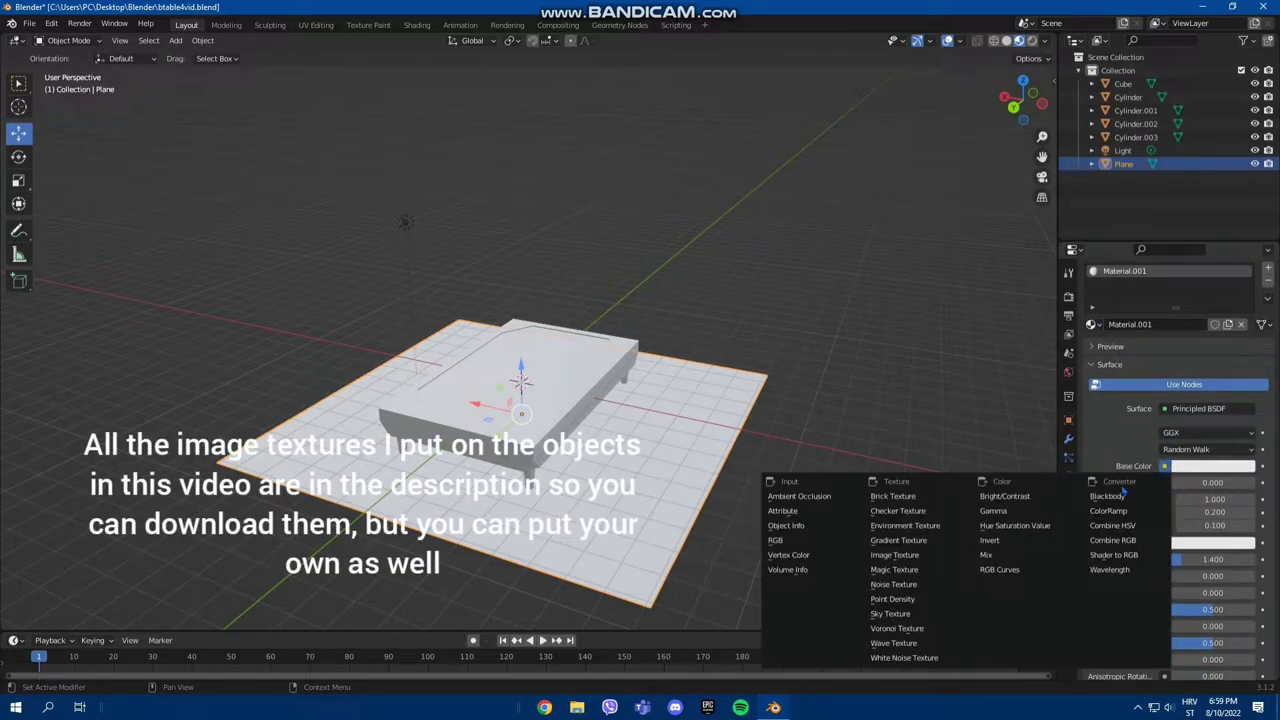
left_click(895, 555)
left_click(1234, 483)
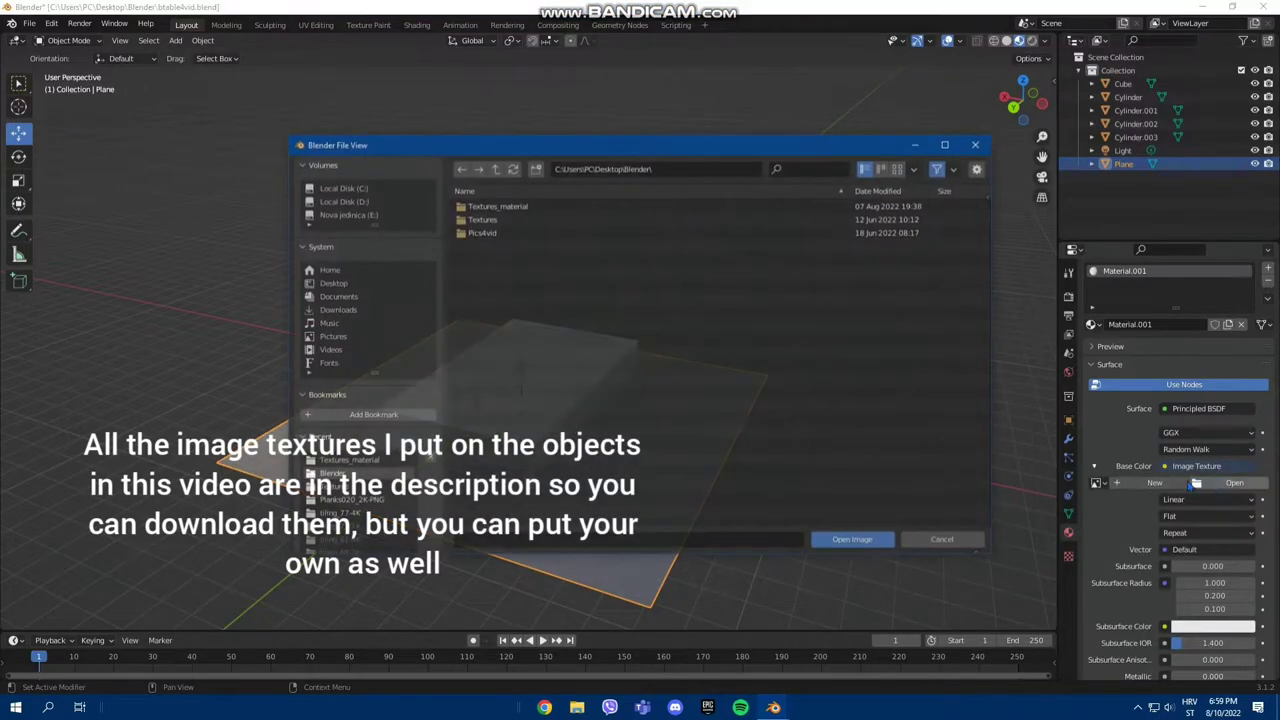
double_click(494, 207)
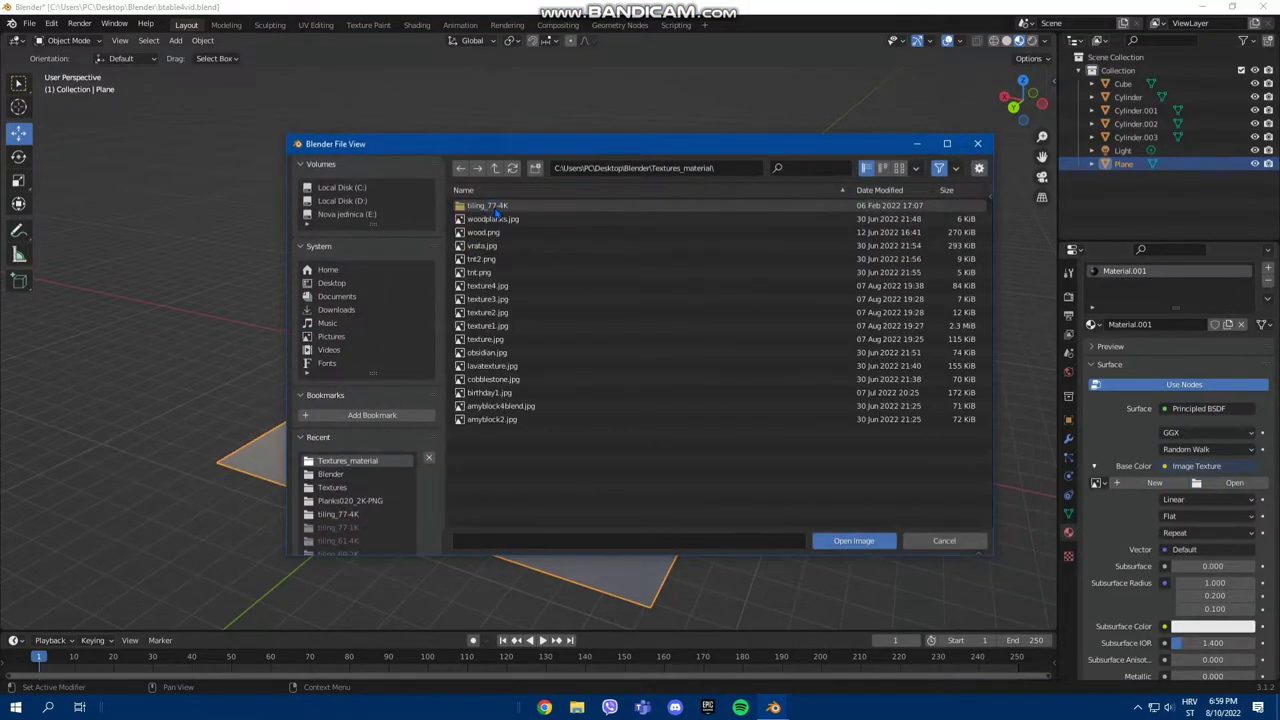
left_click(511, 337)
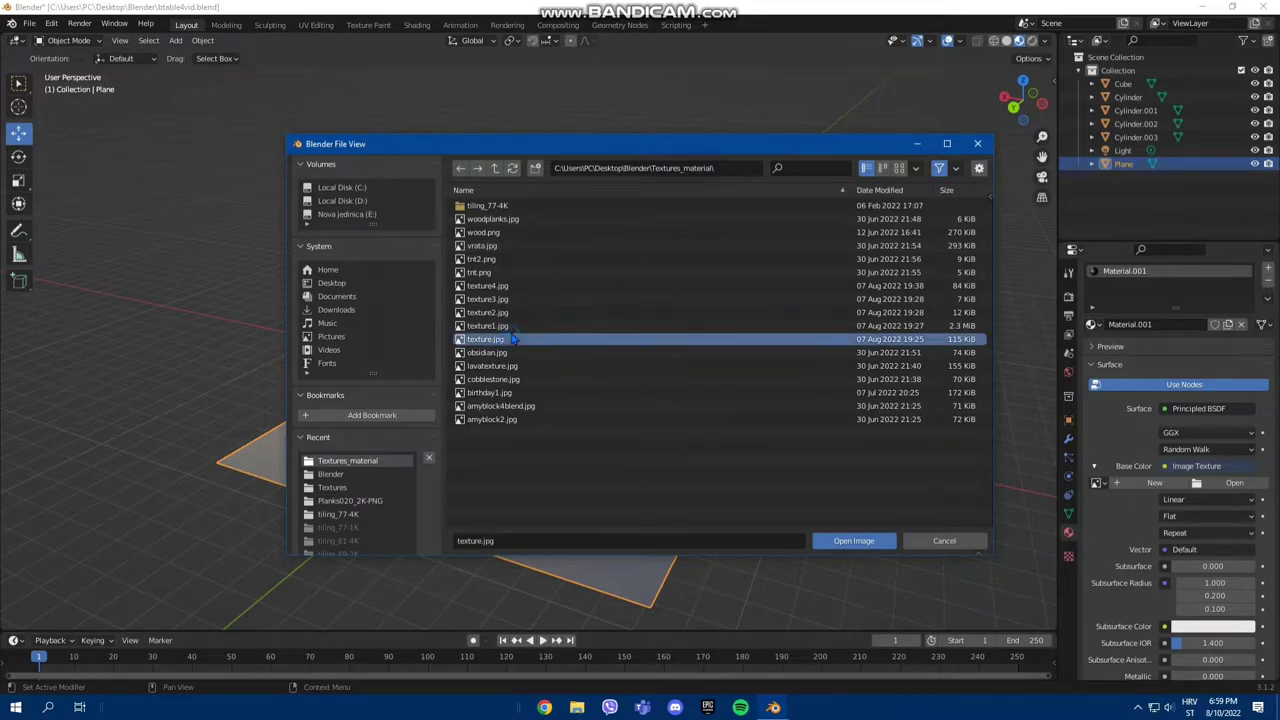
left_click(856, 540)
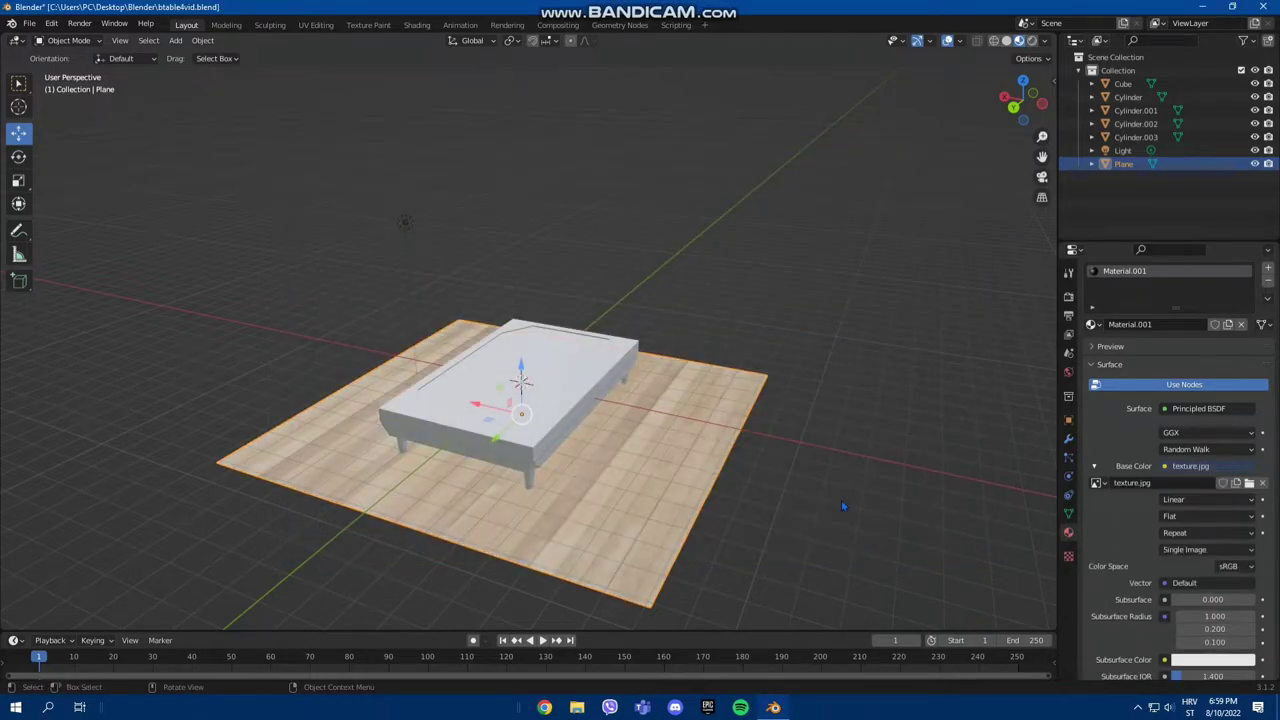
Step: Raise the floor material's roughness to 1.000
left_click(833, 496)
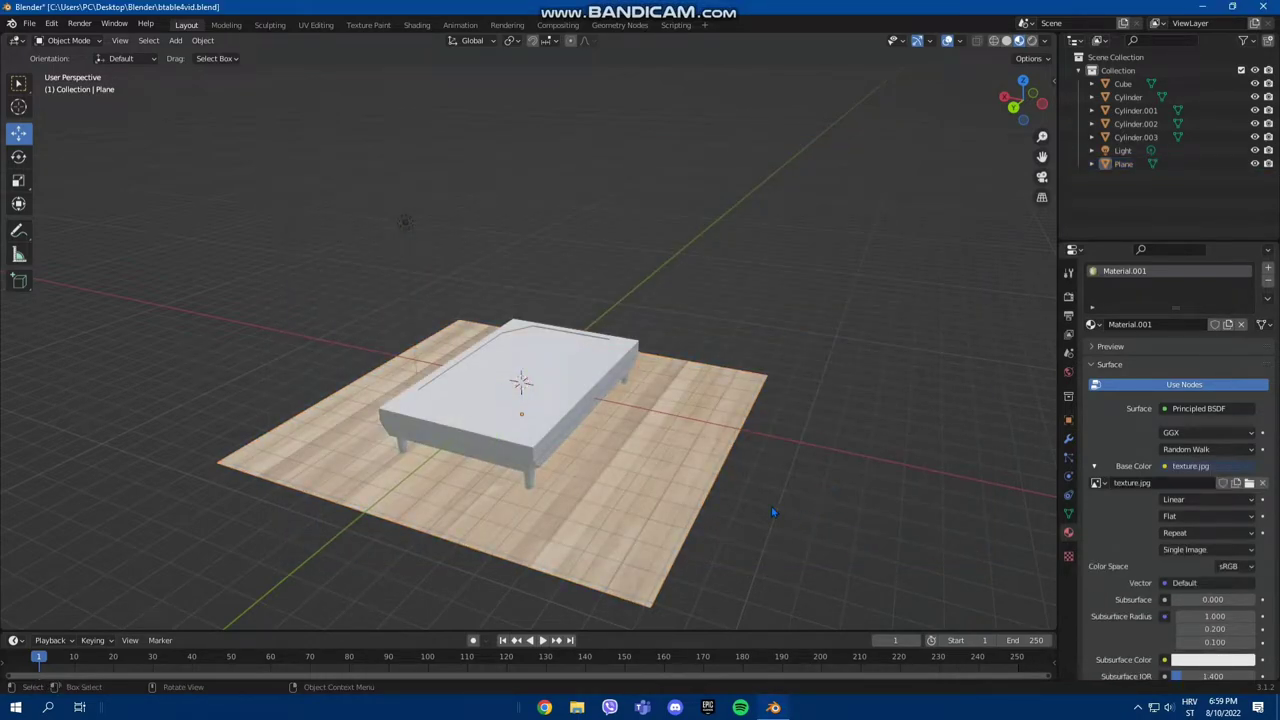
scroll(1199, 571, "down", 3)
scroll(1199, 571, "down", 2)
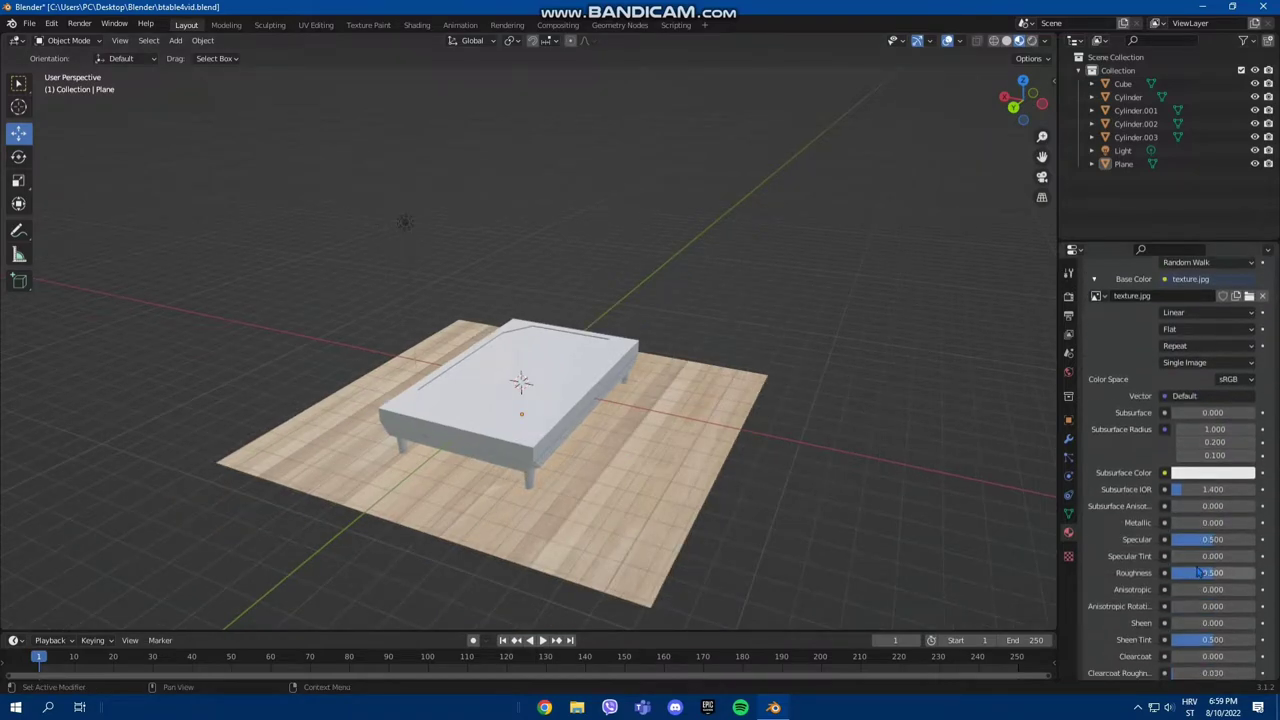
left_click_drag(1210, 574, 1246, 574)
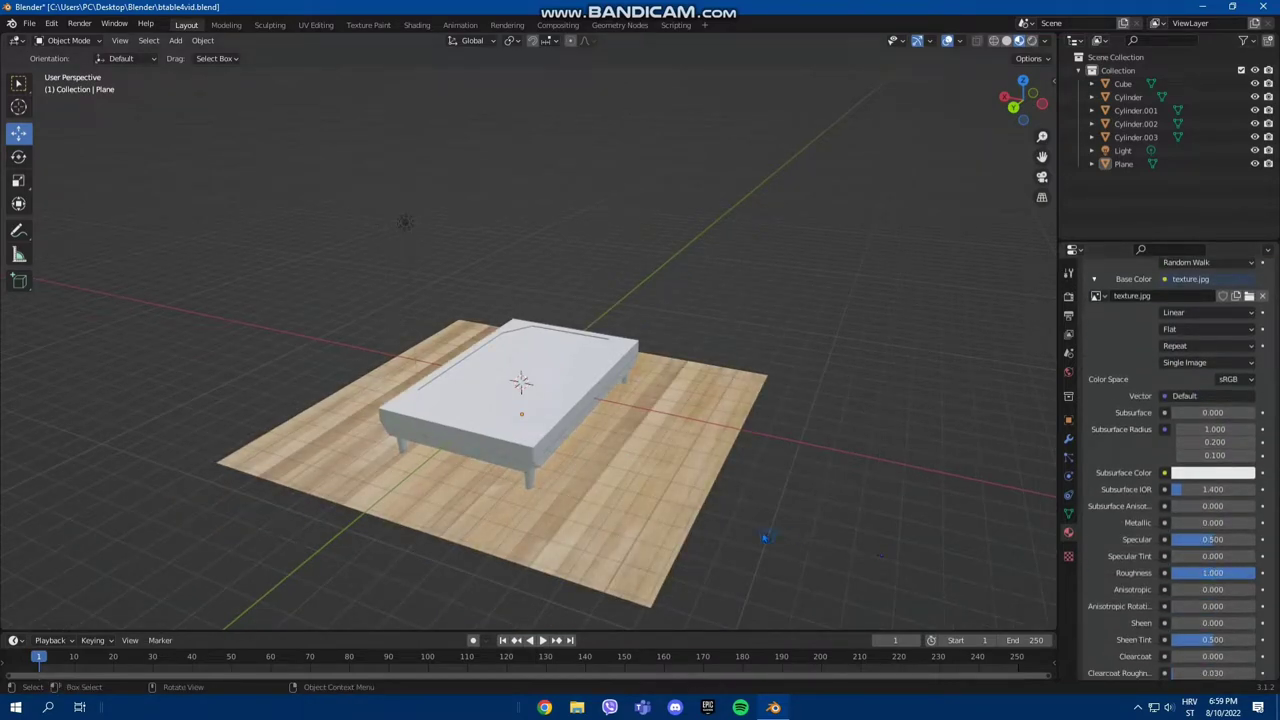
scroll(765, 537, "up", 2)
Step: In Edit Mode, add a material slot with a new material assigned to the table top
left_click(509, 418)
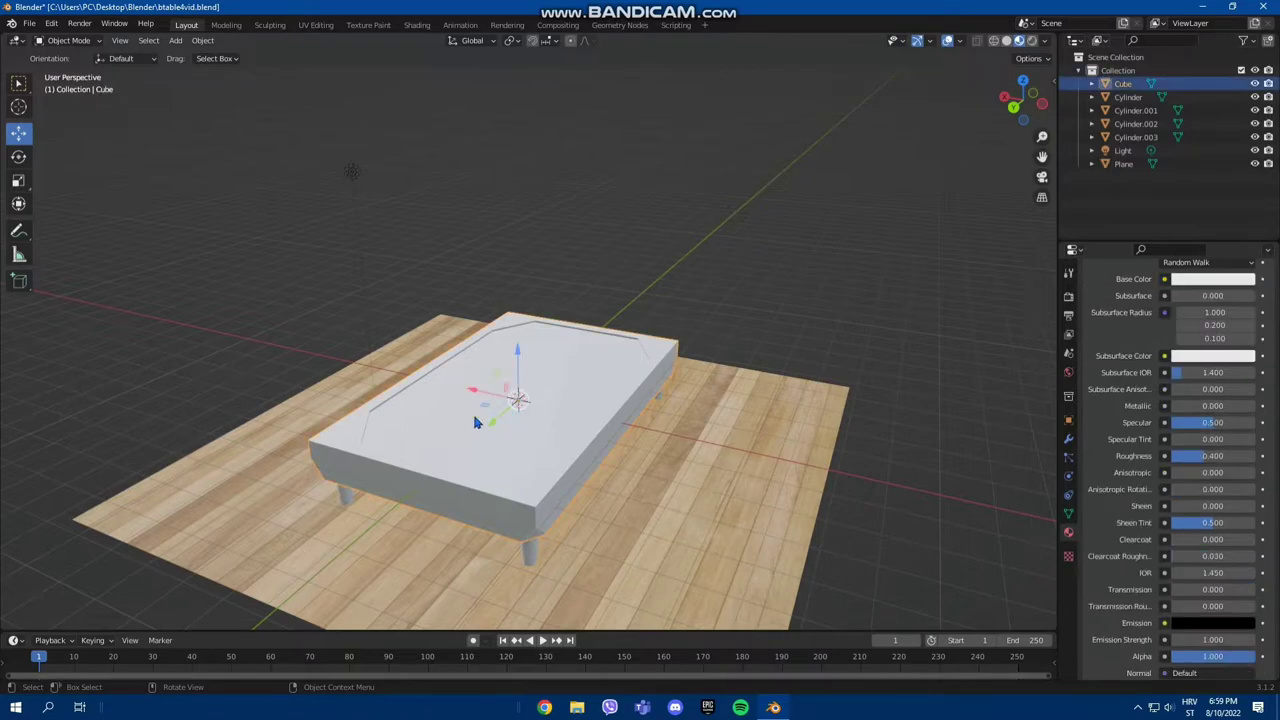
key("Tab")
middle_click_drag(591, 483, 700, 420)
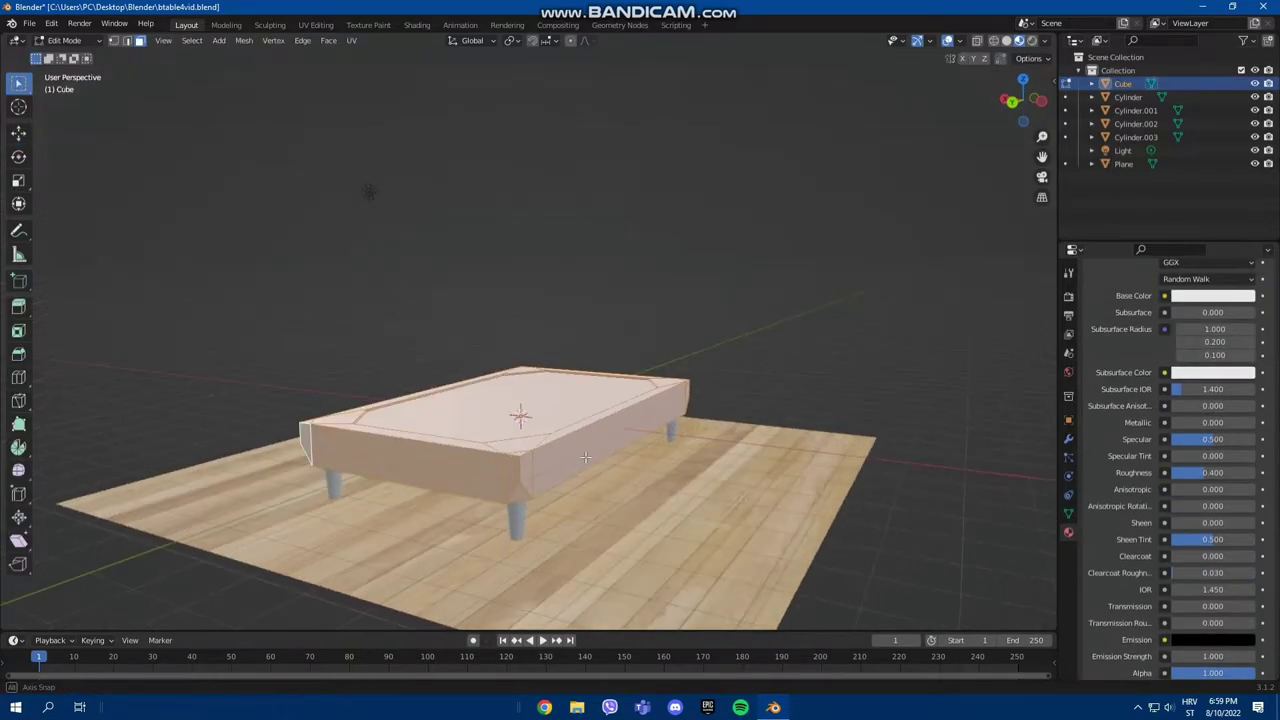
left_click(800, 322)
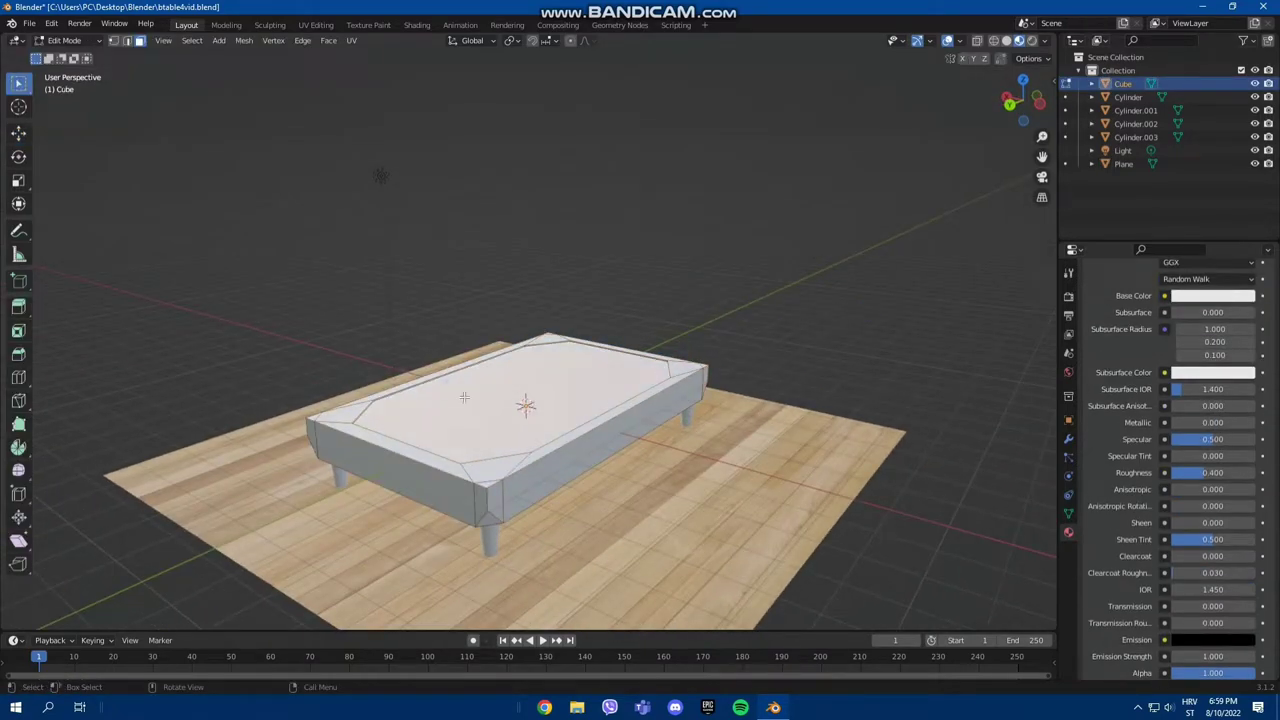
scroll(1213, 433, "up", 3)
scroll(1213, 433, "up", 3)
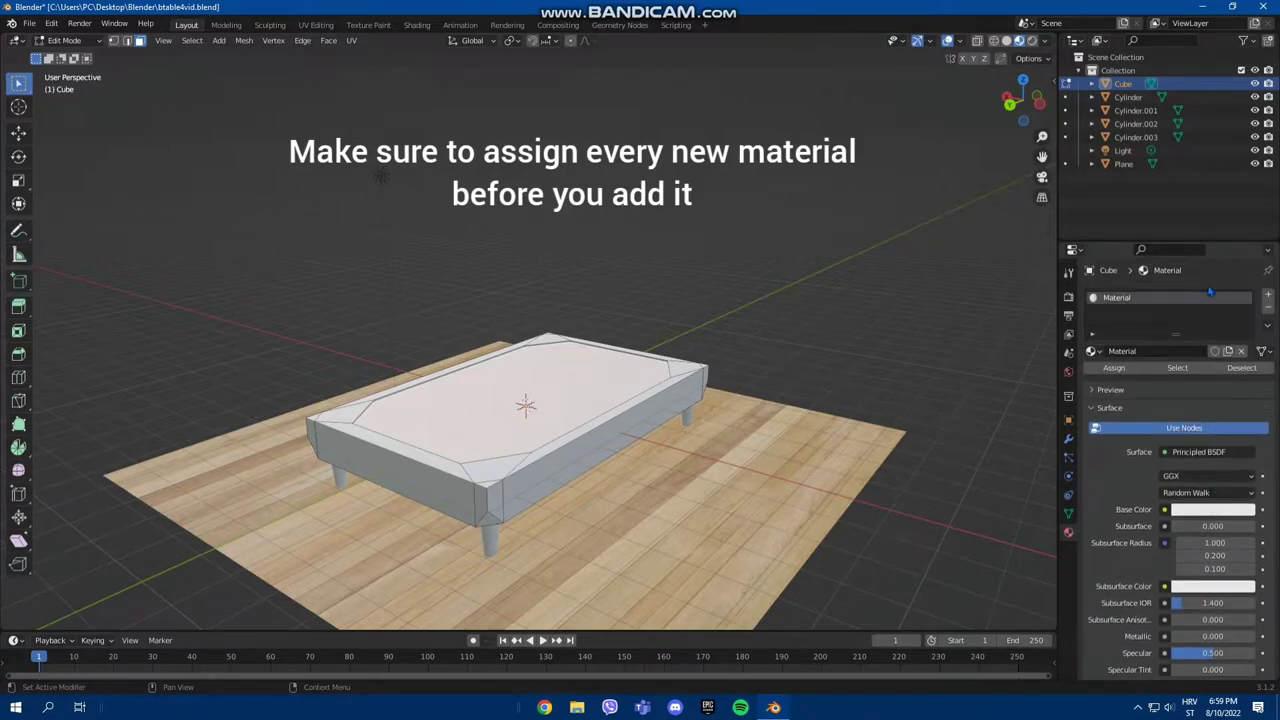
left_click(1267, 296)
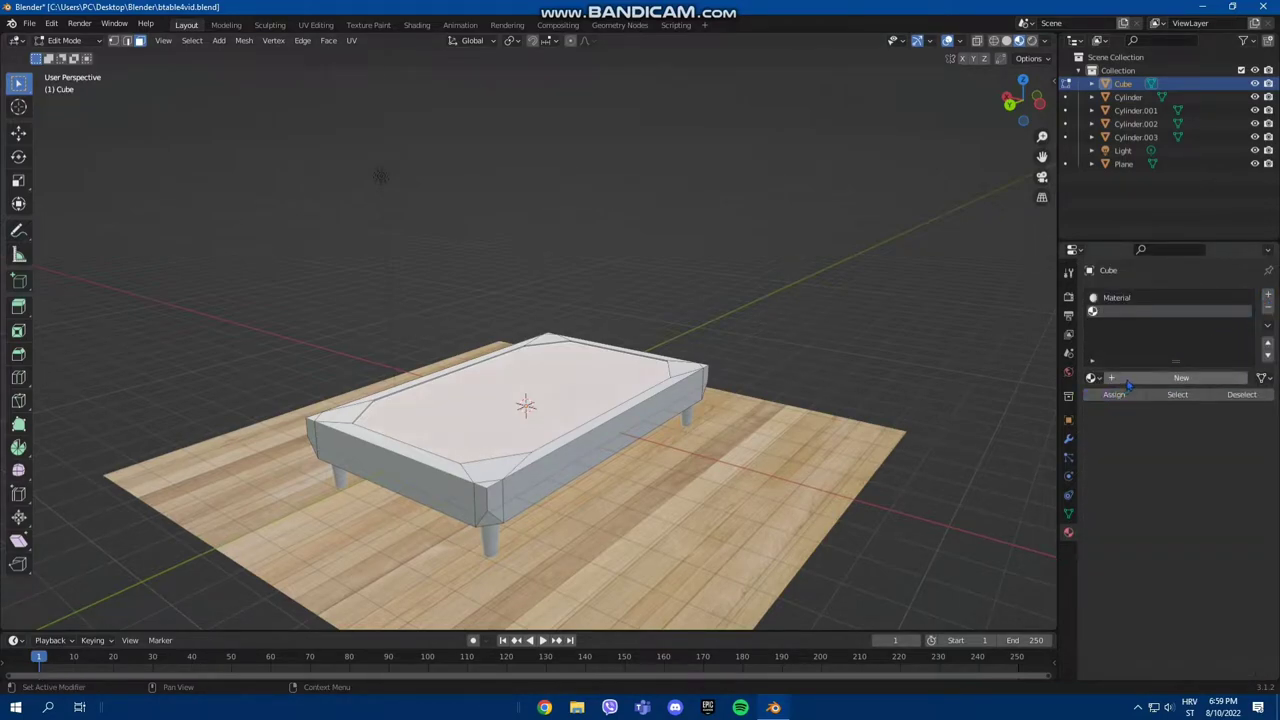
left_click(1126, 379)
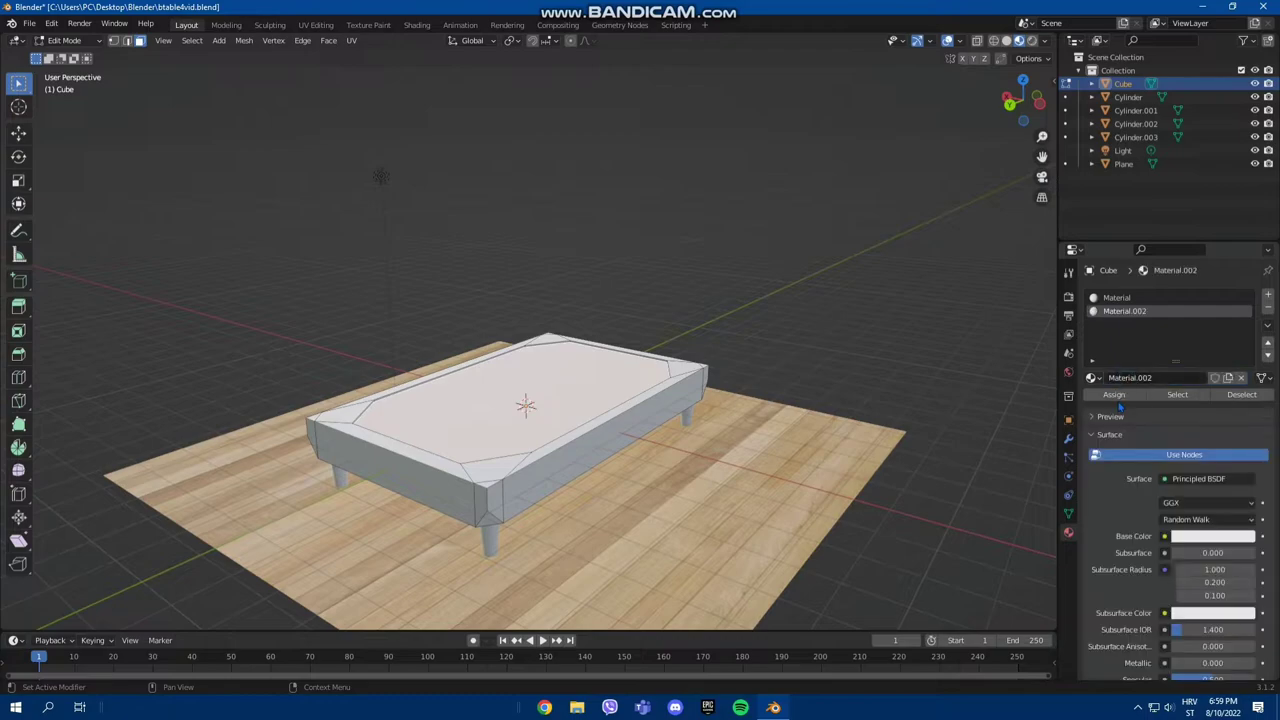
left_click(1118, 395)
Step: Use texture2.jpg from Textures_material as the table top material's Base Color image
left_click(1164, 536)
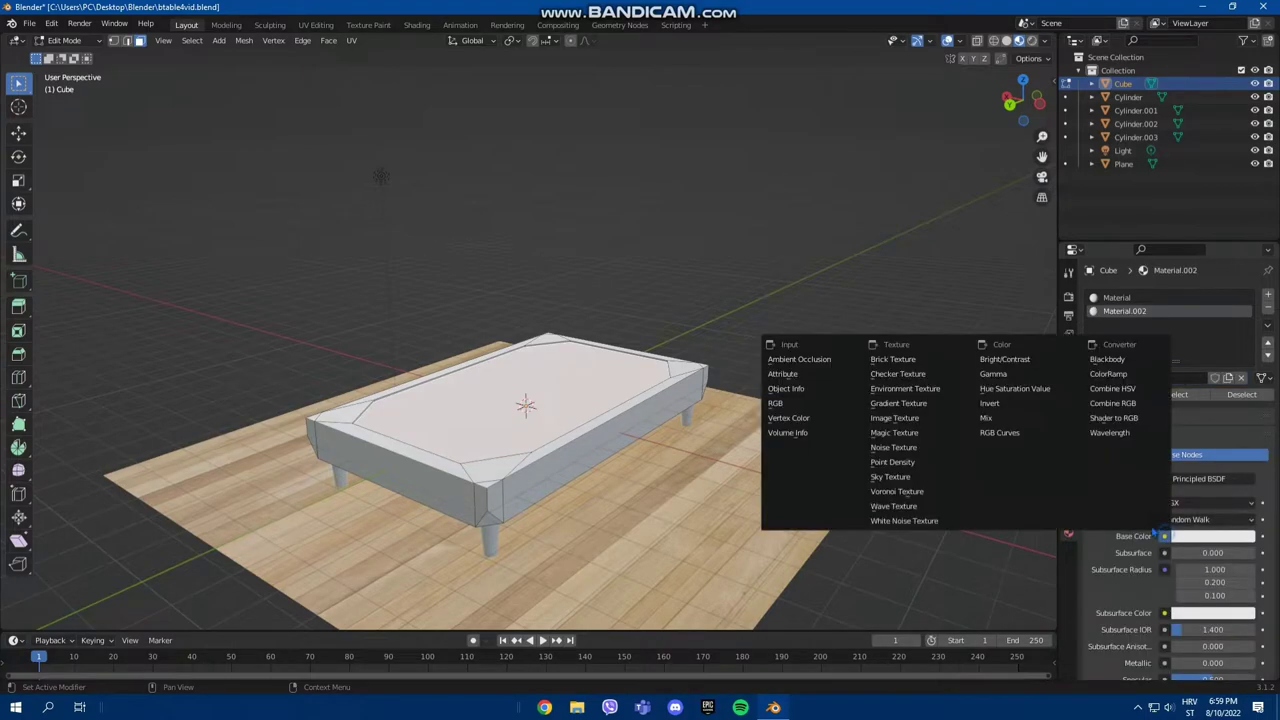
left_click(927, 419)
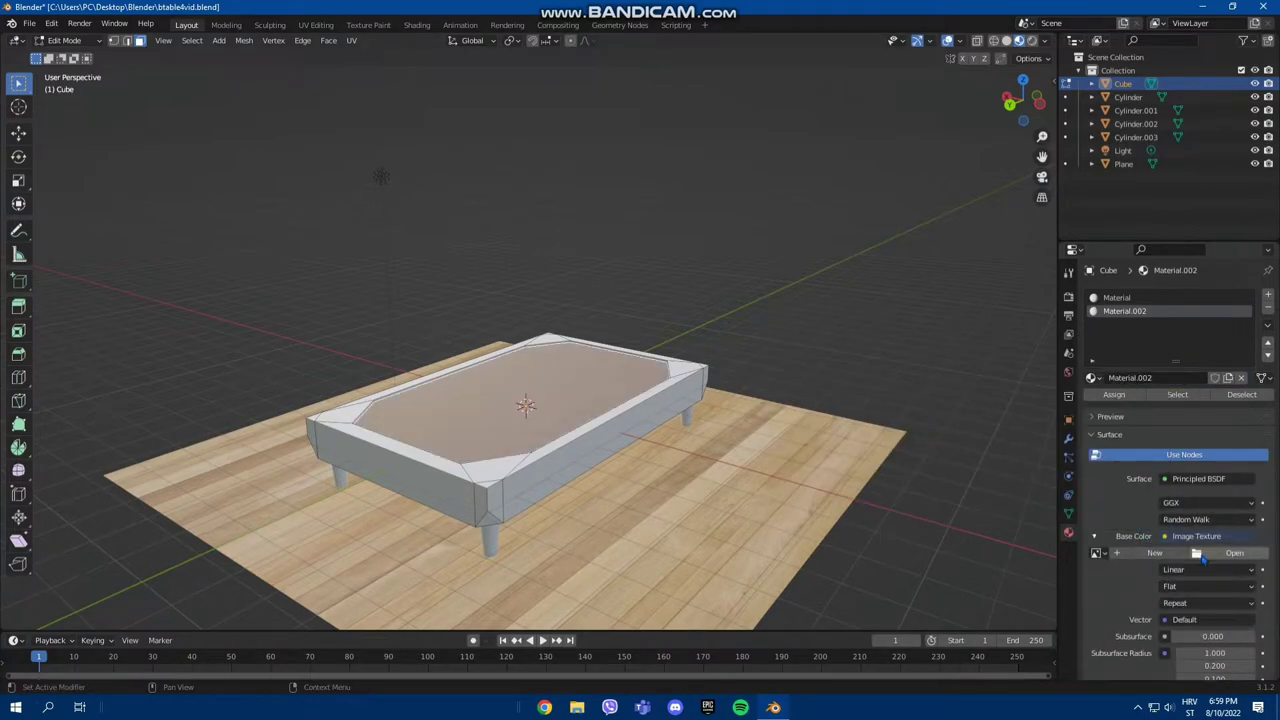
left_click(1235, 553)
left_click(564, 207)
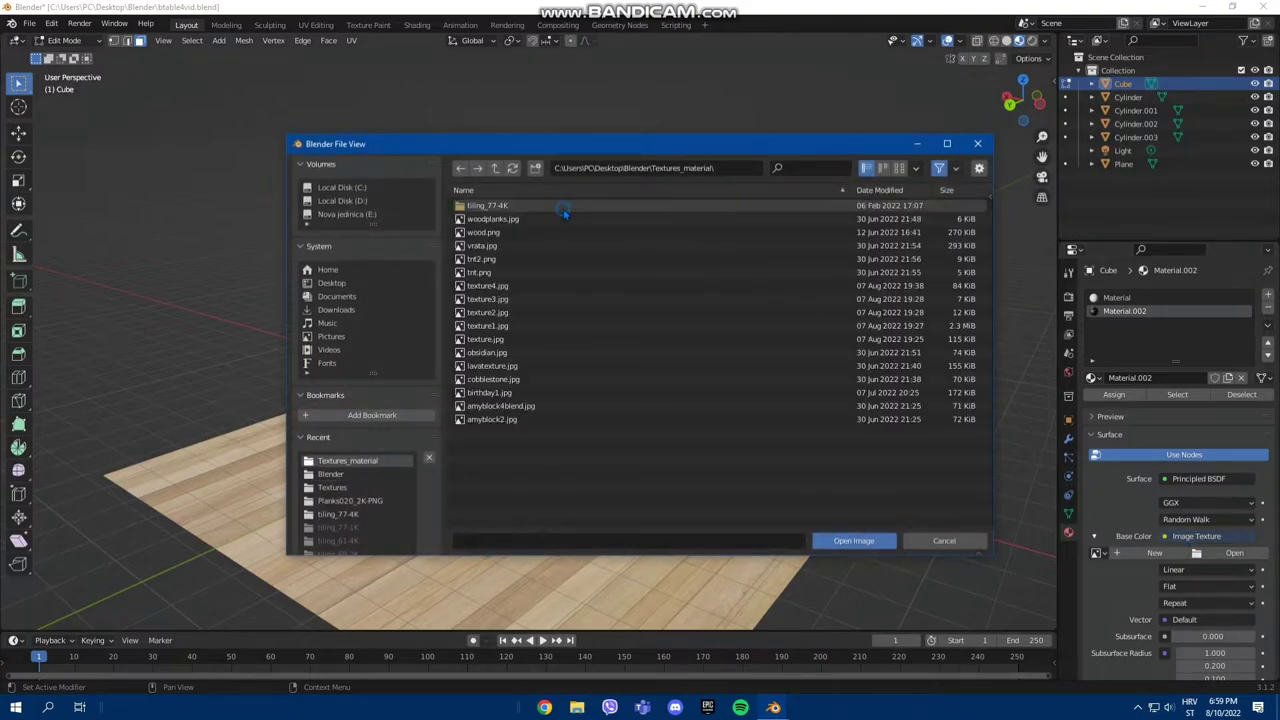
left_click(545, 312)
left_click(846, 541)
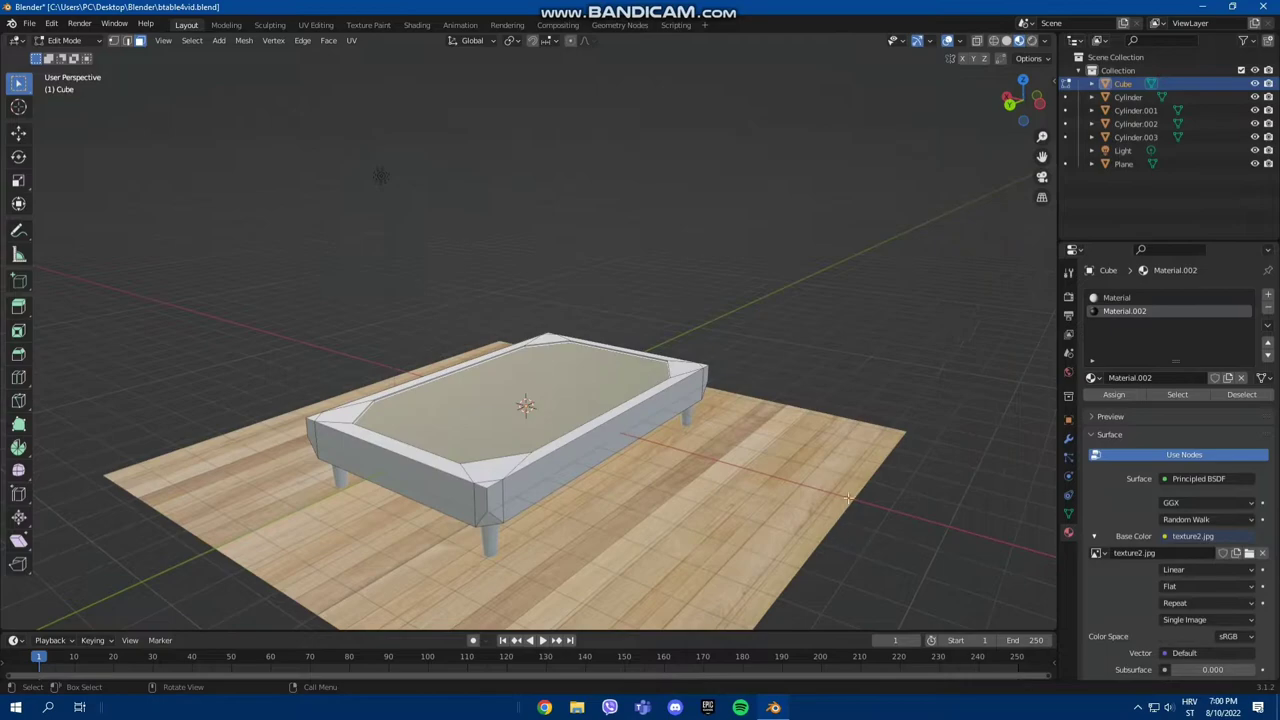
Step: Set the table top material's Roughness to 1.0 and inspect the green felt
scroll(1200, 500, "down", 3)
scroll(1200, 520, "down", 4)
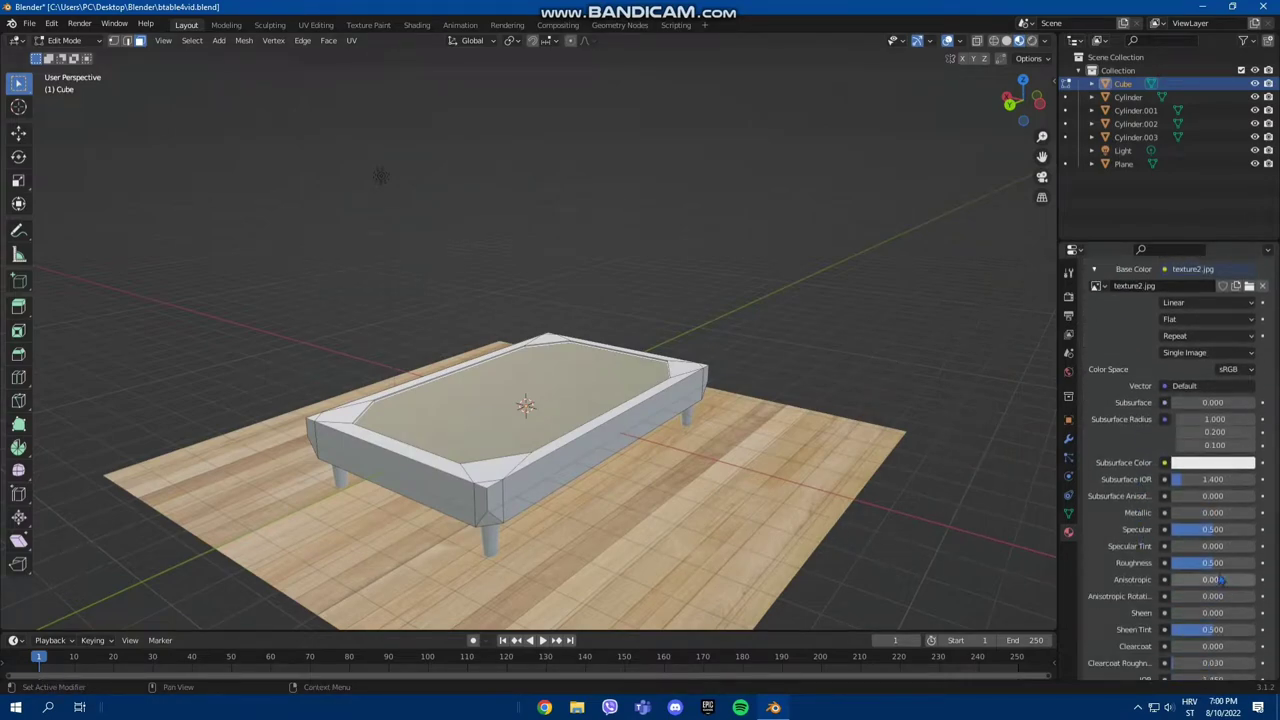
left_click(1212, 566)
type("1")
key("Return")
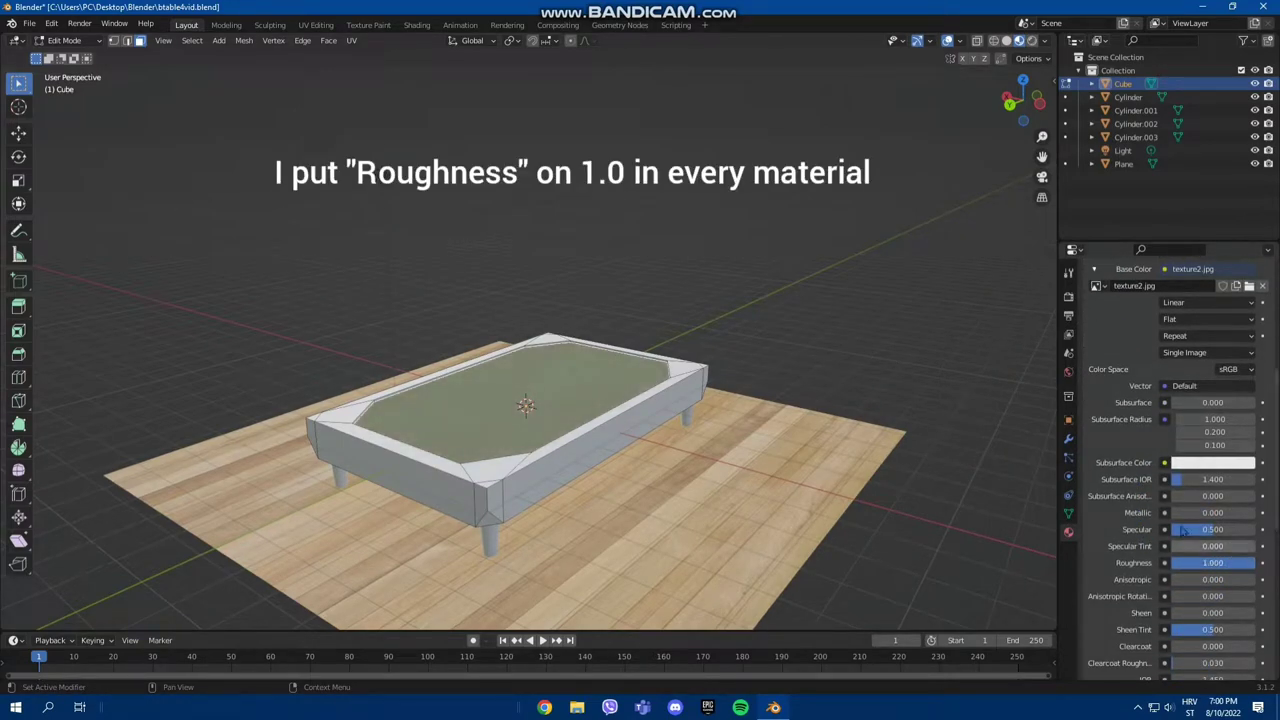
mouse_move(862, 367)
middle_mouse_down()
mouse_move(877, 463)
mouse_move(717, 429)
middle_mouse_up()
scroll(717, 429, "down", 3)
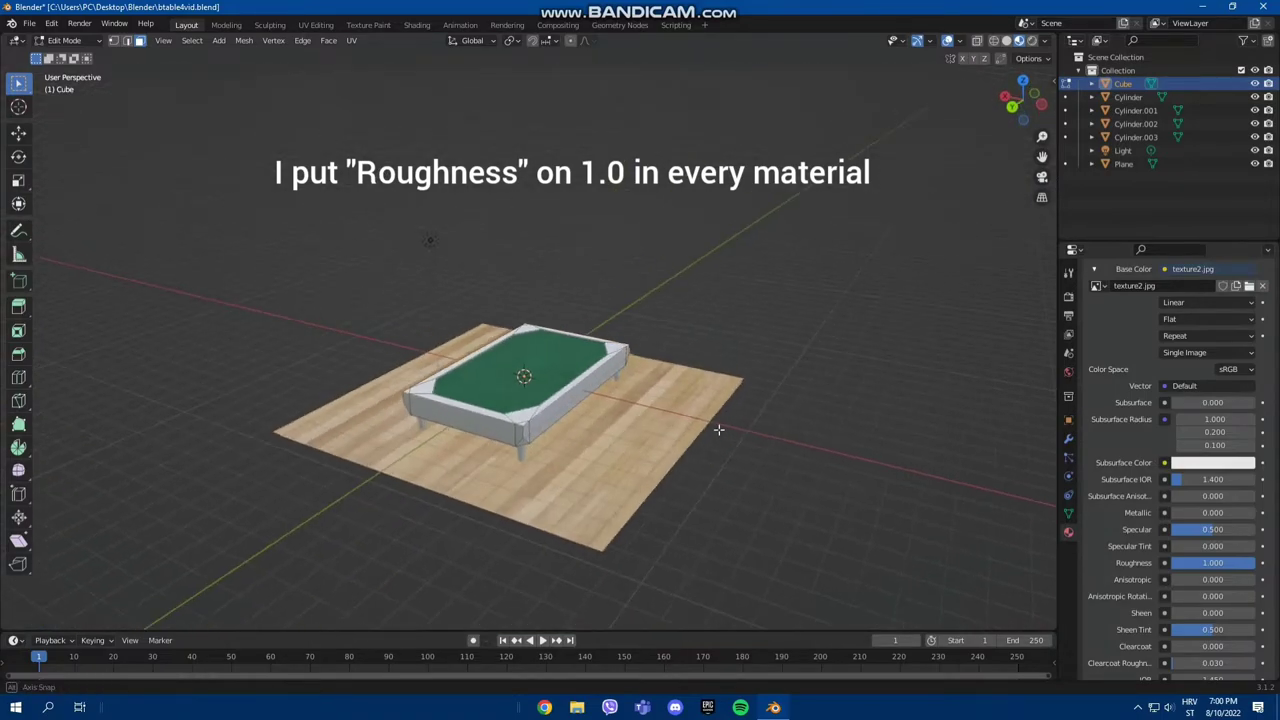
scroll(717, 427, "up", 3)
scroll(717, 427, "down", 4)
scroll(705, 470, "up", 3)
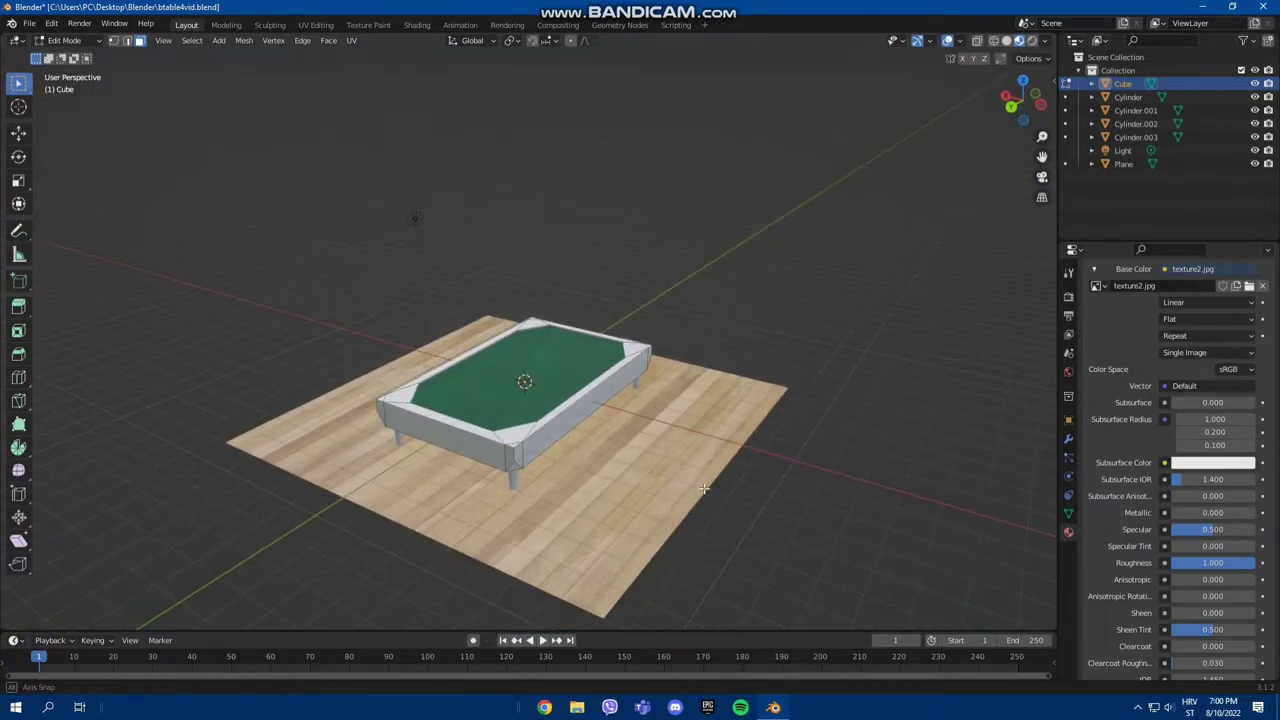
scroll(703, 488, "up", 3)
scroll(703, 488, "down", 1)
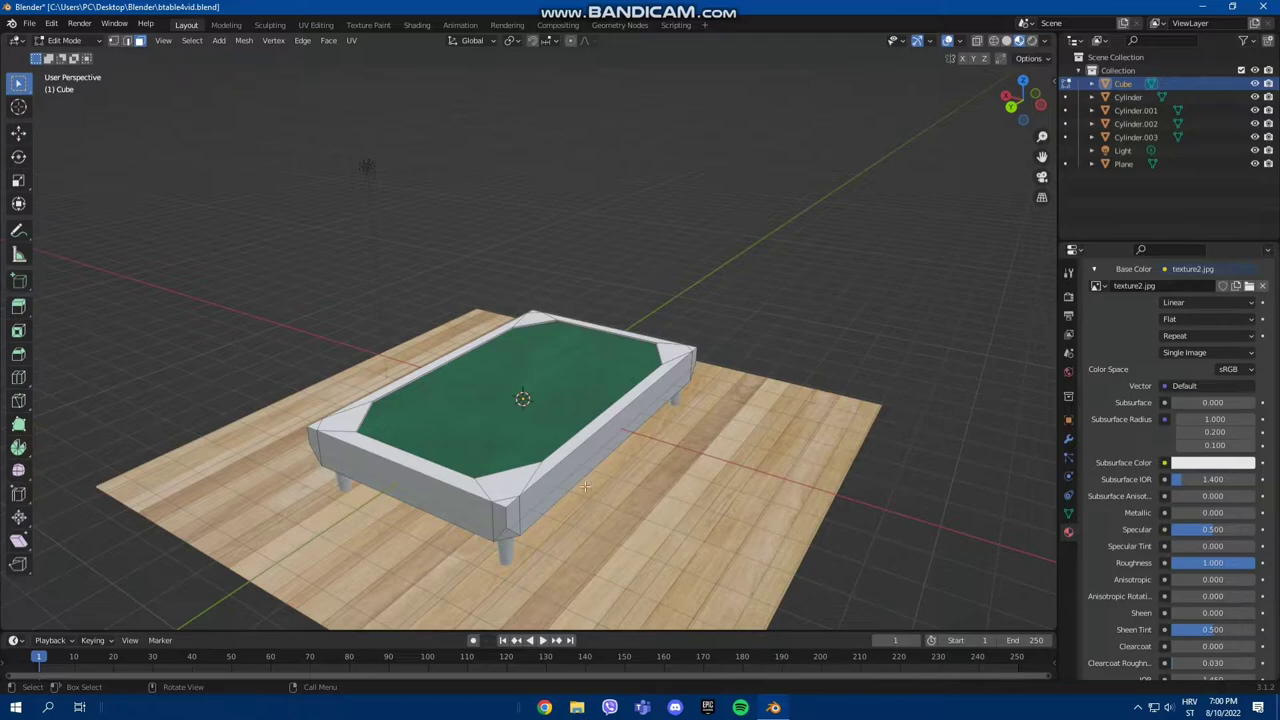
middle_click_drag(585, 487, 453, 455)
Step: Select the long side faces and end faces of the table frame
left_click(453, 455, "shift")
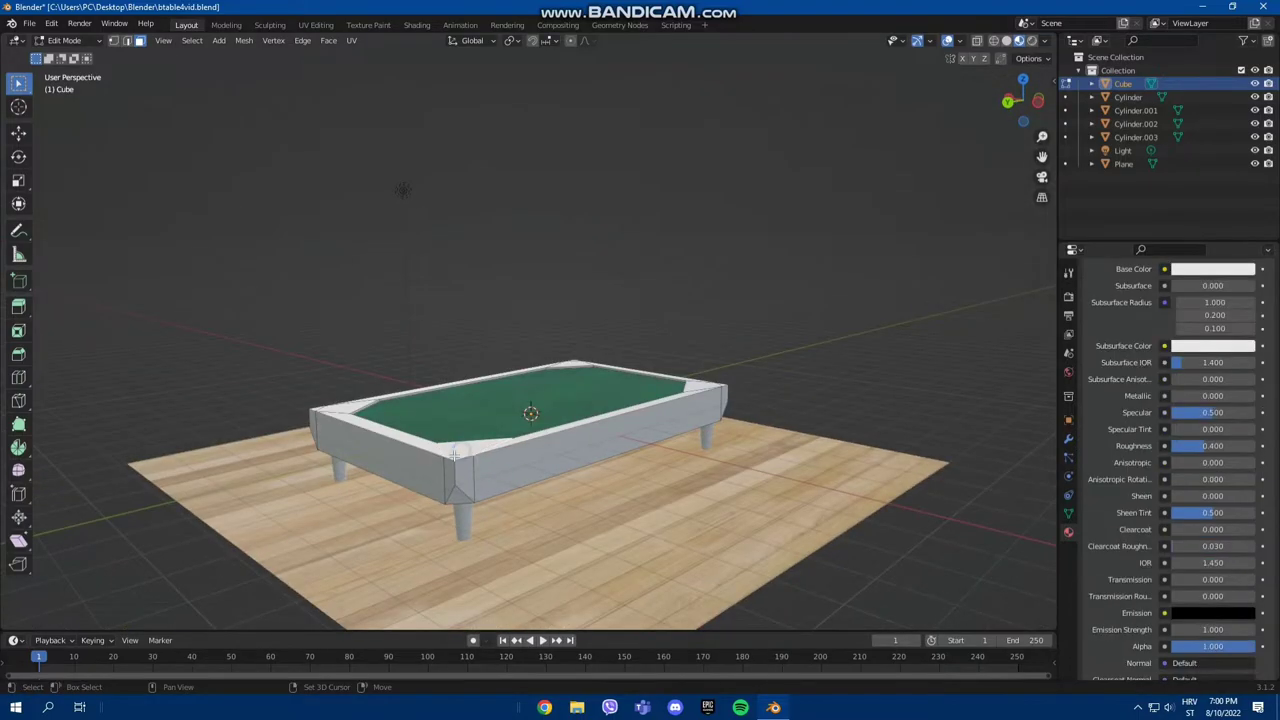
left_click(450, 469, "shift")
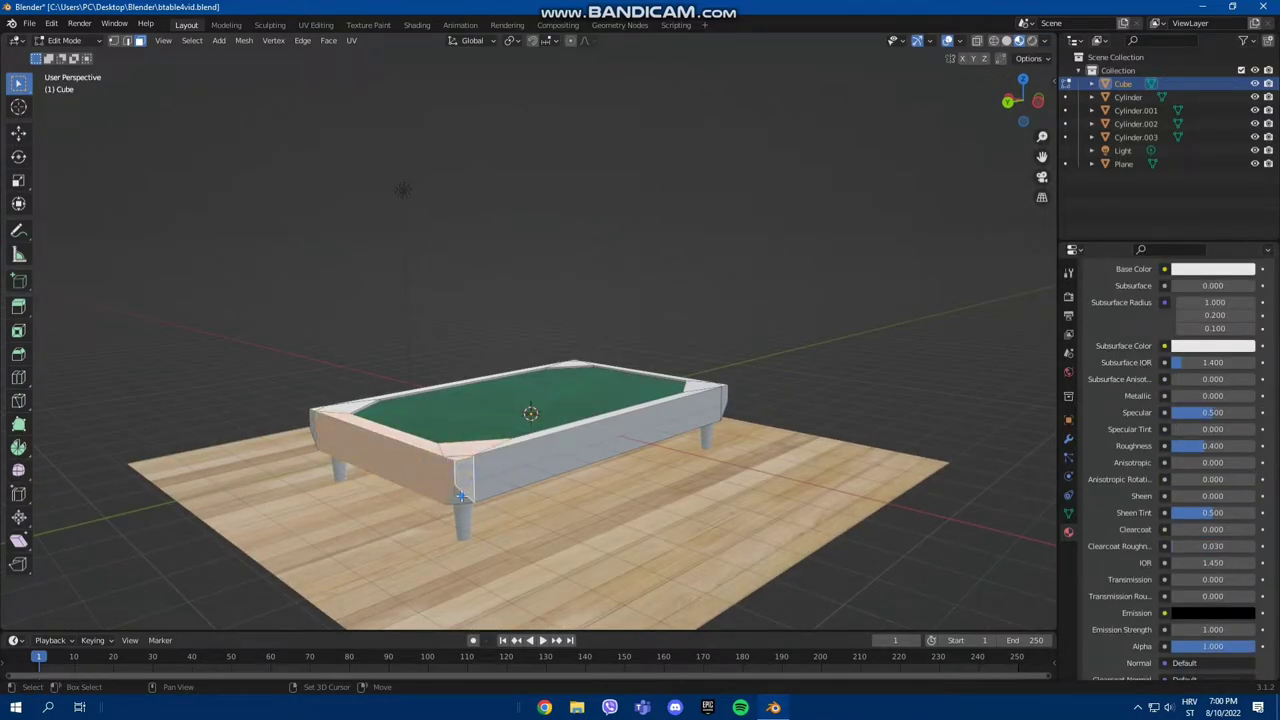
middle_click_drag(460, 496, 330, 438)
left_click_drag(327, 440, 557, 428)
middle_click_drag(814, 434, 393, 432)
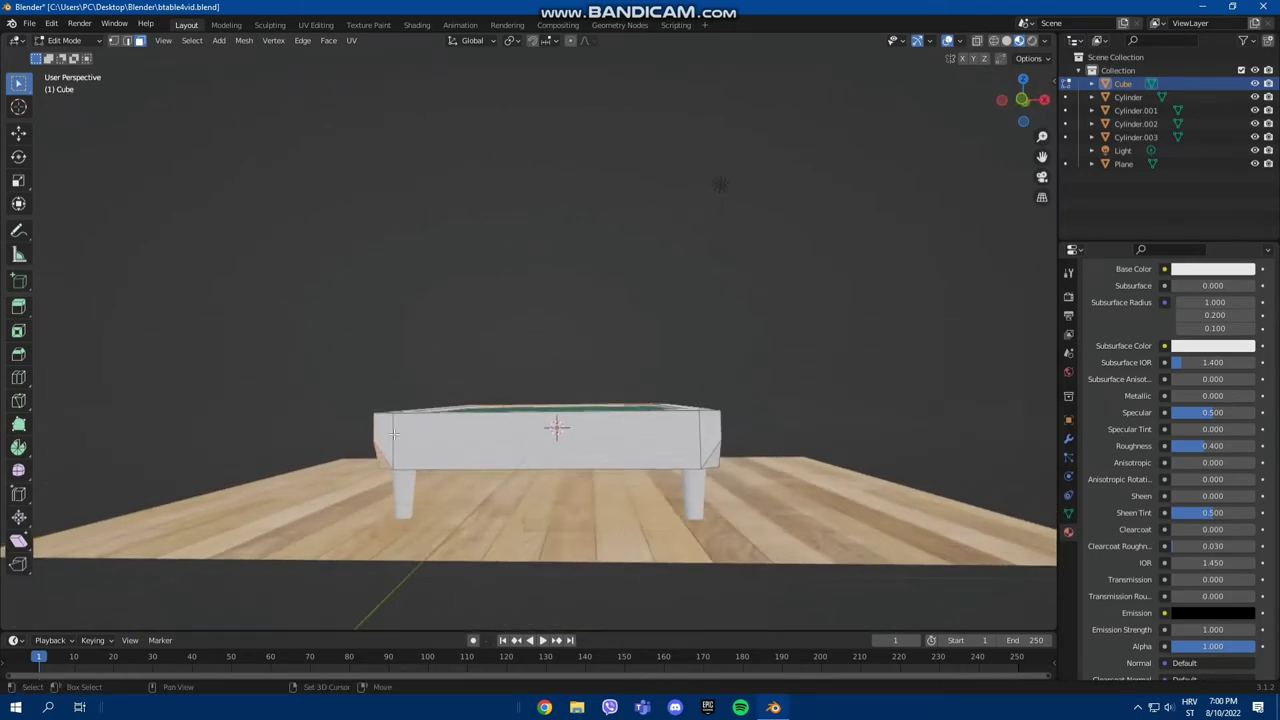
key("b")
left_click_drag(662, 448, 664, 448)
mouse_move(763, 440)
middle_mouse_down()
mouse_move(628, 452)
mouse_move(307, 427)
middle_mouse_up()
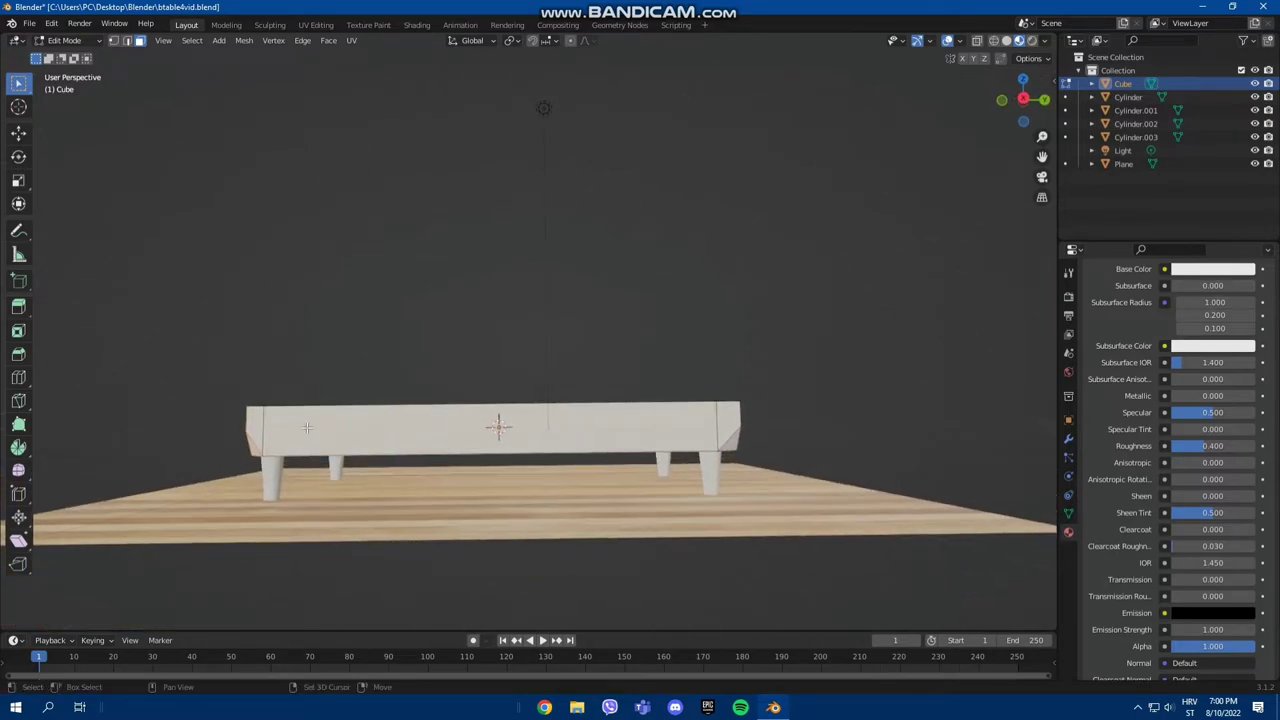
left_click_drag(224, 430, 777, 434)
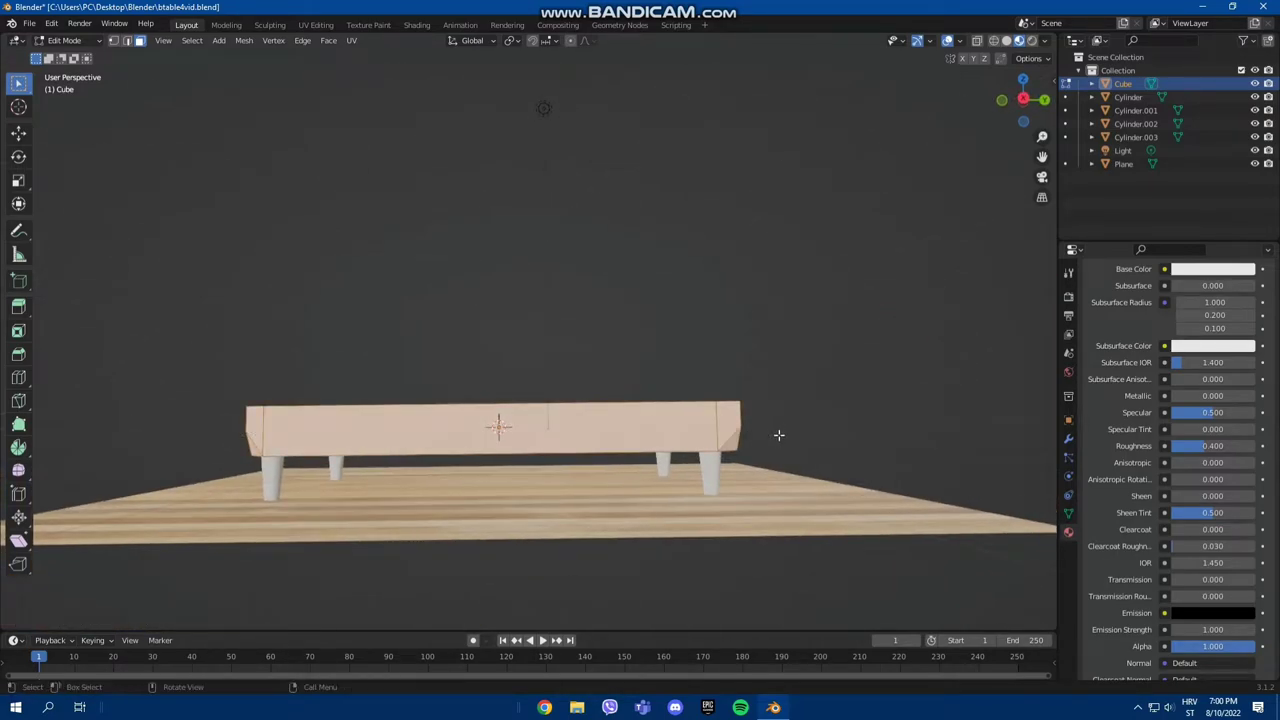
Step: Add the front corner face and back-left rim strip to the selection
middle_click_drag(777, 434, 716, 471)
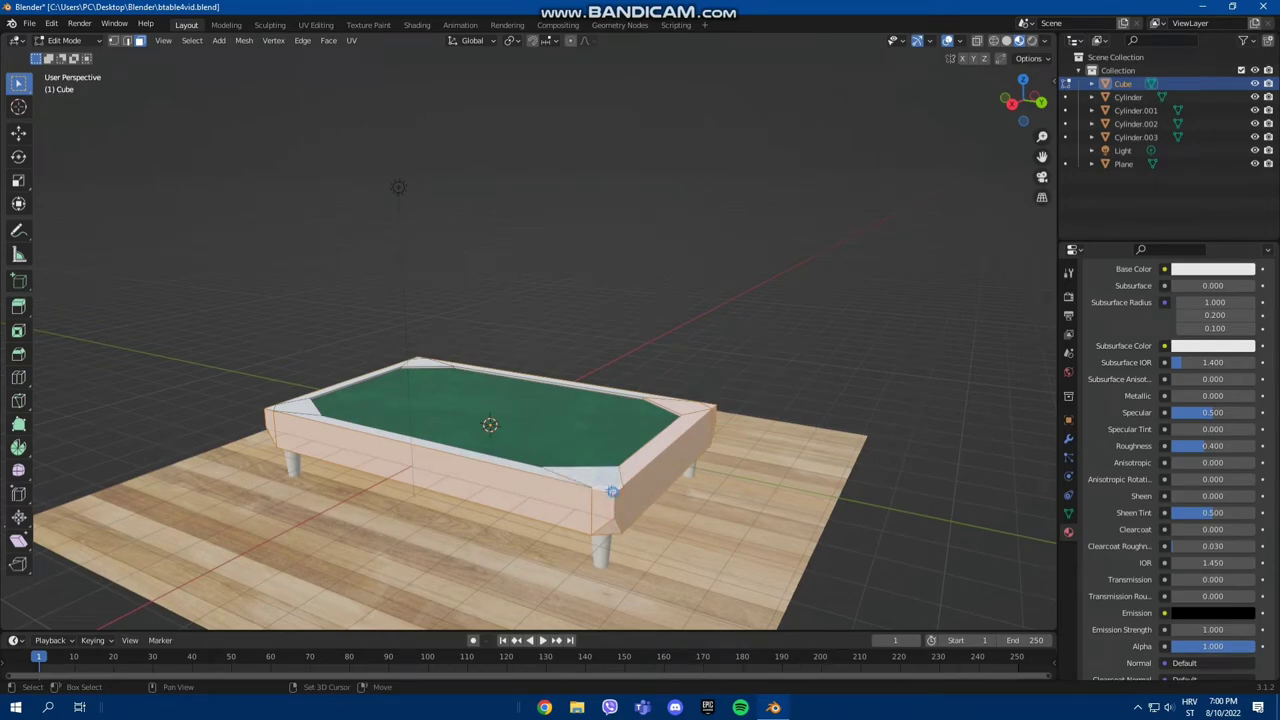
middle_click_drag(540, 470, 561, 512)
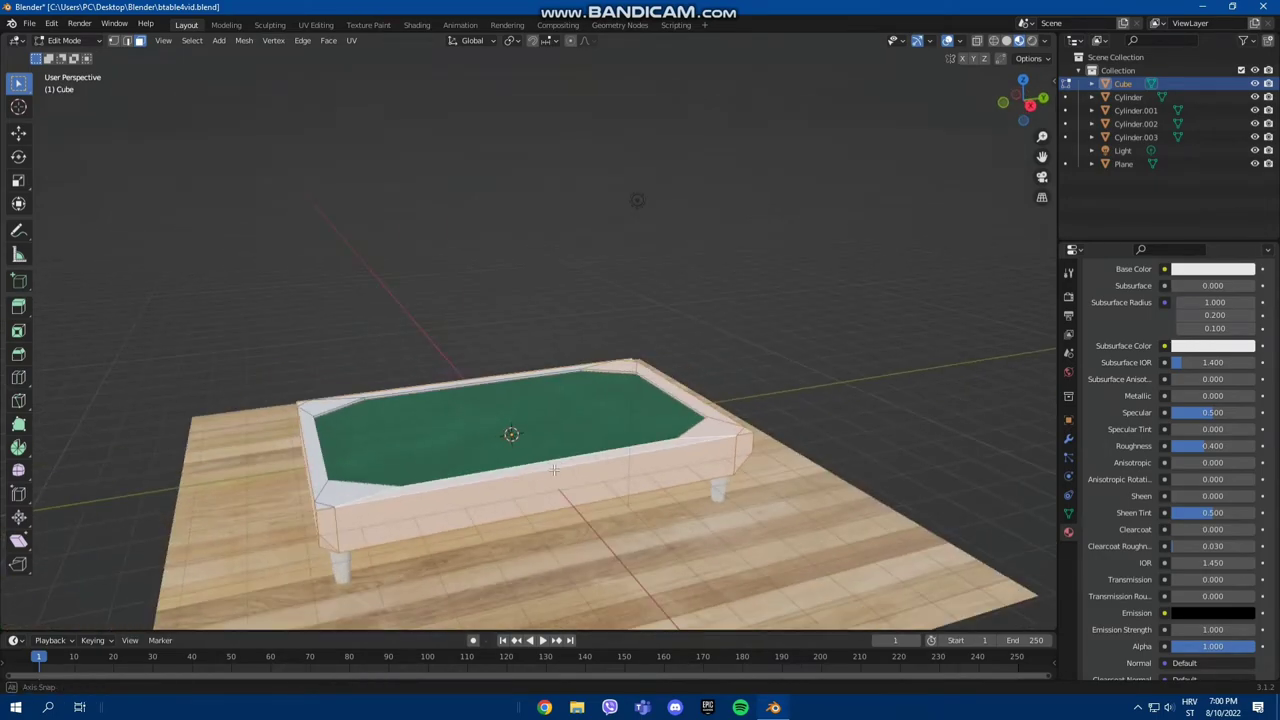
left_click(457, 528, "shift")
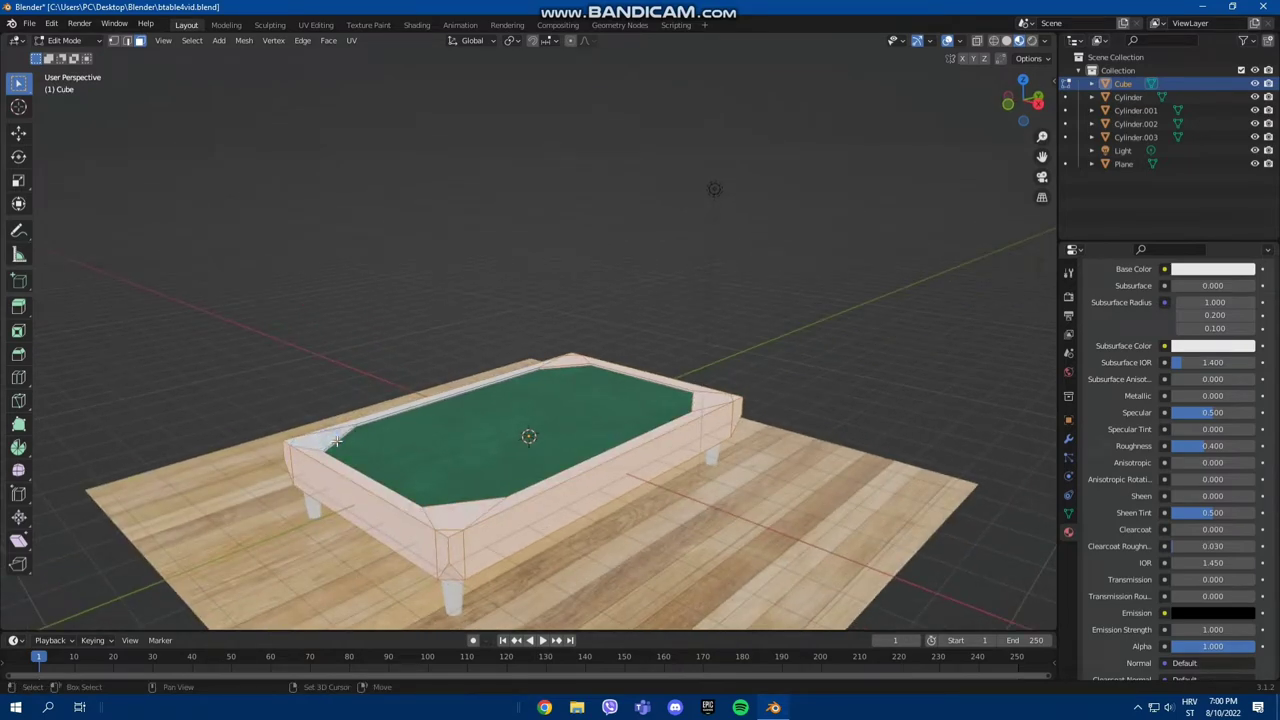
left_click(360, 423, "shift")
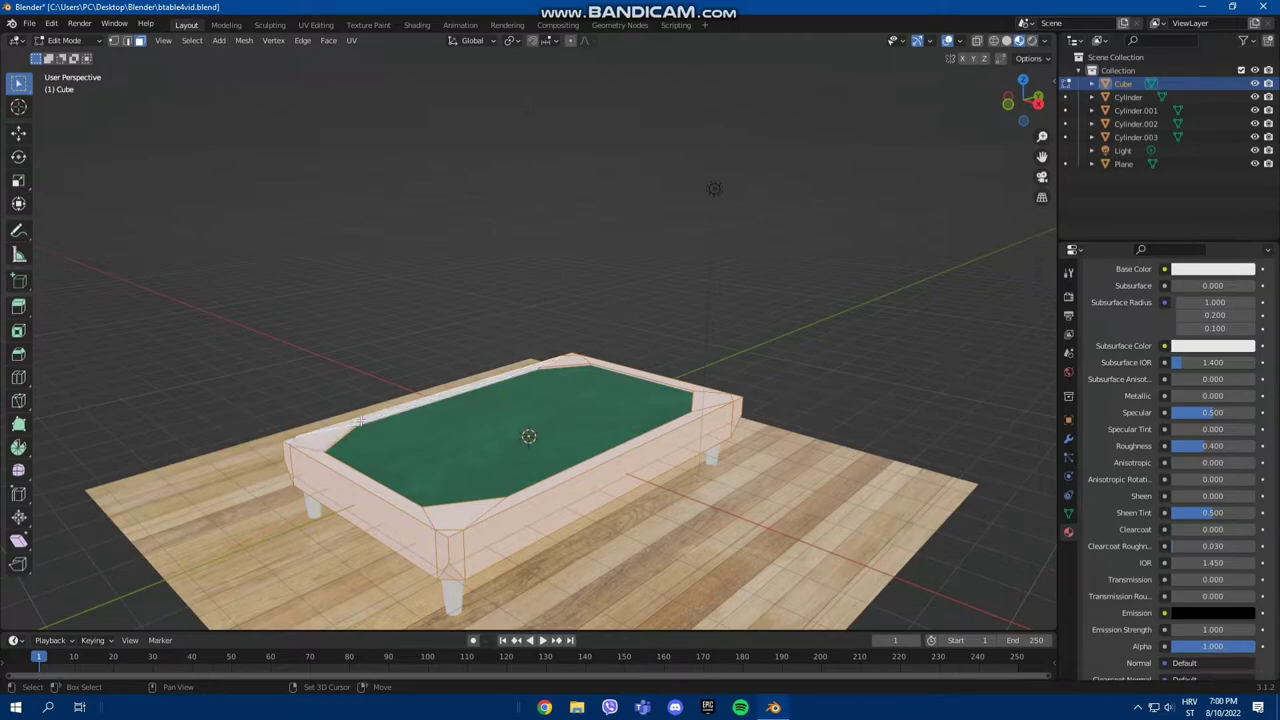
middle_click_drag(362, 423, 434, 437)
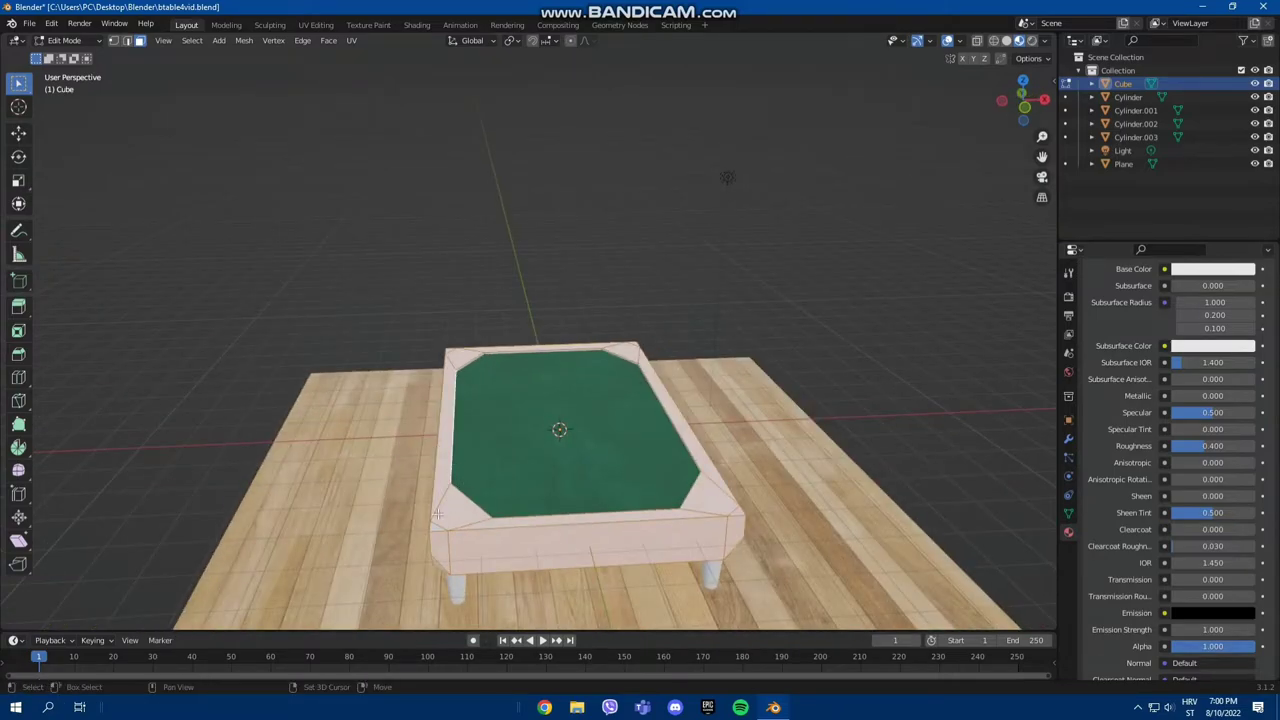
Step: Add the long inner top rim edges and corner edges to the selection
middle_click_drag(437, 527, 639, 533)
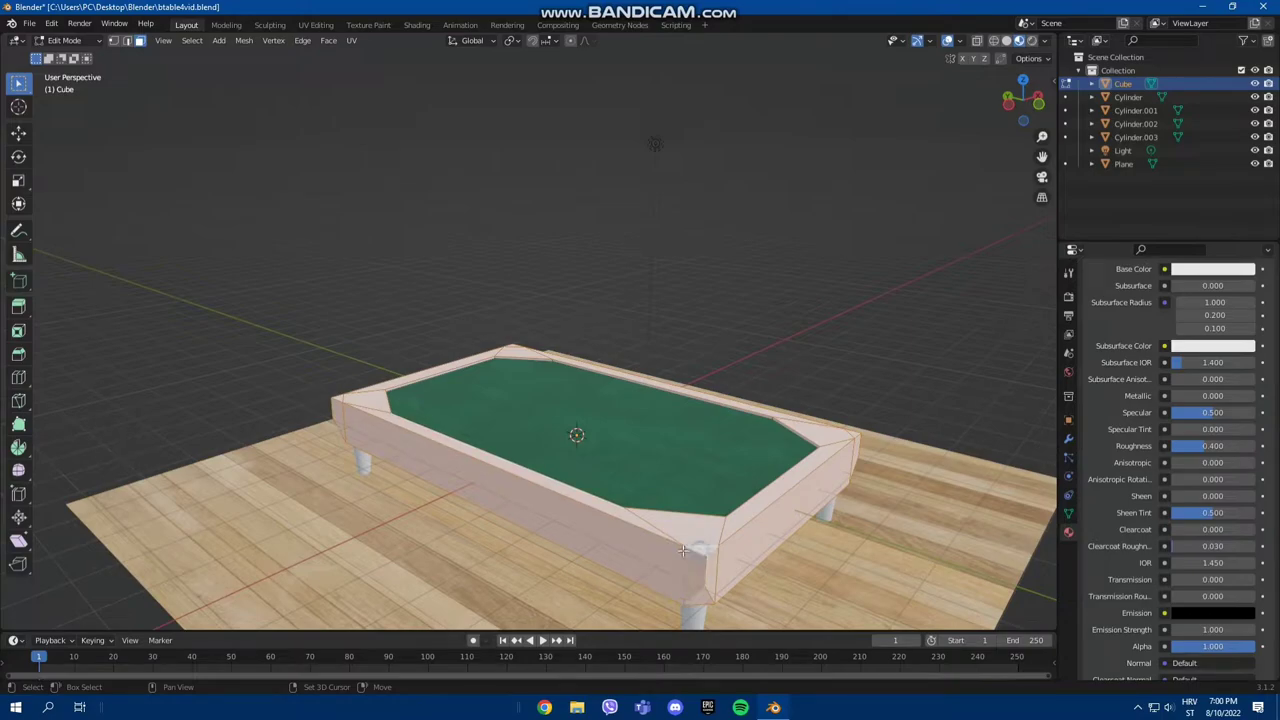
mouse_move(698, 550)
middle_mouse_down()
mouse_move(512, 518)
mouse_move(514, 470)
middle_mouse_up()
scroll(514, 438, "up", 4)
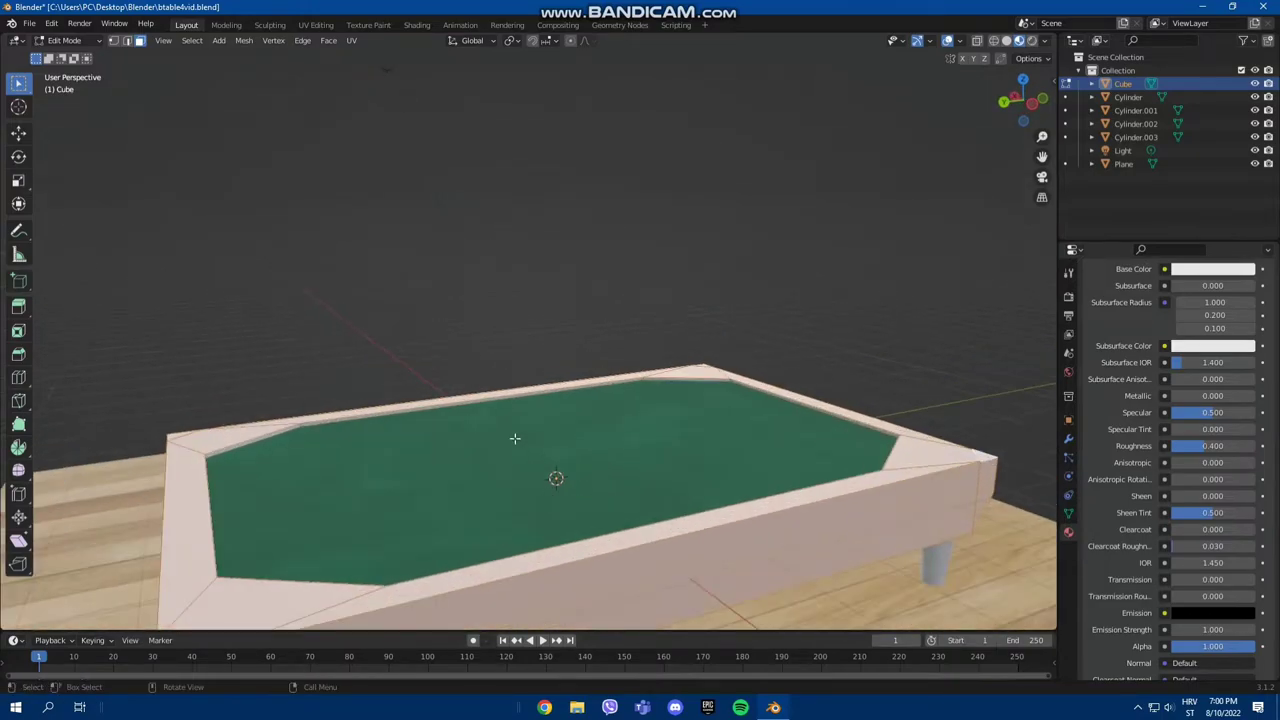
left_click(315, 424)
left_click(279, 431)
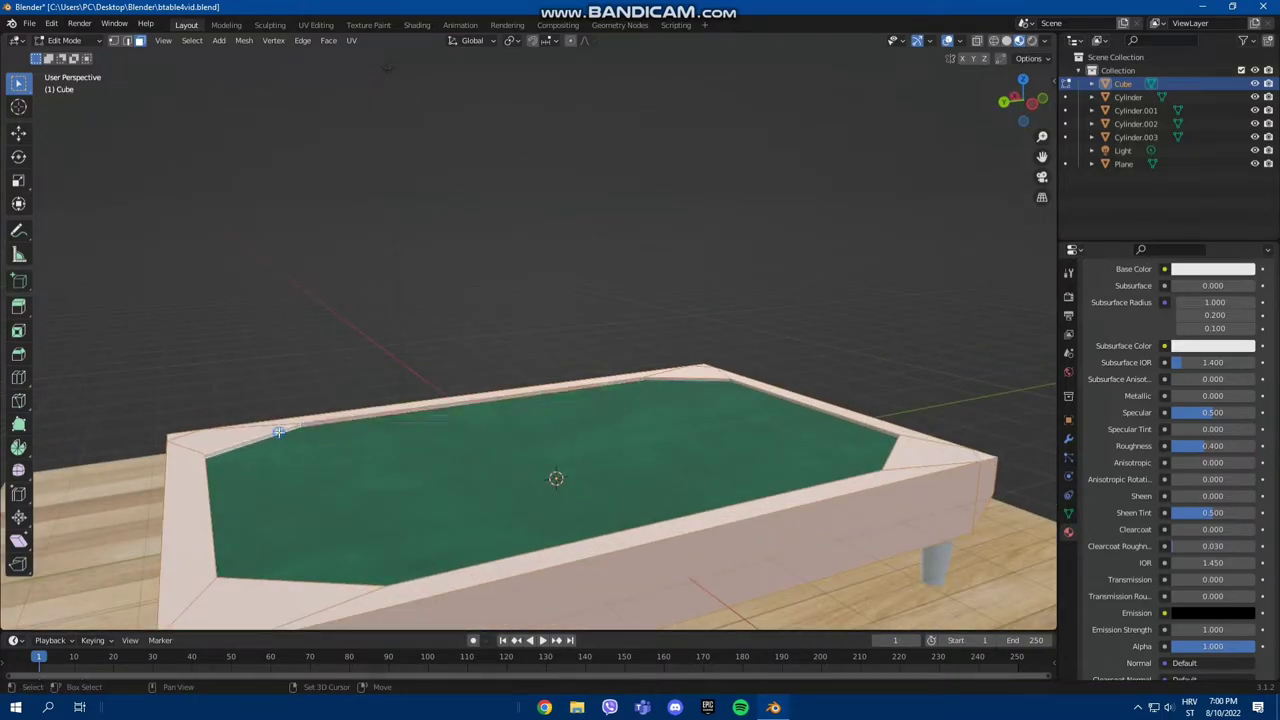
left_click(654, 379)
middle_click_drag(751, 388, 533, 393)
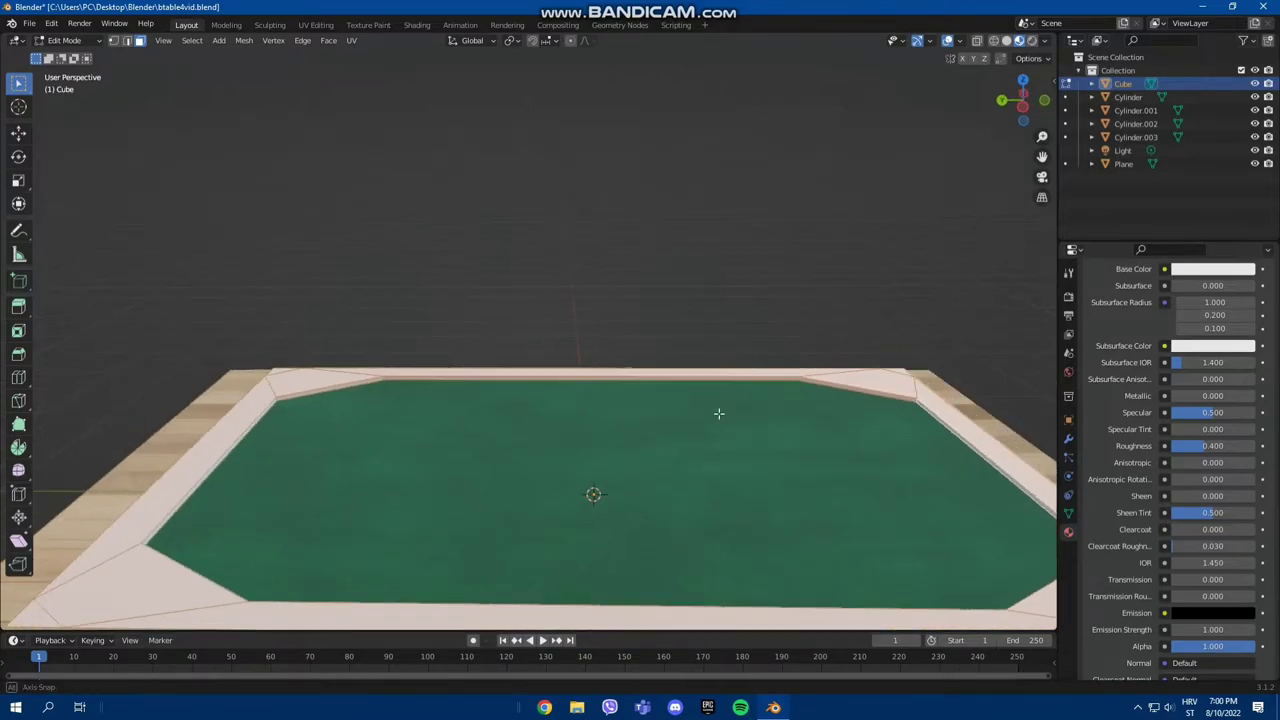
left_click(594, 379)
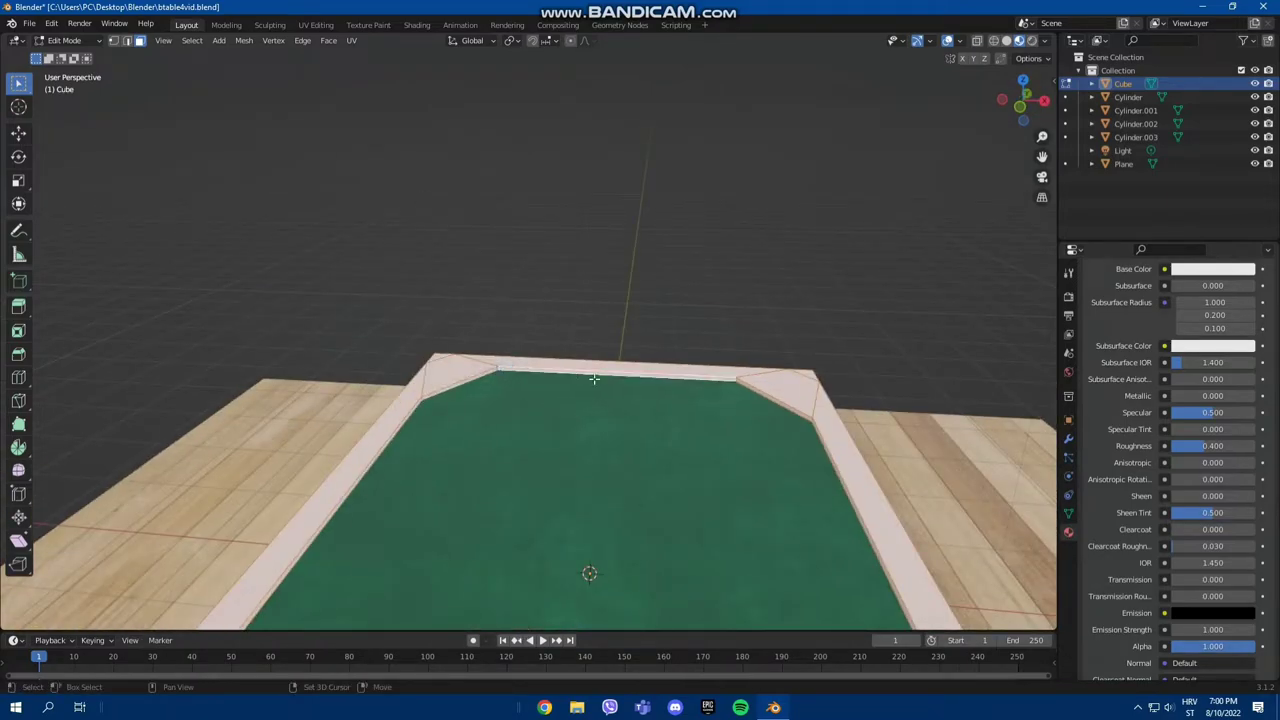
mouse_move(749, 424)
middle_mouse_down()
mouse_move(640, 391)
mouse_move(411, 471)
mouse_move(337, 454)
middle_mouse_up()
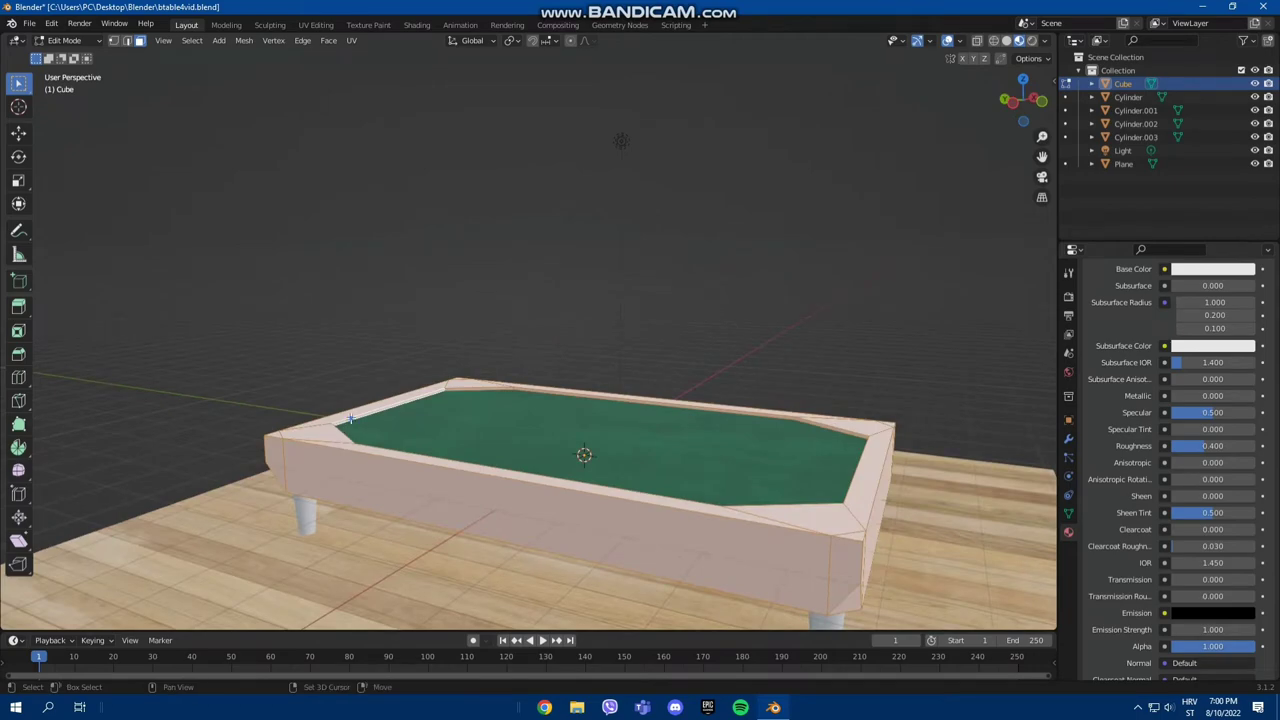
Step: Add a new material slot and new material for the selected frame faces
scroll(1207, 396, "up", 2)
scroll(1207, 396, "up", 3)
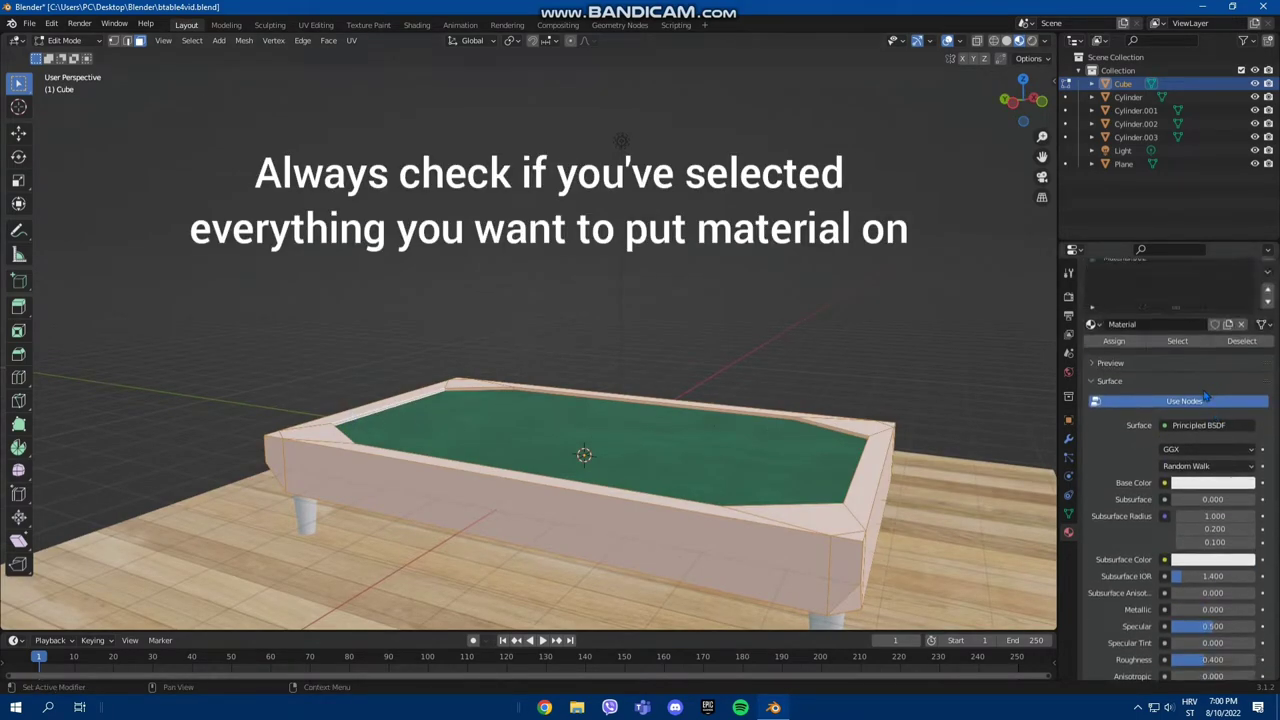
scroll(1207, 396, "up", 2)
left_click(1267, 296)
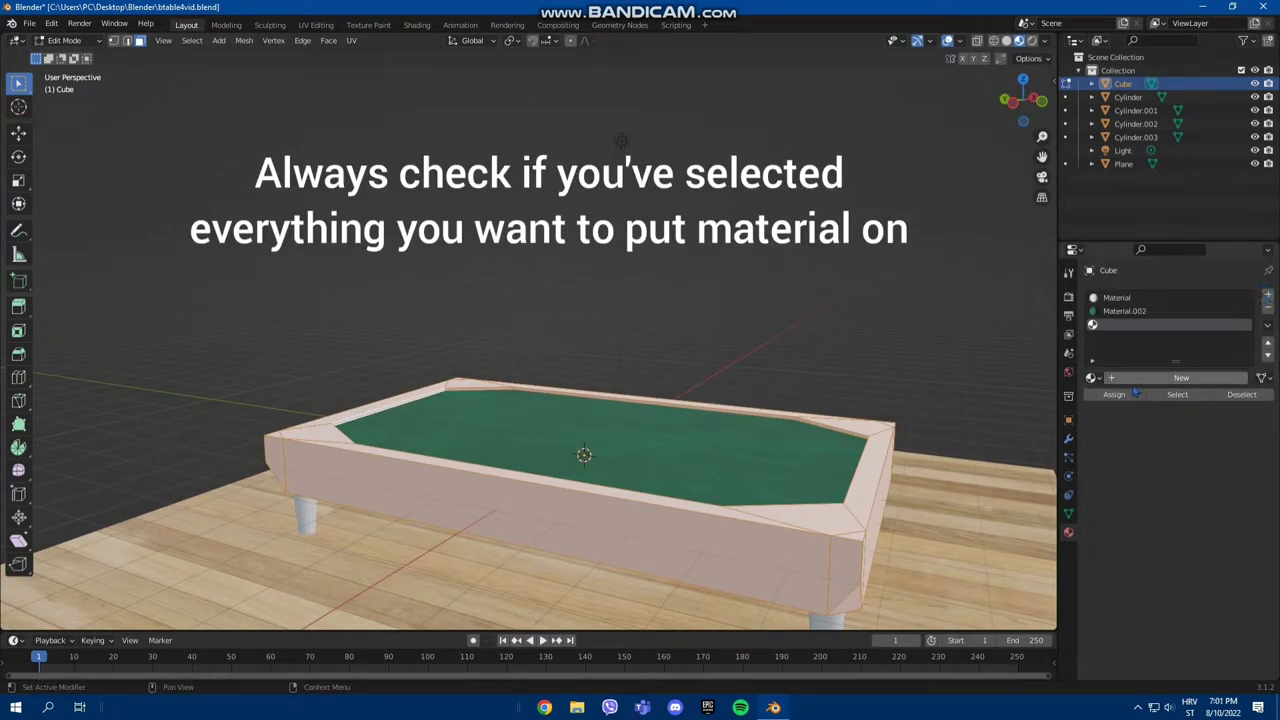
left_click(1128, 378)
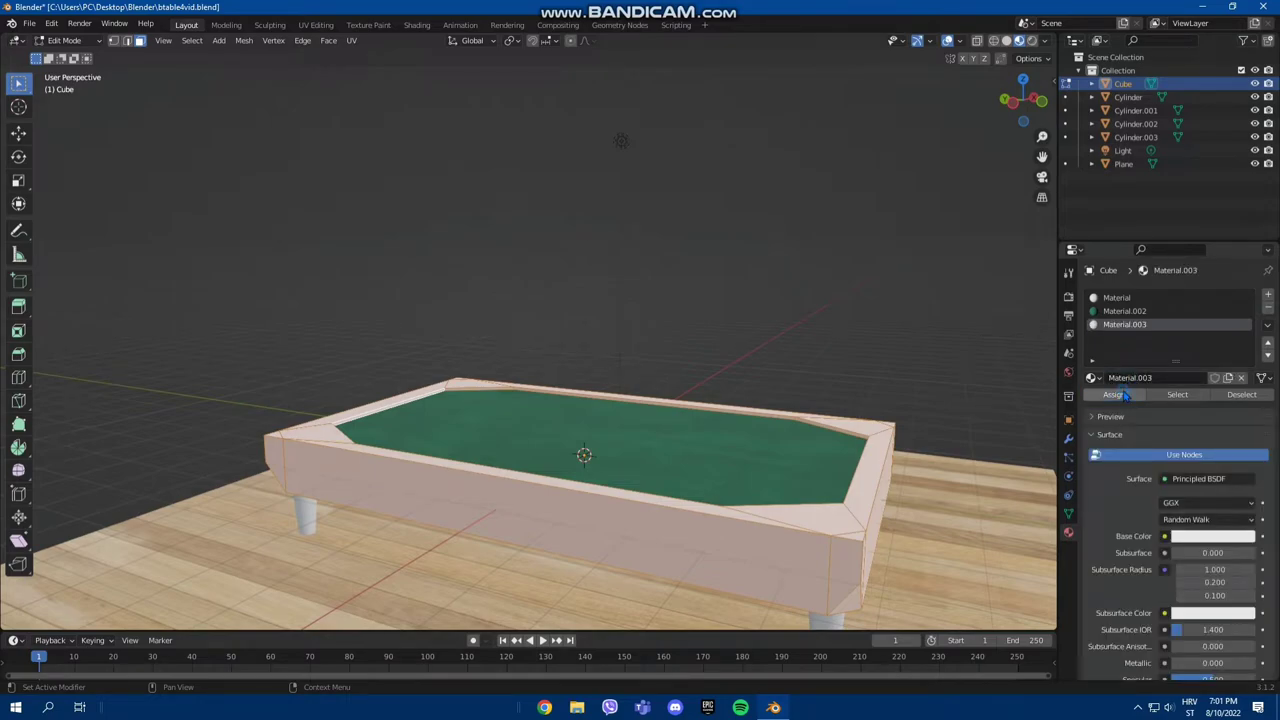
Step: Use texture1.jpg as the frame material's Base Color with Closest interpolation
left_click(1165, 537)
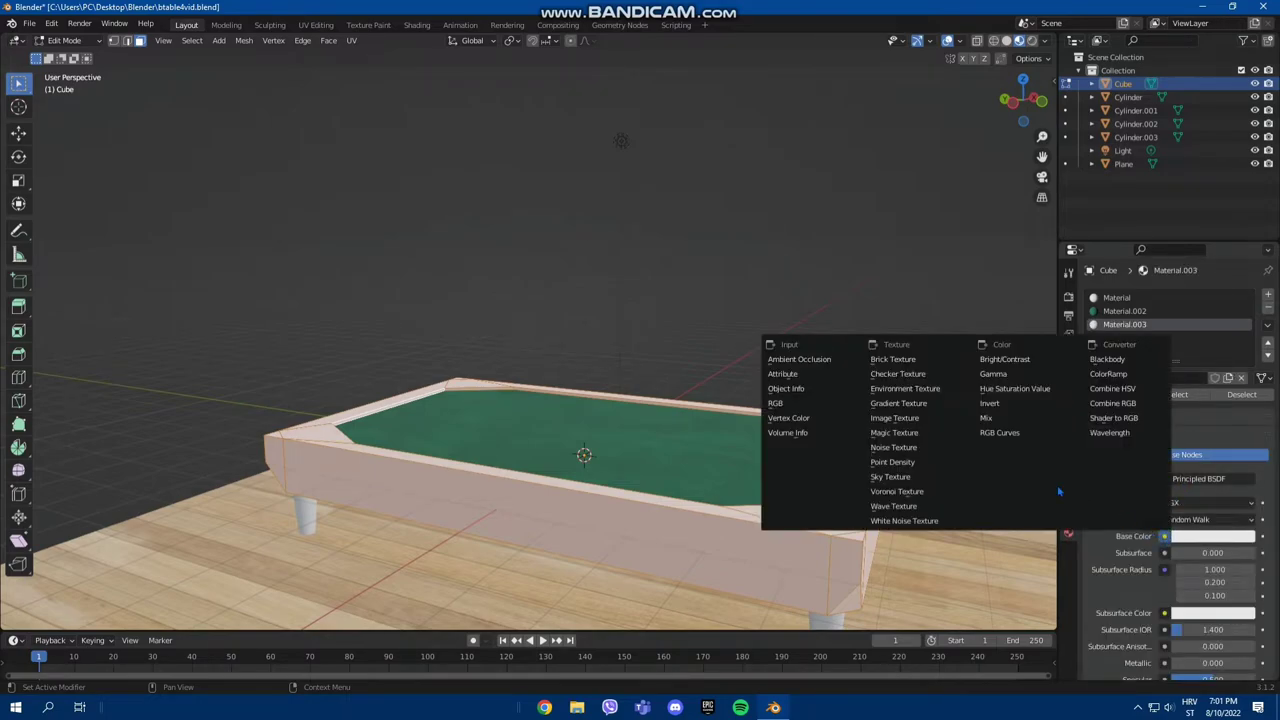
left_click(921, 424)
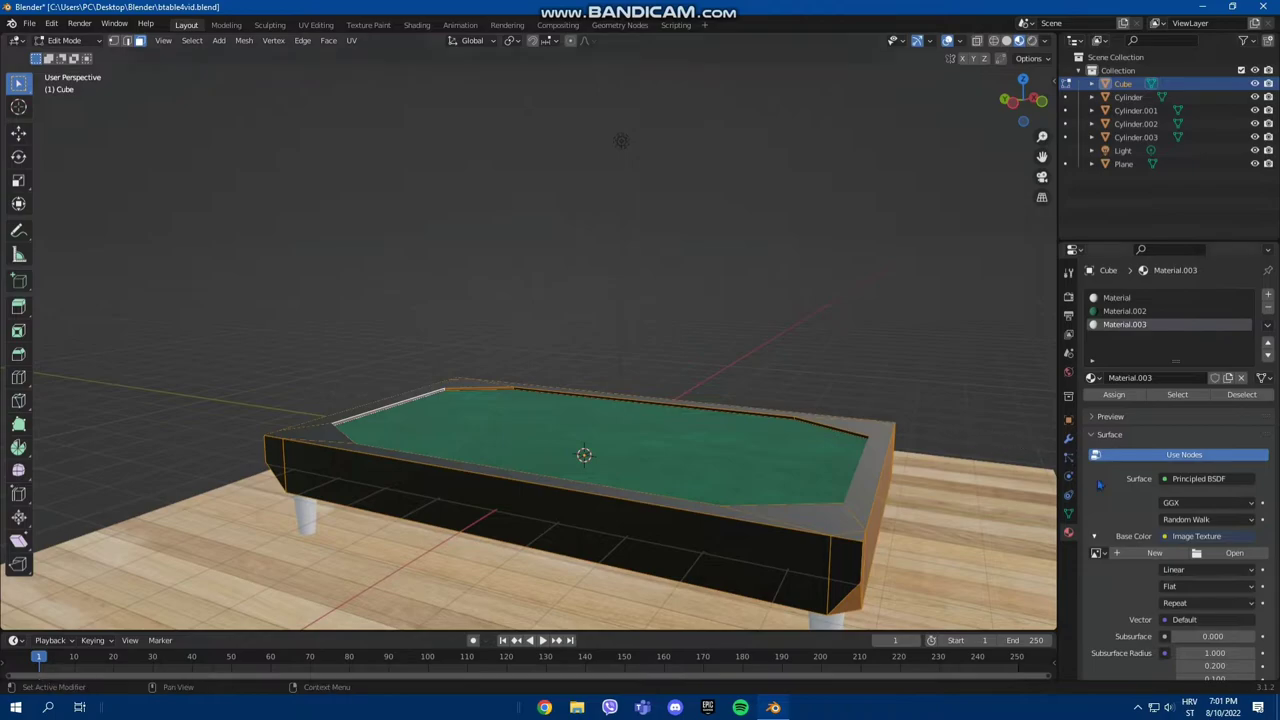
left_click(1235, 553)
double_click(553, 205)
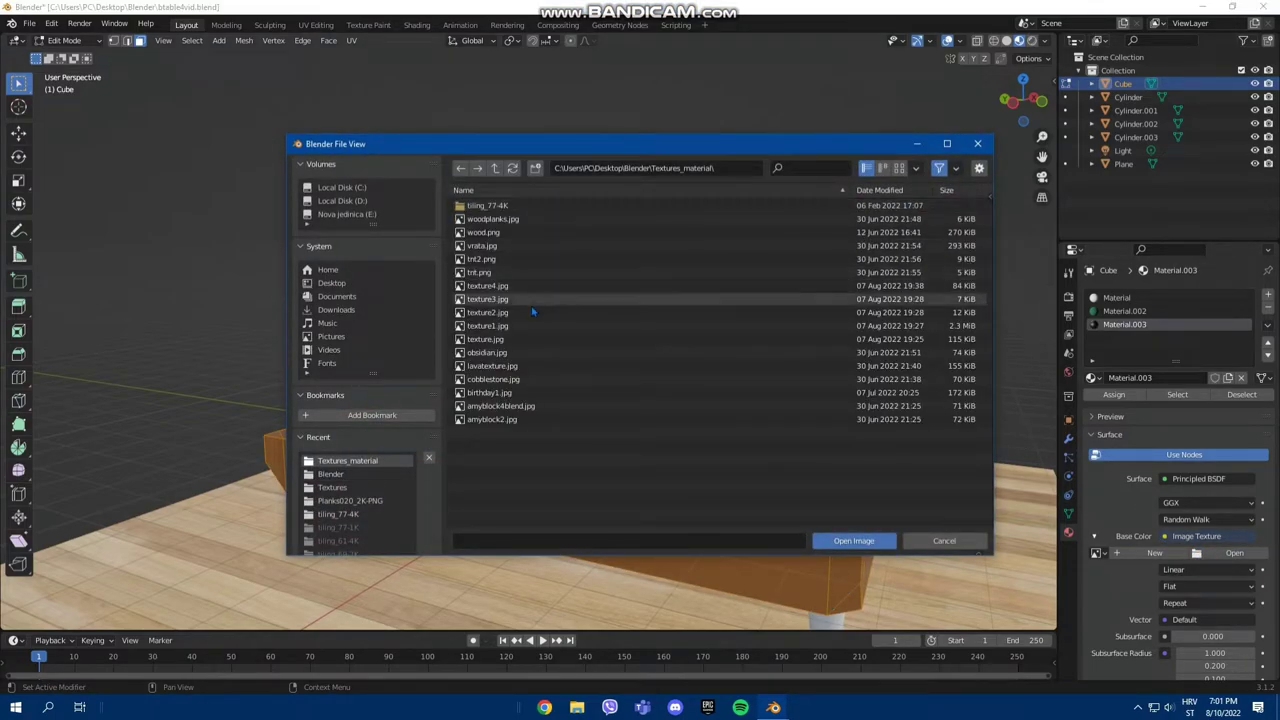
left_click(529, 331)
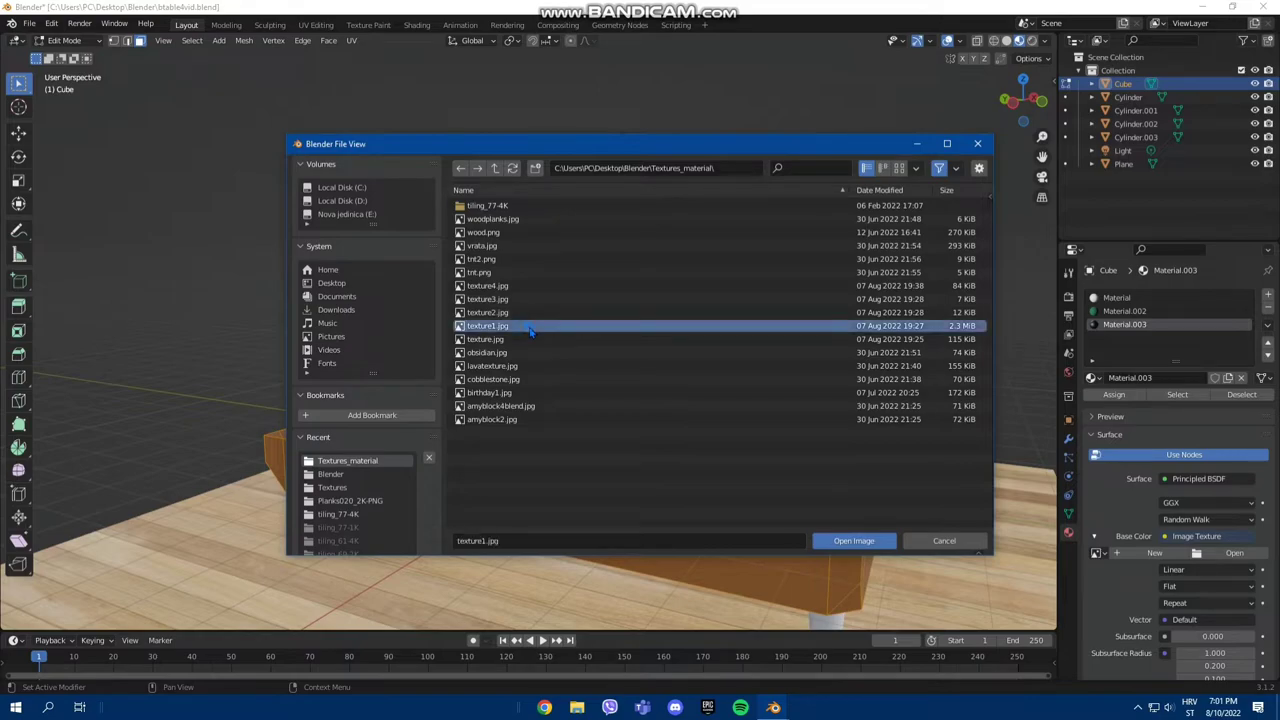
left_click(853, 540)
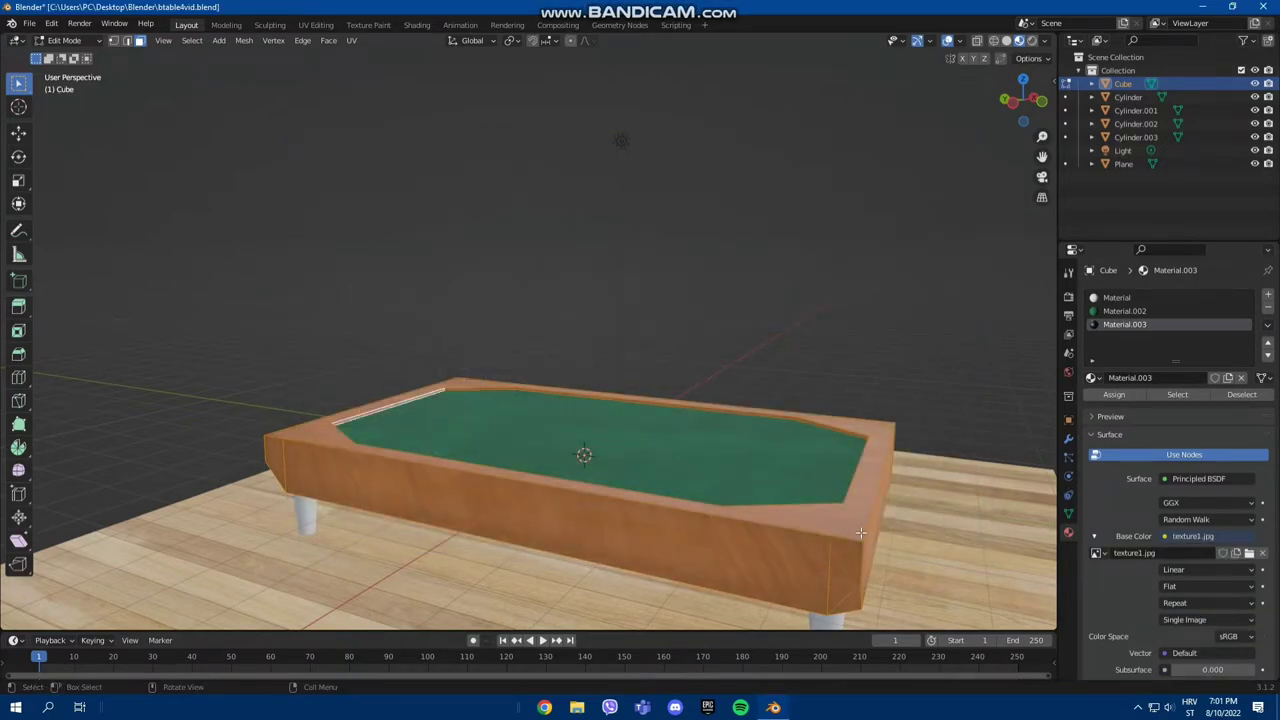
left_click(1206, 574)
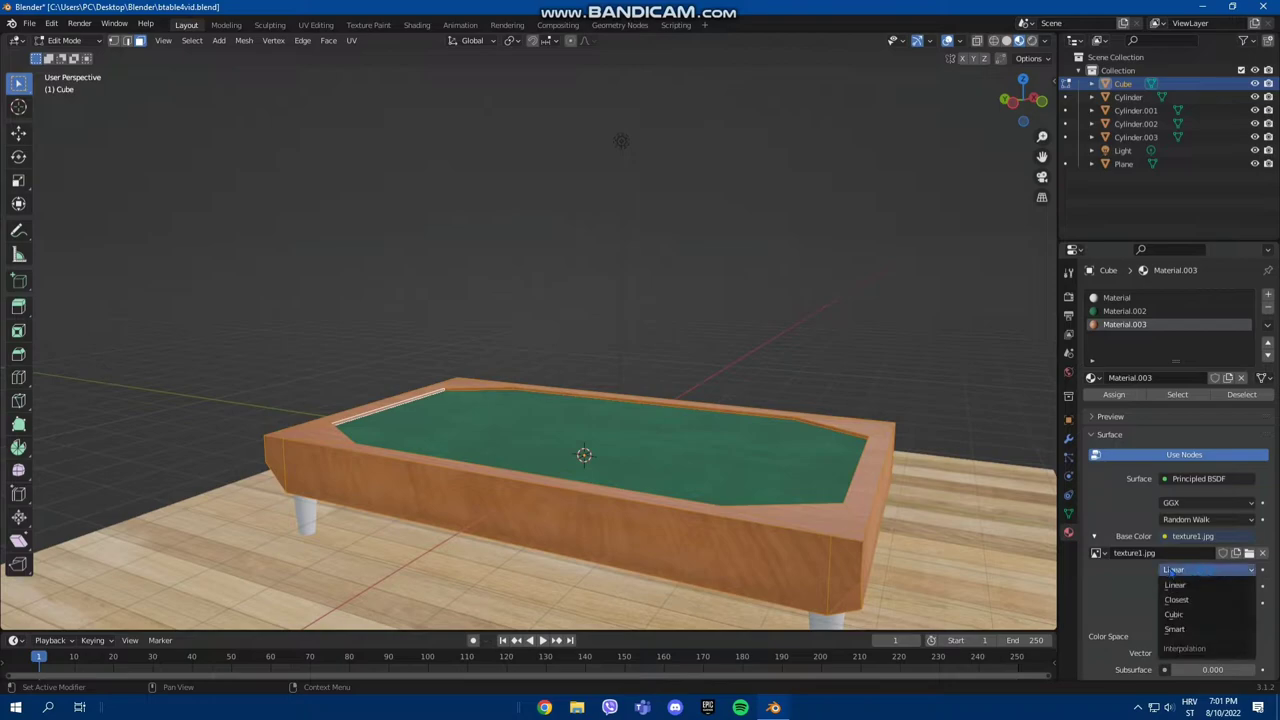
left_click(1190, 588)
Step: Raise the frame material's roughness to 1.0 for a matte finish
scroll(952, 567, "down", 3)
scroll(1210, 548, "down", 3)
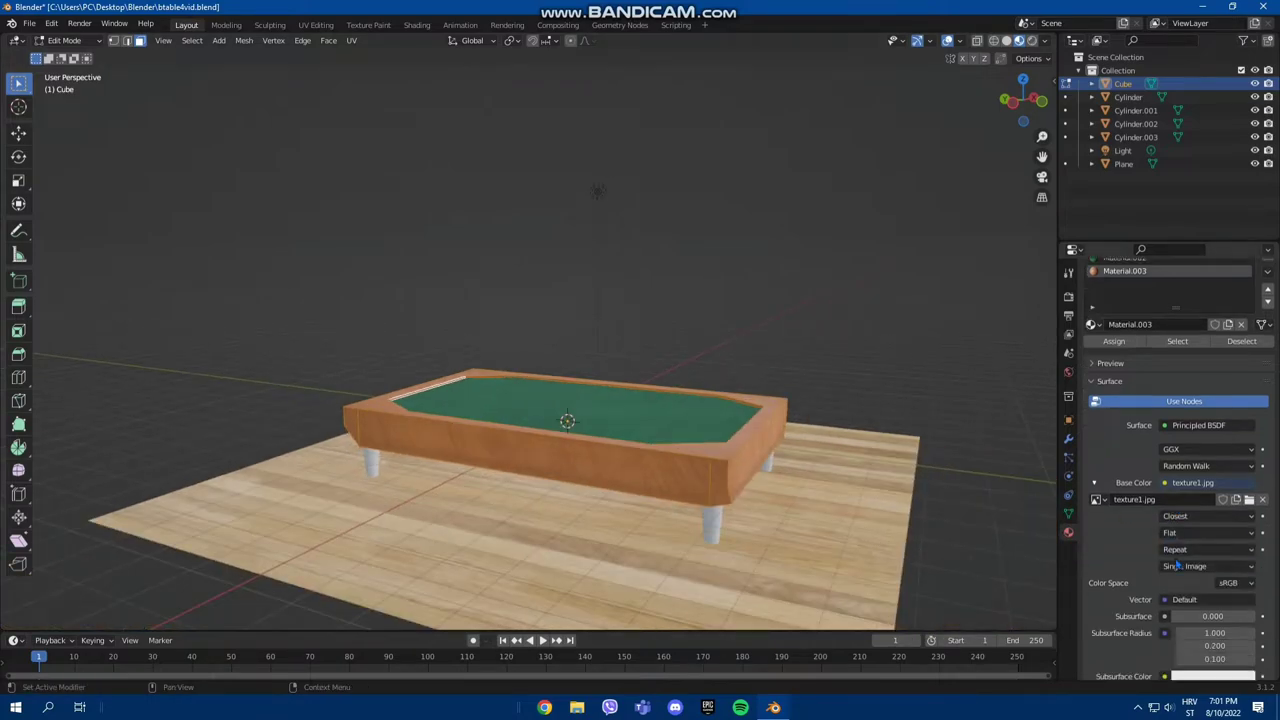
scroll(1210, 548, "down", 4)
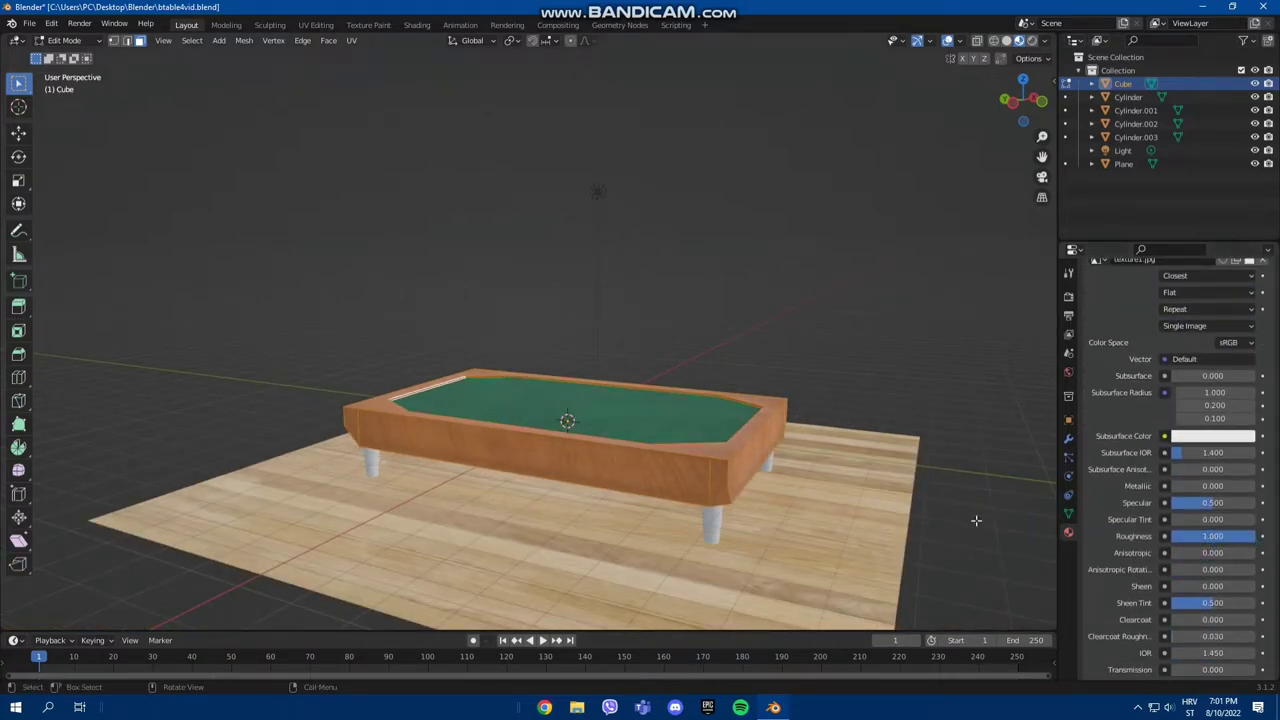
left_click_drag(1212, 536, 1250, 536)
mouse_move(940, 529)
middle_mouse_down()
mouse_move(817, 499)
mouse_move(789, 530)
middle_mouse_up()
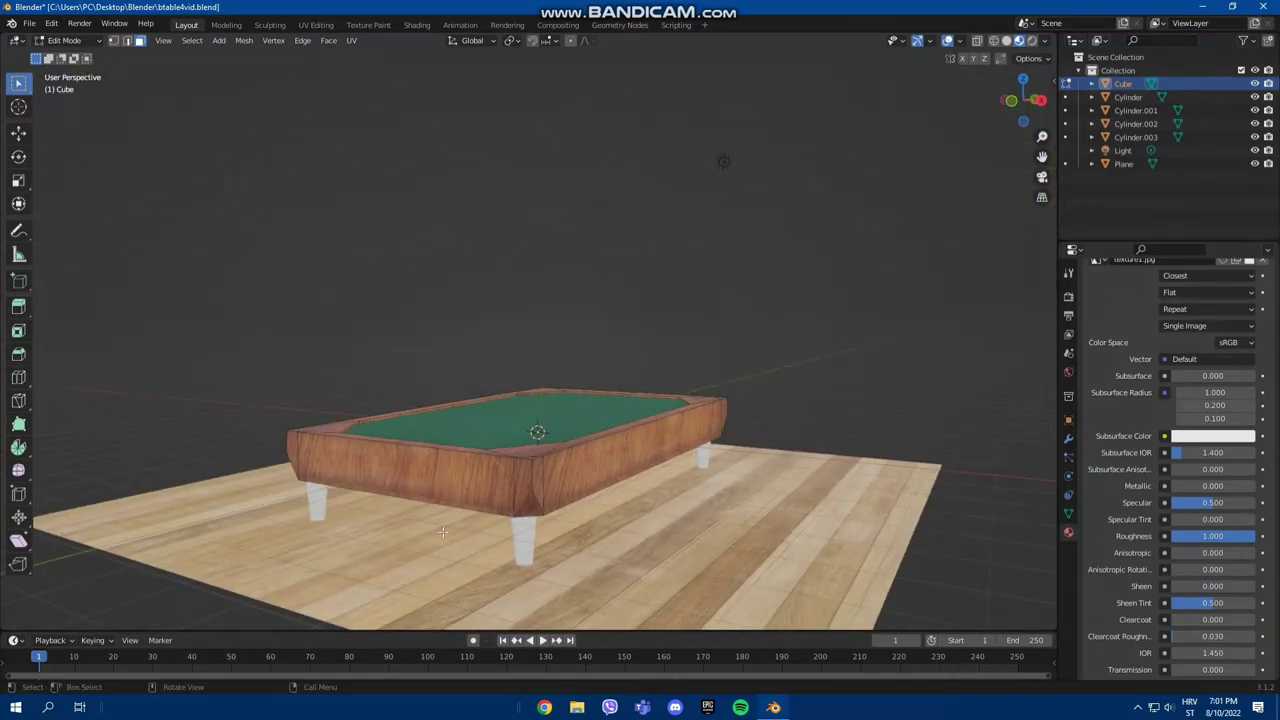
Step: In Object Mode, make the front leg's base colour black with roughness 1.0
key("Tab")
left_click(812, 371)
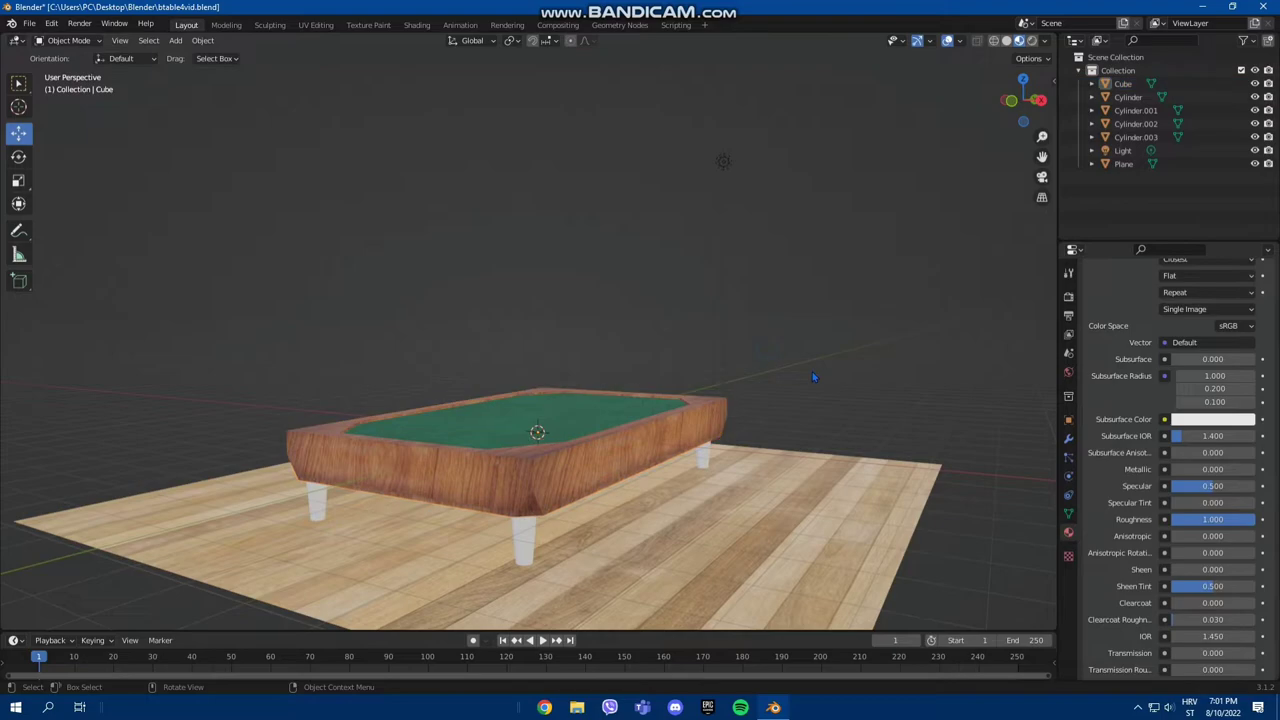
mouse_move(812, 371)
middle_mouse_down()
mouse_move(838, 360)
mouse_move(720, 430)
middle_mouse_up()
left_click(618, 470)
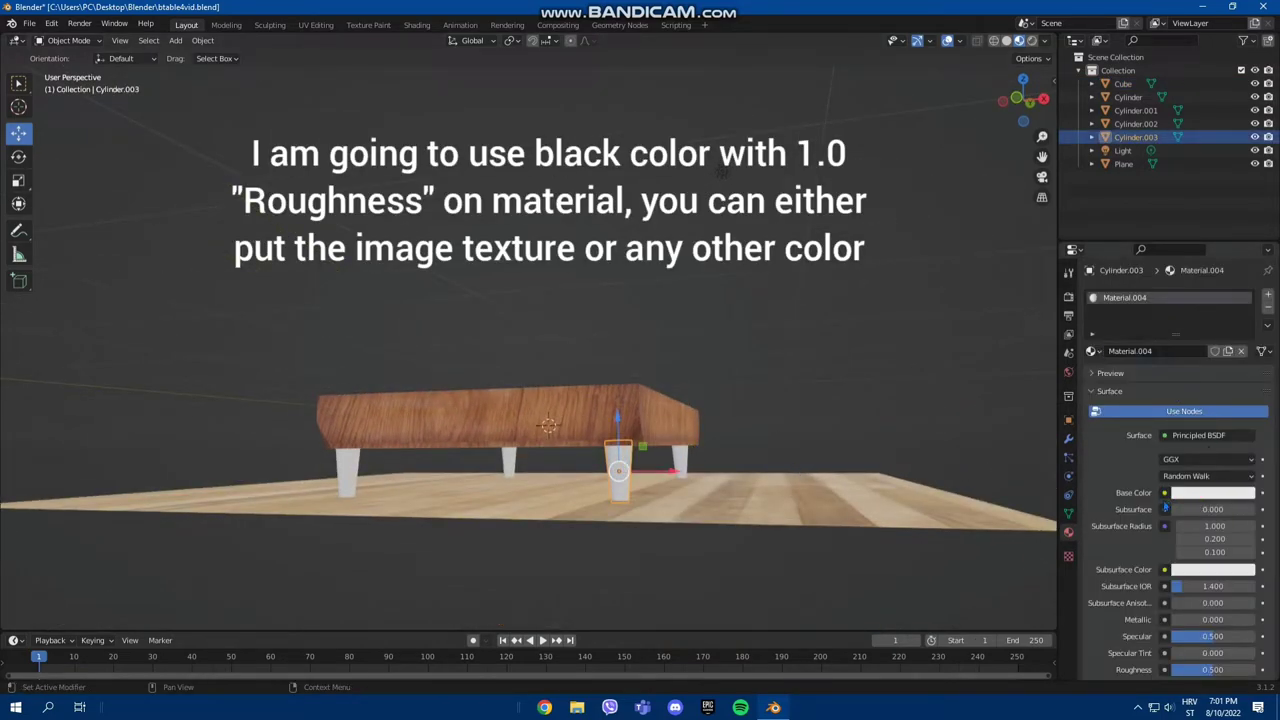
left_click(1175, 493)
left_click_drag(1245, 335, 1245, 400)
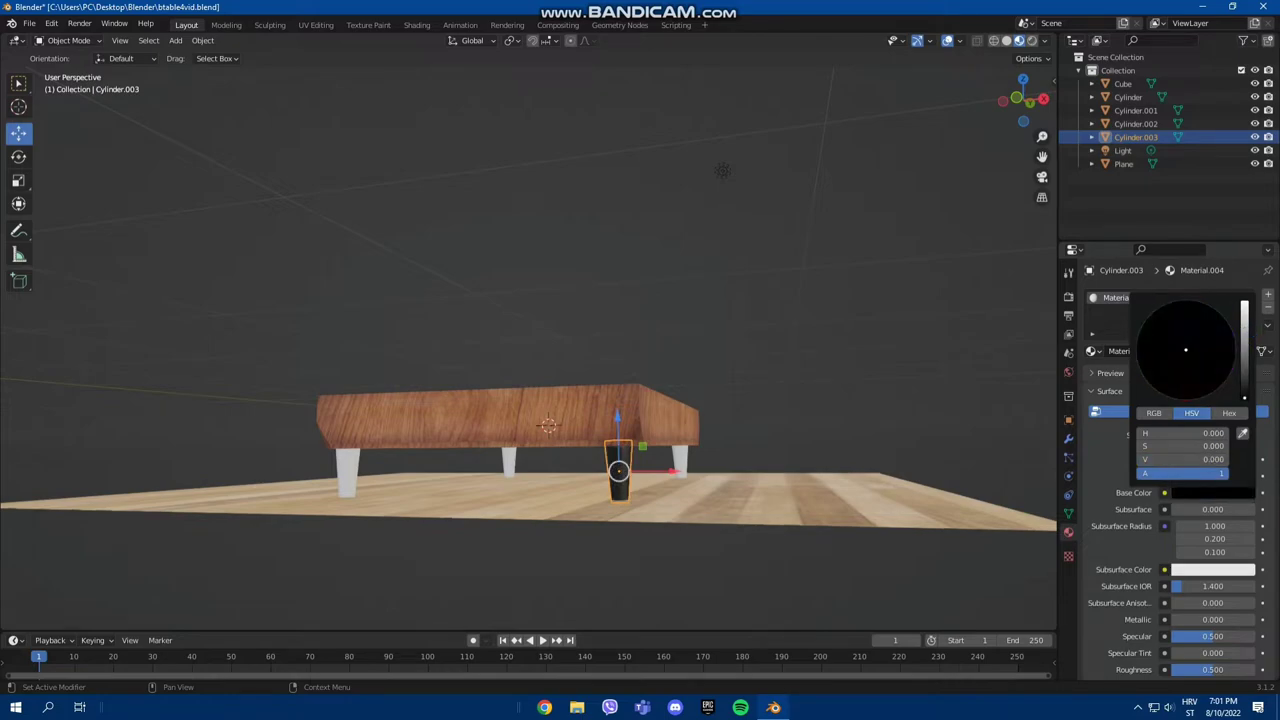
scroll(1130, 500, "down", 3)
left_click_drag(1186, 562, 1256, 562)
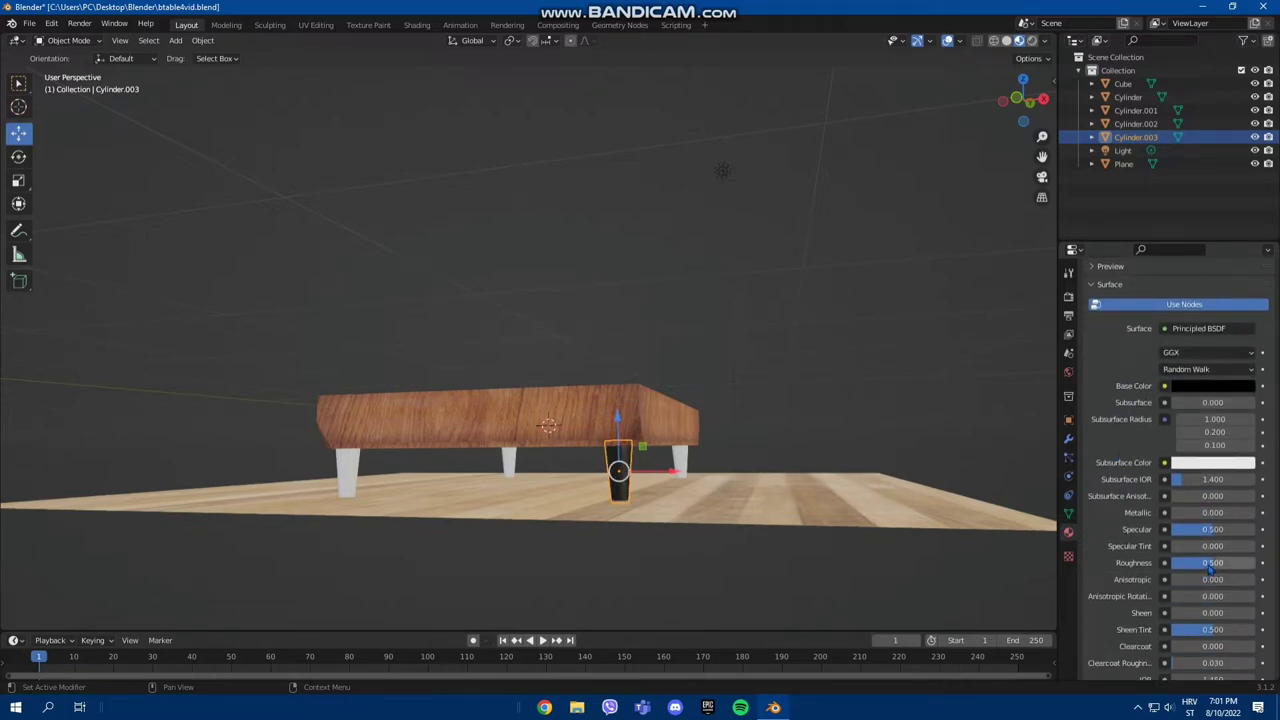
Step: Set the base colour of the back right and small back legs to black
left_click(680, 465)
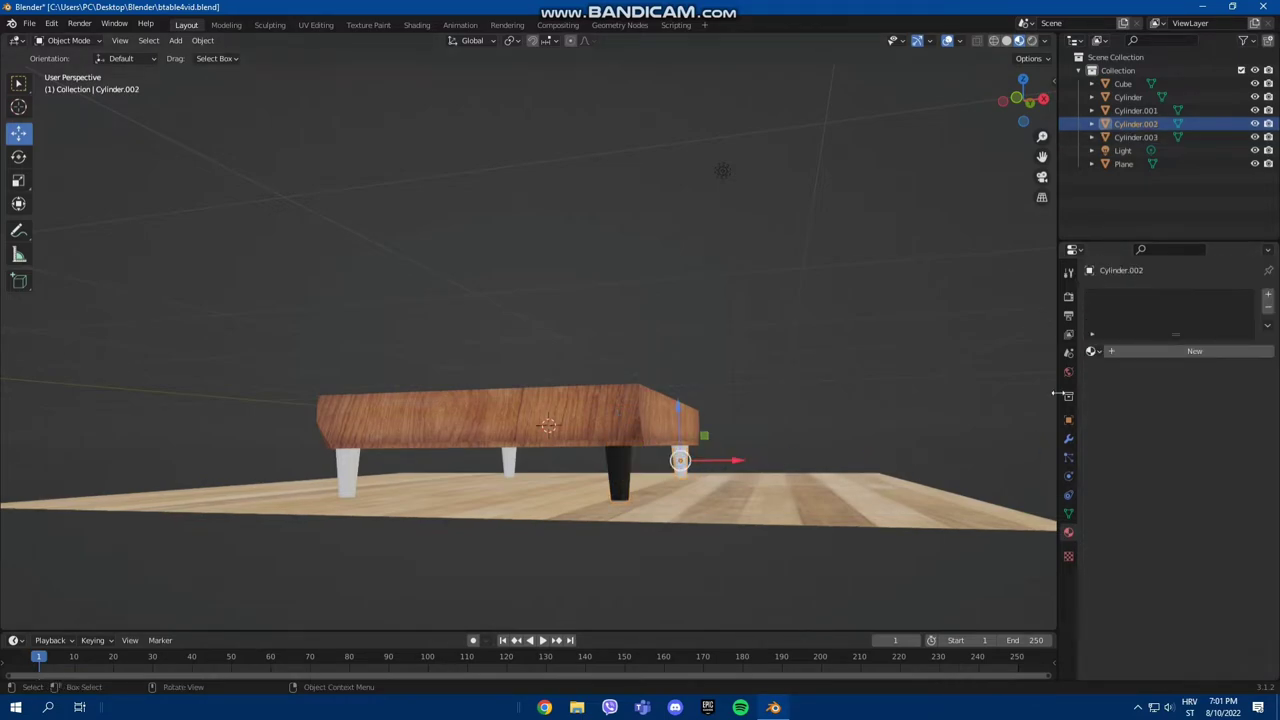
left_click(1198, 493)
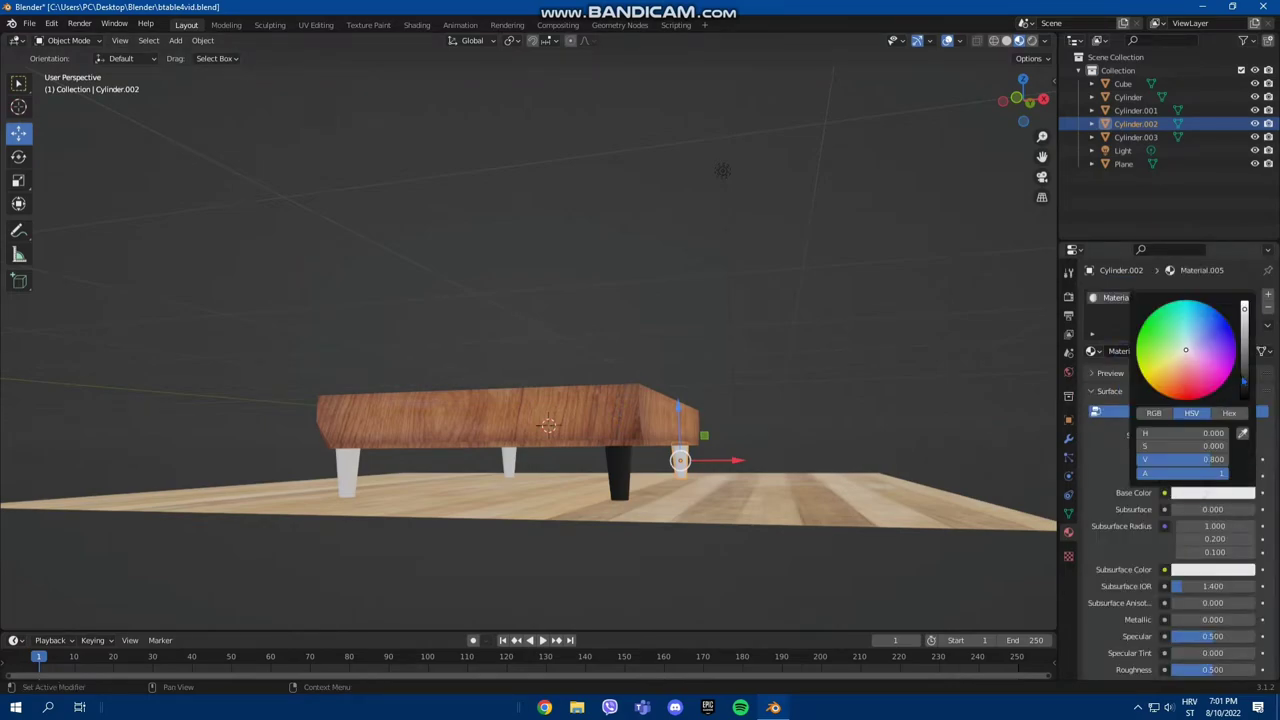
left_click_drag(1245, 335, 1245, 400)
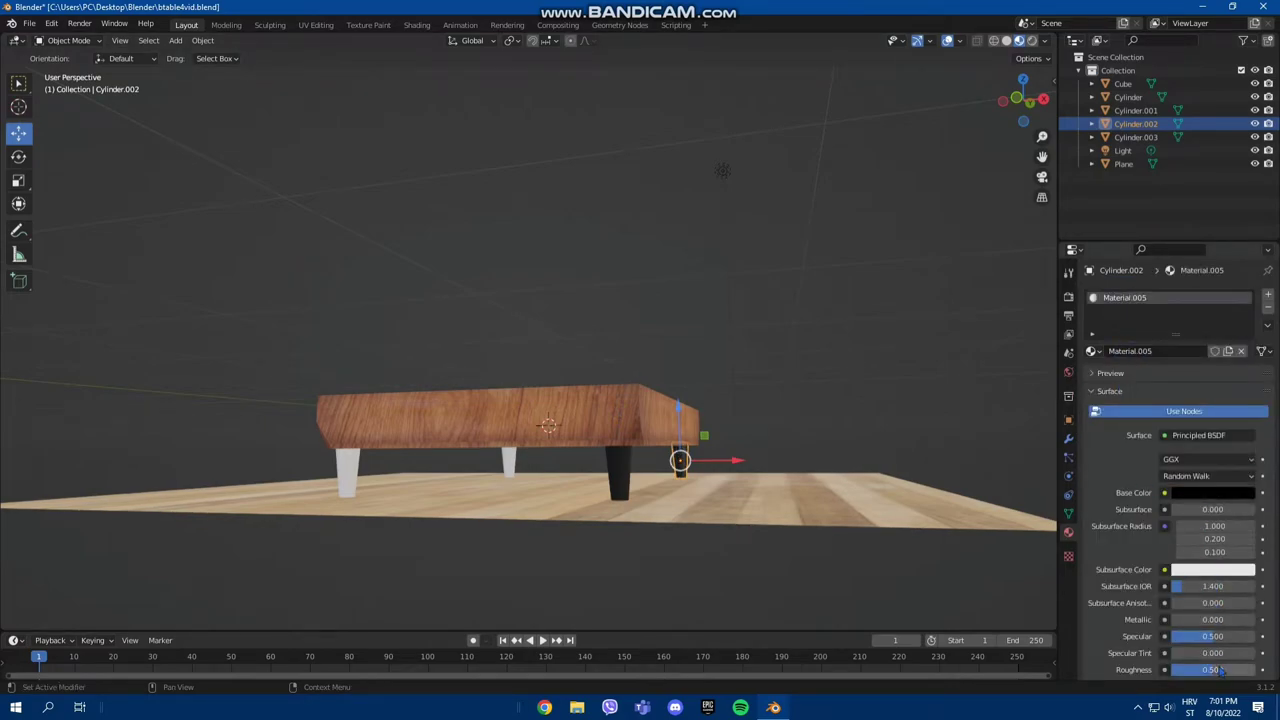
left_click(507, 467)
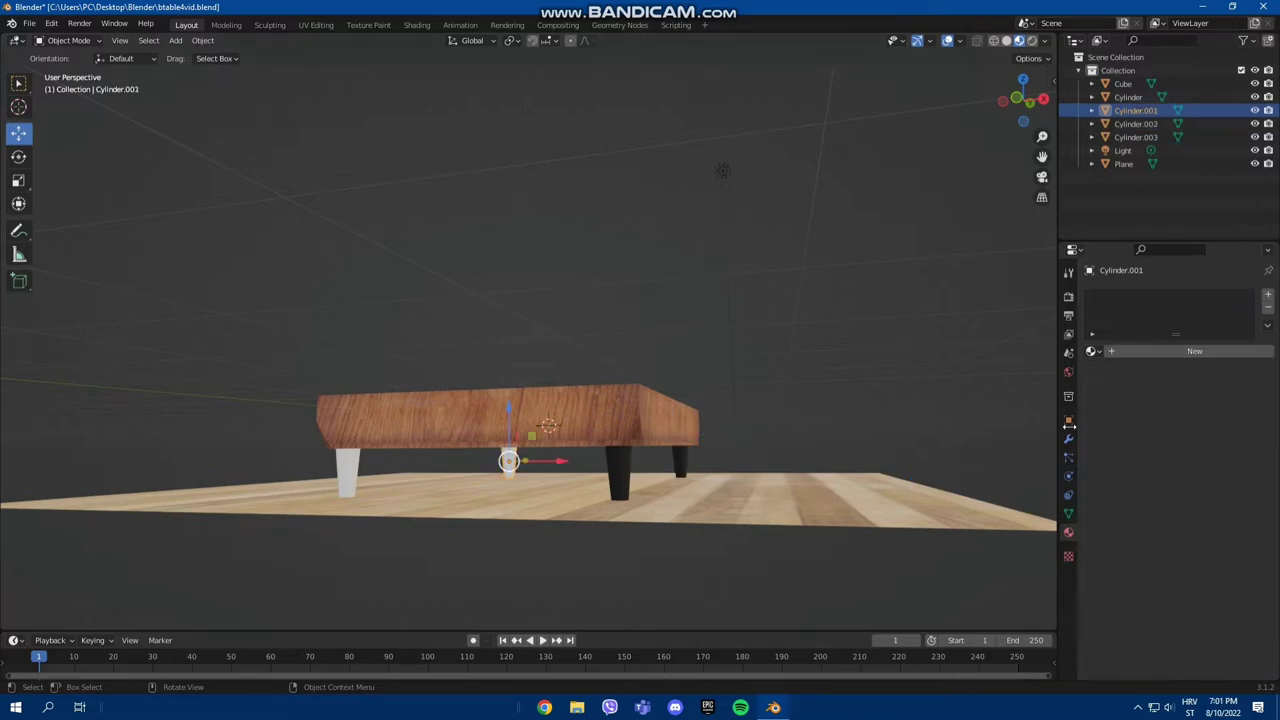
left_click(1178, 496)
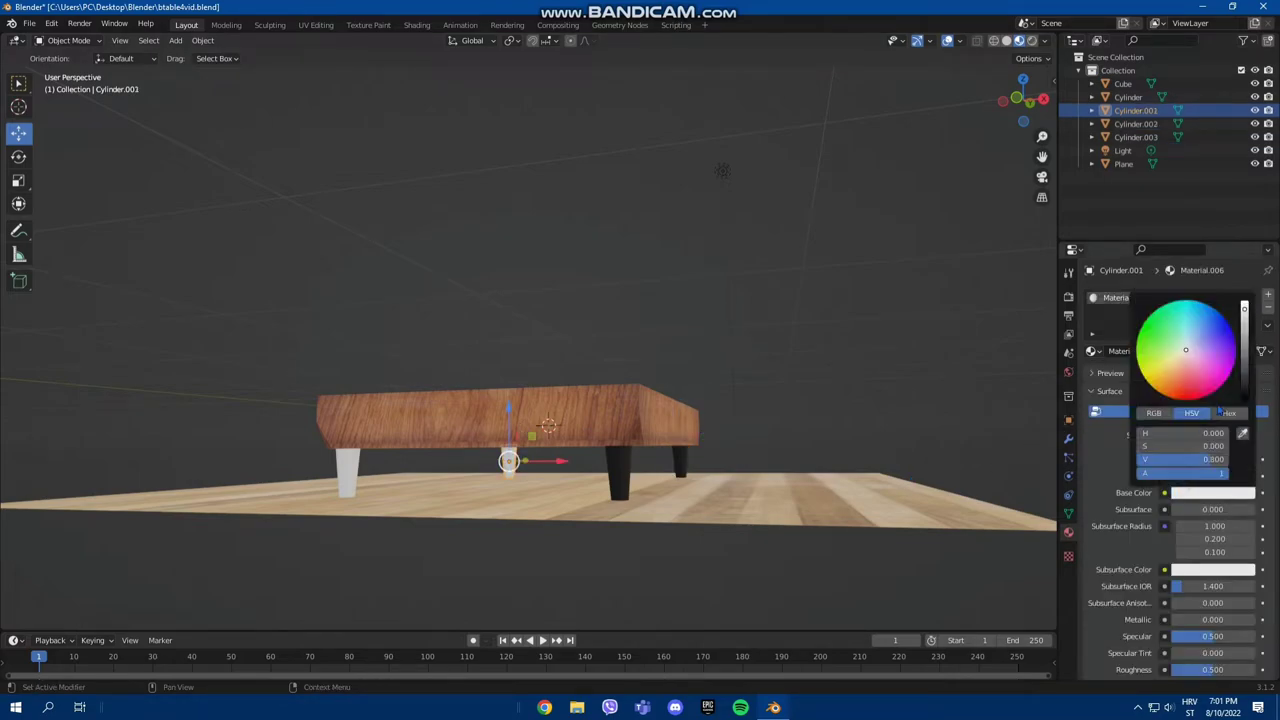
left_click_drag(1221, 411, 1150, 411)
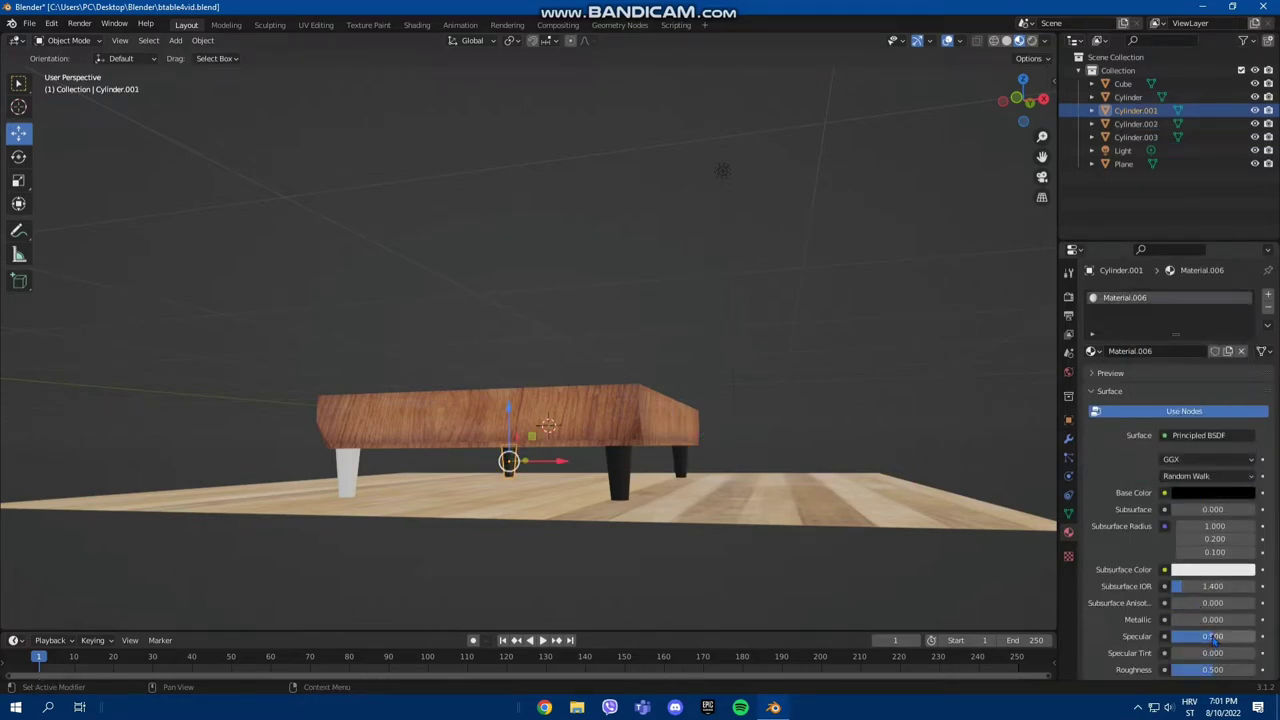
scroll(1215, 640, "down", 1)
scroll(1220, 632, "down", 1)
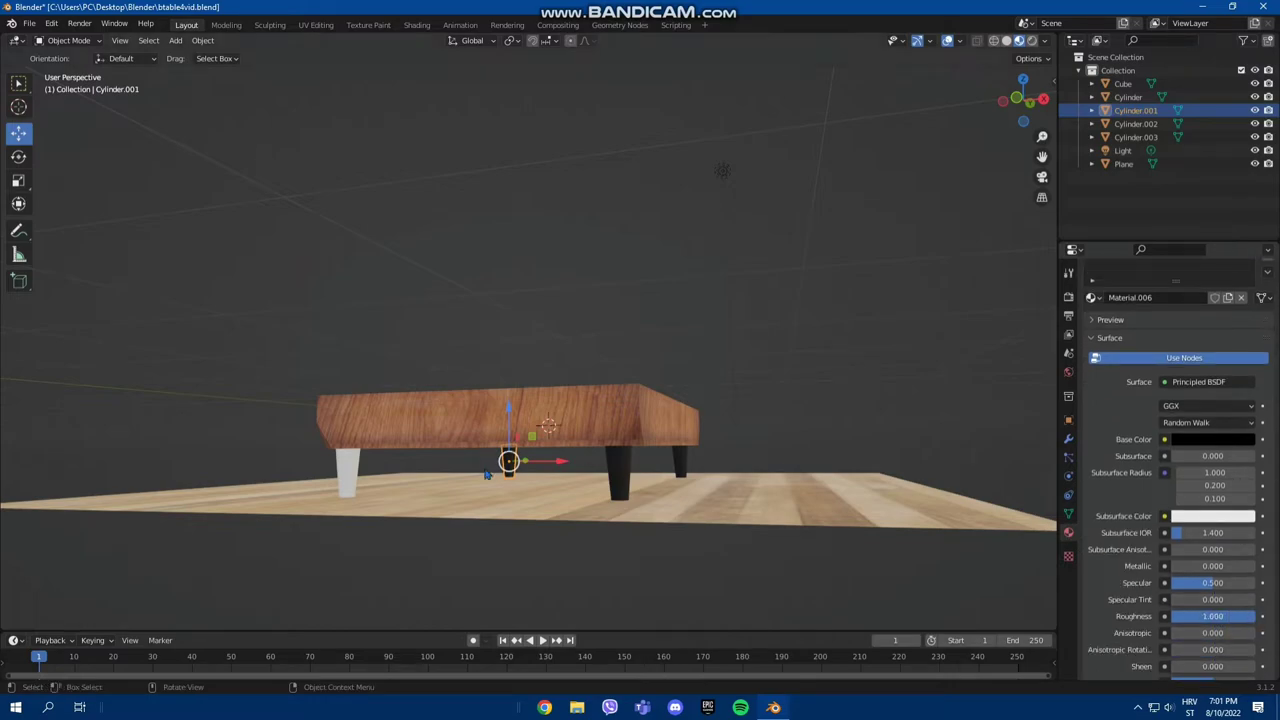
Step: Give the last white leg a new material with a black base colour
left_click(350, 470)
left_click(1160, 351)
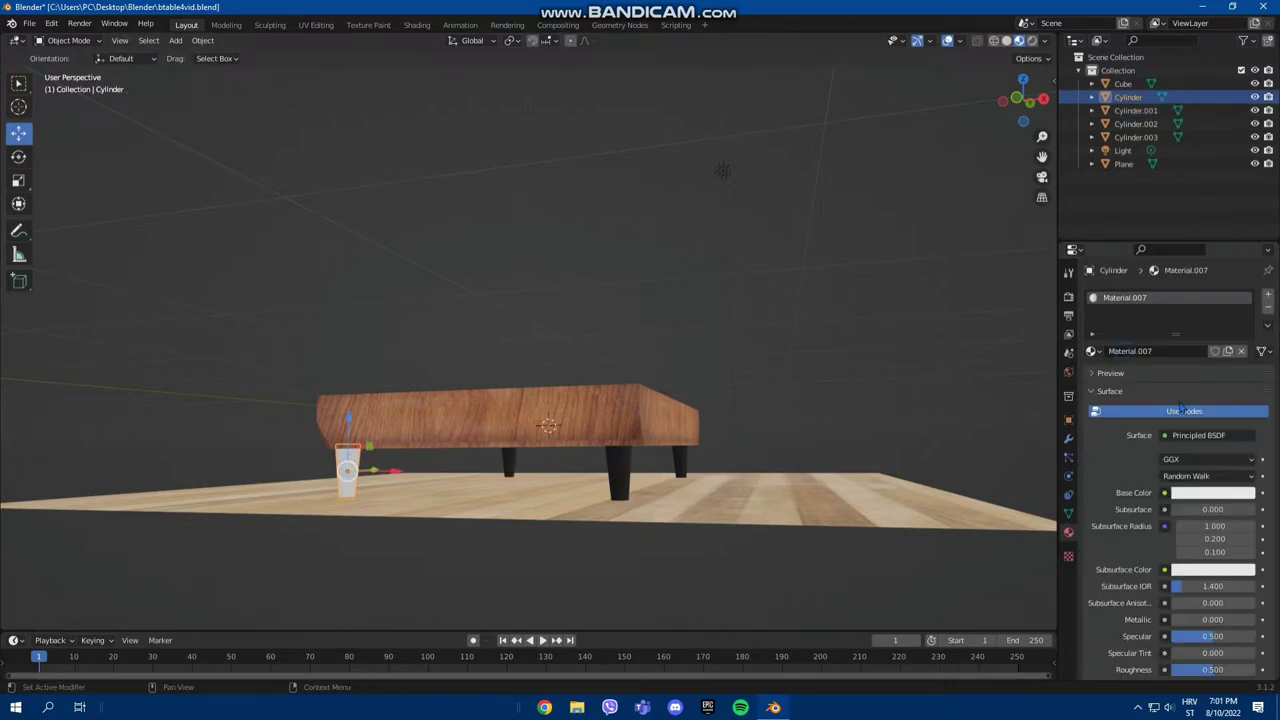
left_click(1192, 500)
left_click_drag(1244, 306, 1244, 397)
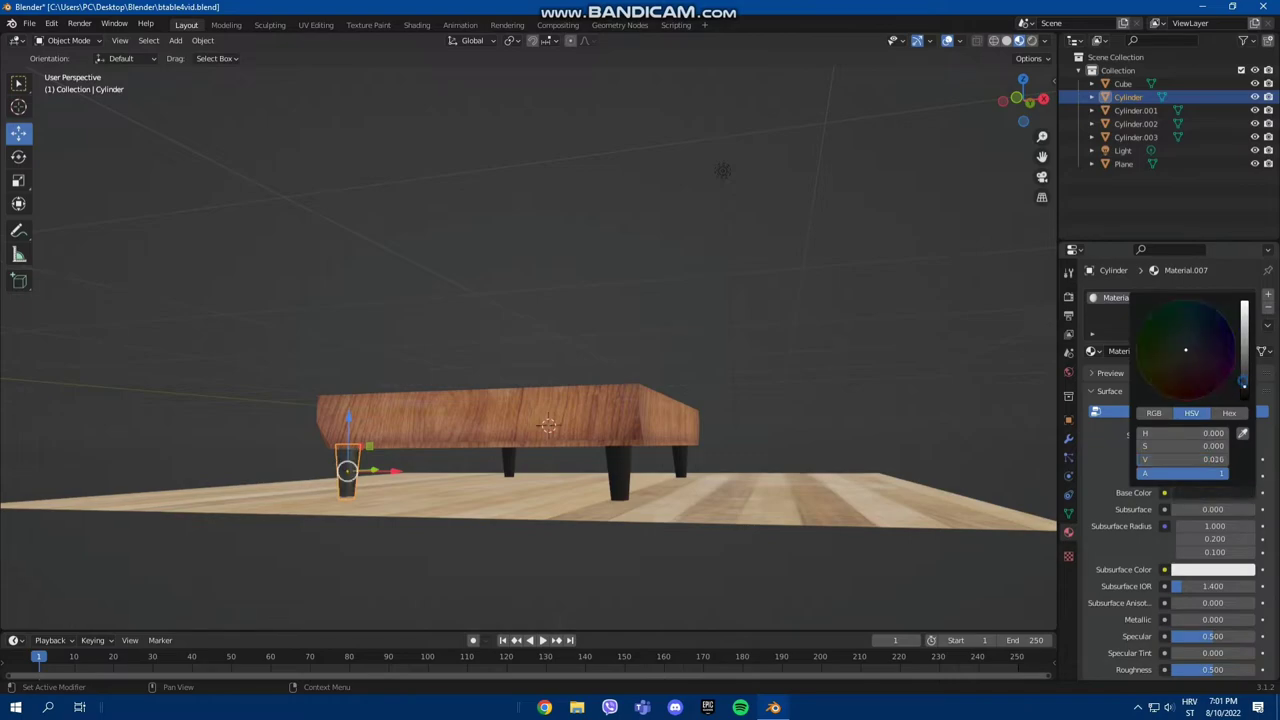
scroll(1170, 537, "down", 2)
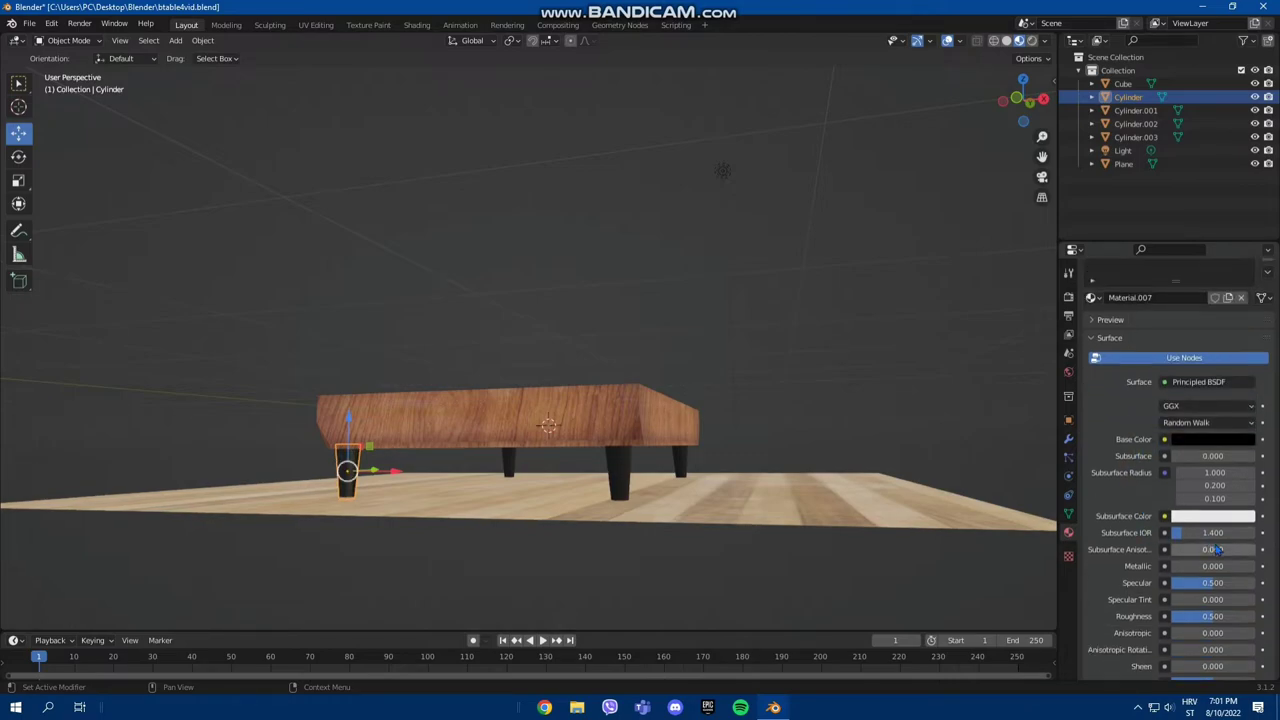
scroll(1200, 535, "down", 2)
scroll(1214, 534, "down", 2)
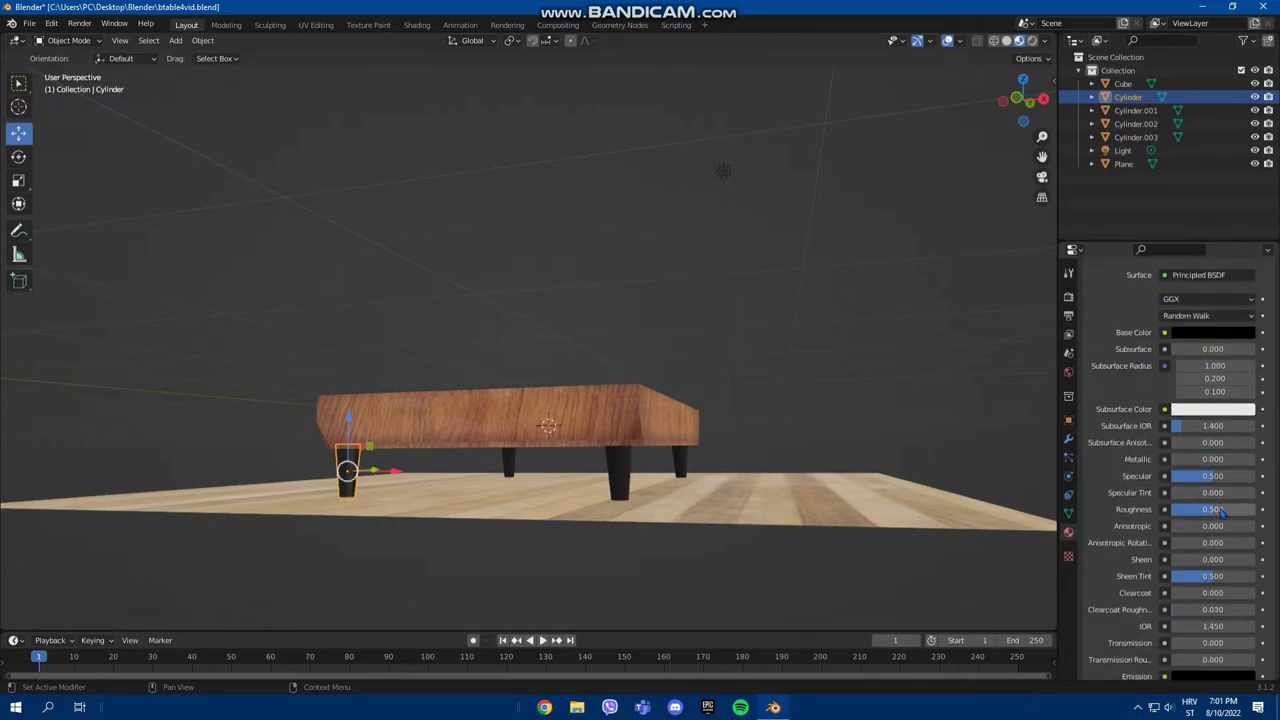
left_click(829, 388)
mouse_move(826, 382)
middle_mouse_down()
mouse_move(802, 408)
mouse_move(640, 437)
mouse_move(949, 219)
middle_mouse_up()
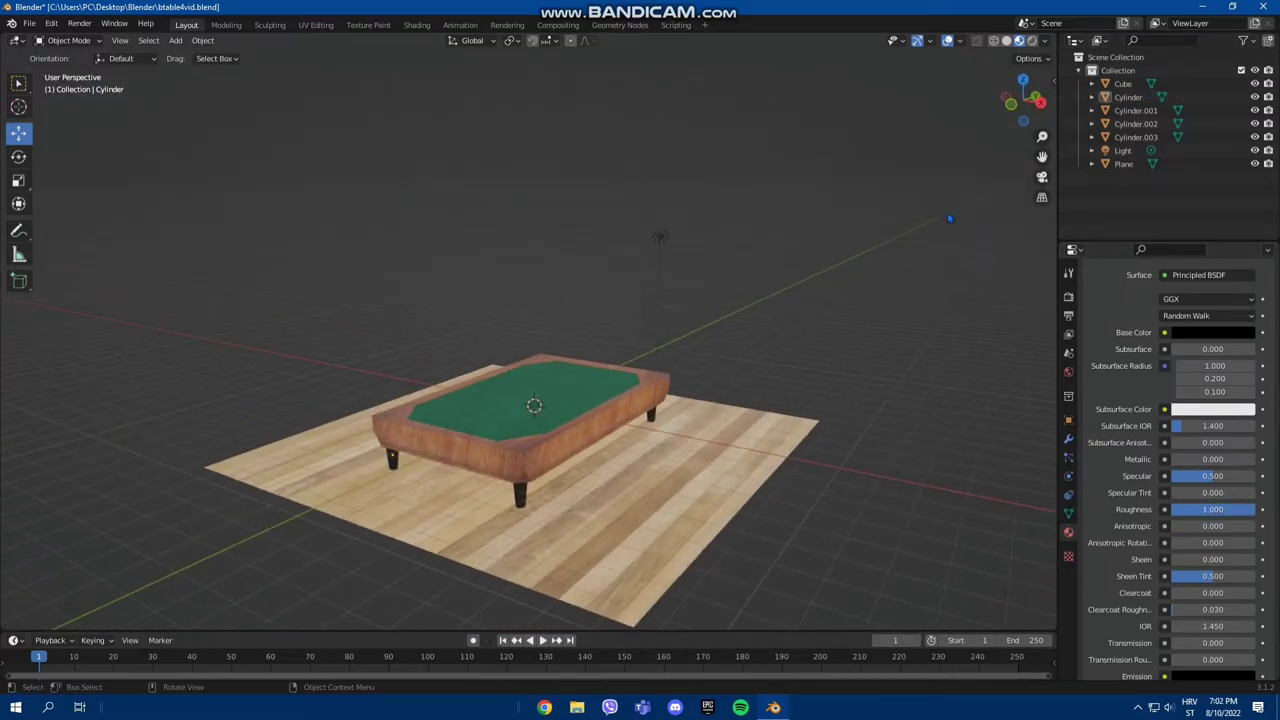
Step: Inspect the table in Rendered shading, then return to Material Preview
left_click(1032, 41)
mouse_move(692, 407)
middle_mouse_down()
mouse_move(677, 420)
mouse_move(654, 229)
mouse_move(671, 440)
mouse_move(693, 429)
mouse_move(666, 371)
mouse_move(680, 405)
mouse_move(684, 372)
mouse_move(683, 393)
mouse_move(443, 388)
mouse_move(690, 418)
middle_mouse_up()
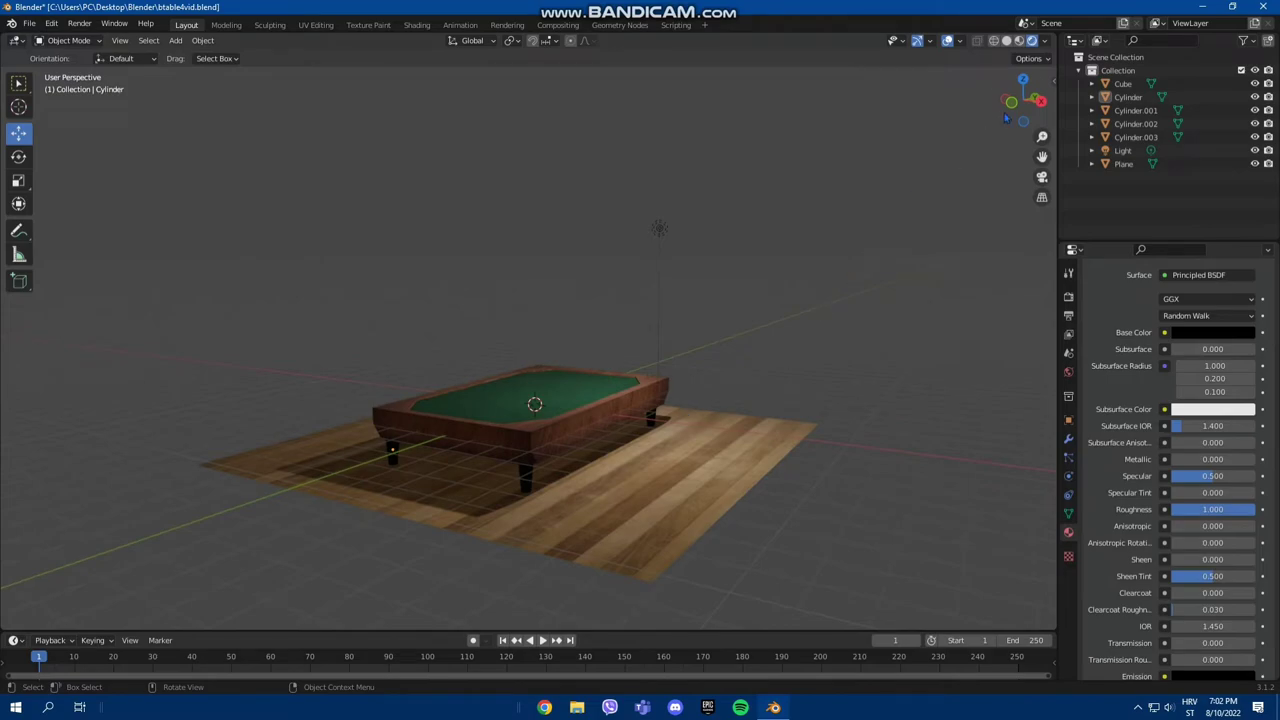
left_click(1018, 44)
Step: From below, select the table body Cube and enter Edit Mode
mouse_move(789, 324)
middle_mouse_down()
mouse_move(700, 491)
mouse_move(668, 472)
mouse_move(471, 456)
mouse_move(498, 438)
mouse_move(499, 514)
middle_mouse_up()
left_click(500, 432)
key("Tab")
key("Tab")
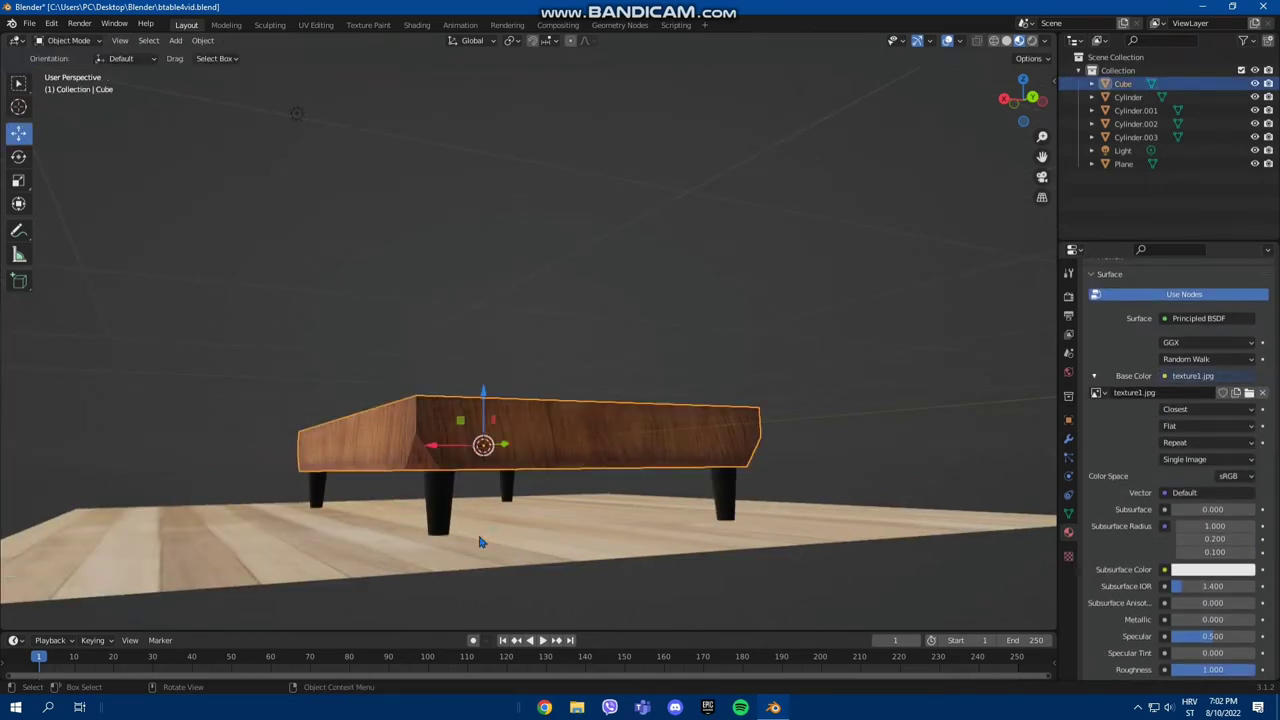
Step: Lower the wood floor plane straight down along Z, away from the table
left_click(488, 554)
key("g")
key("z")
left_click(490, 575)
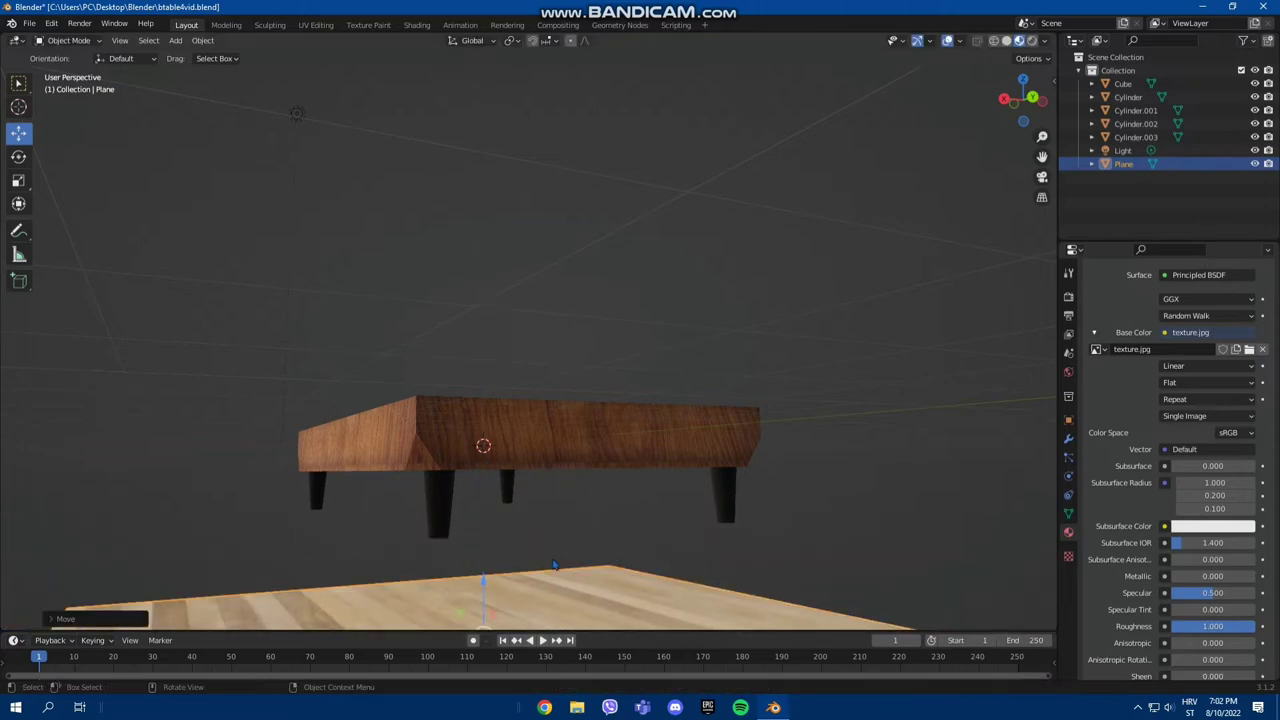
Step: In Edit Mode on the table body, select its bottom faces from below
middle_click_drag(490, 575, 551, 531)
left_click(522, 464)
key("Tab")
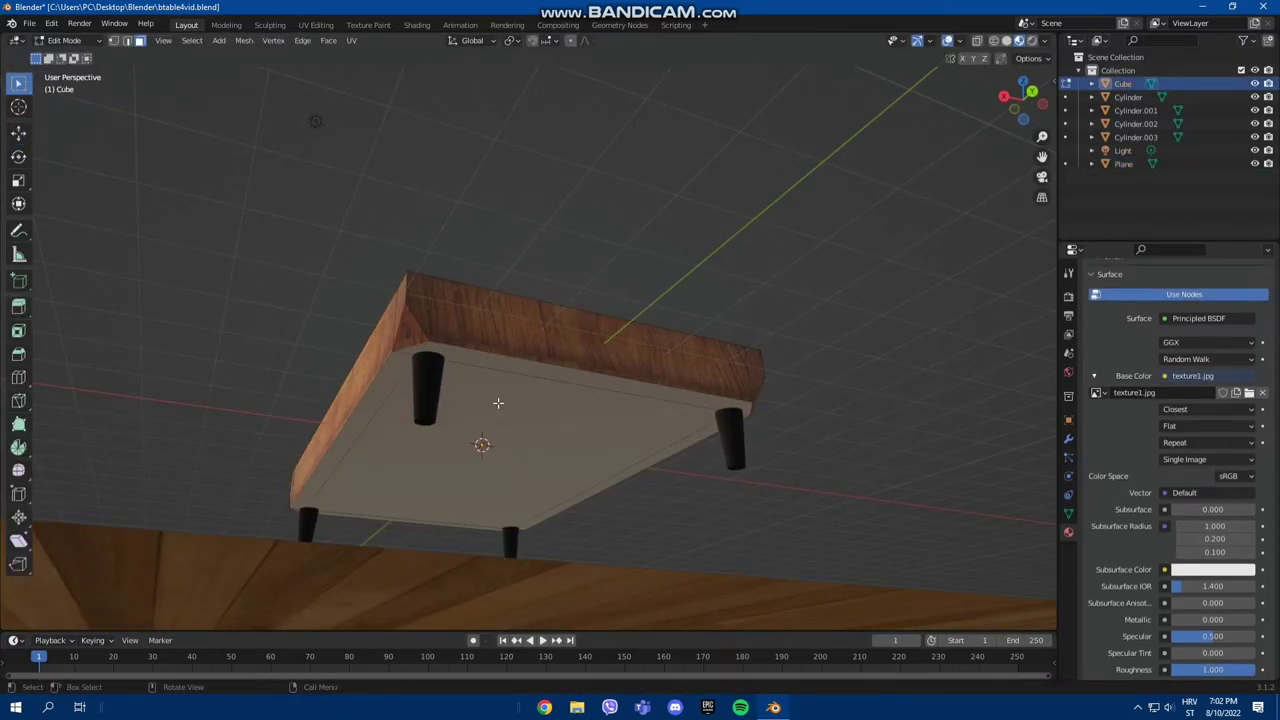
left_click(414, 352)
left_click(410, 385)
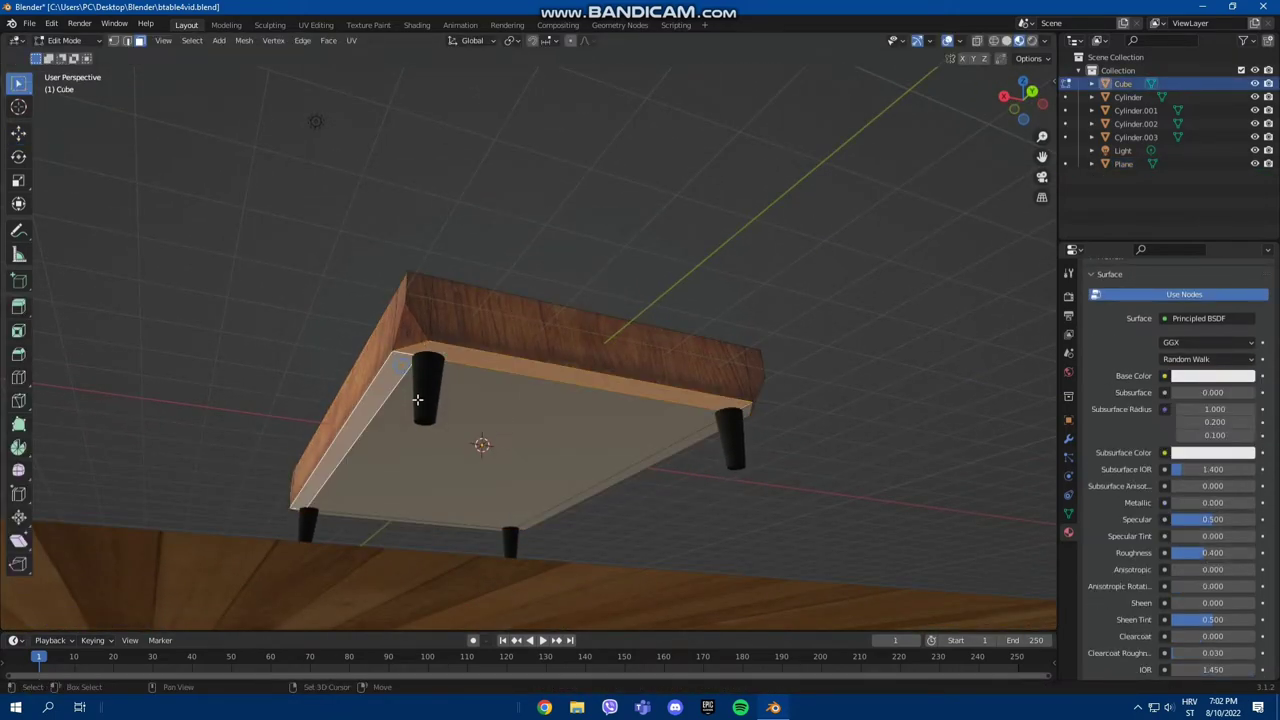
left_click(402, 431)
mouse_move(402, 431)
middle_mouse_down()
mouse_move(504, 491)
mouse_move(466, 524)
middle_mouse_up()
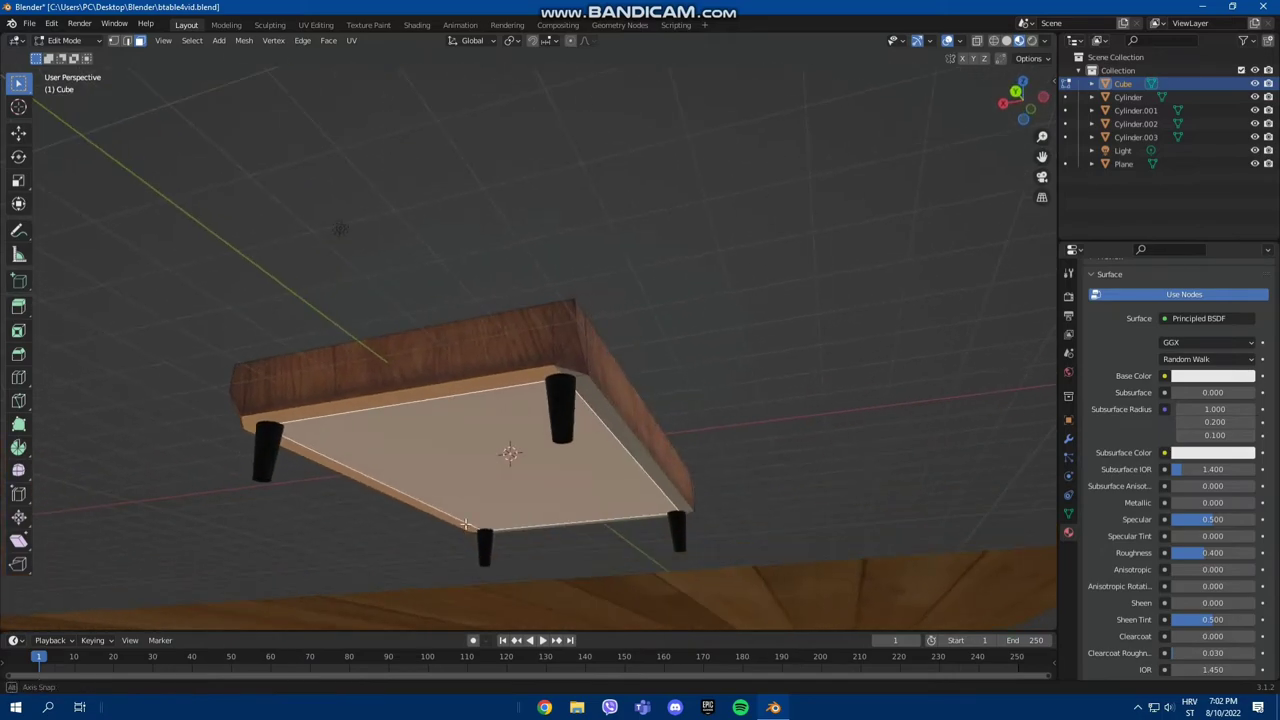
Step: Add the narrow inner side, thin edge sliver and small triangular corner faces to the underside selection
left_click(579, 371)
middle_click_drag(579, 371, 432, 433)
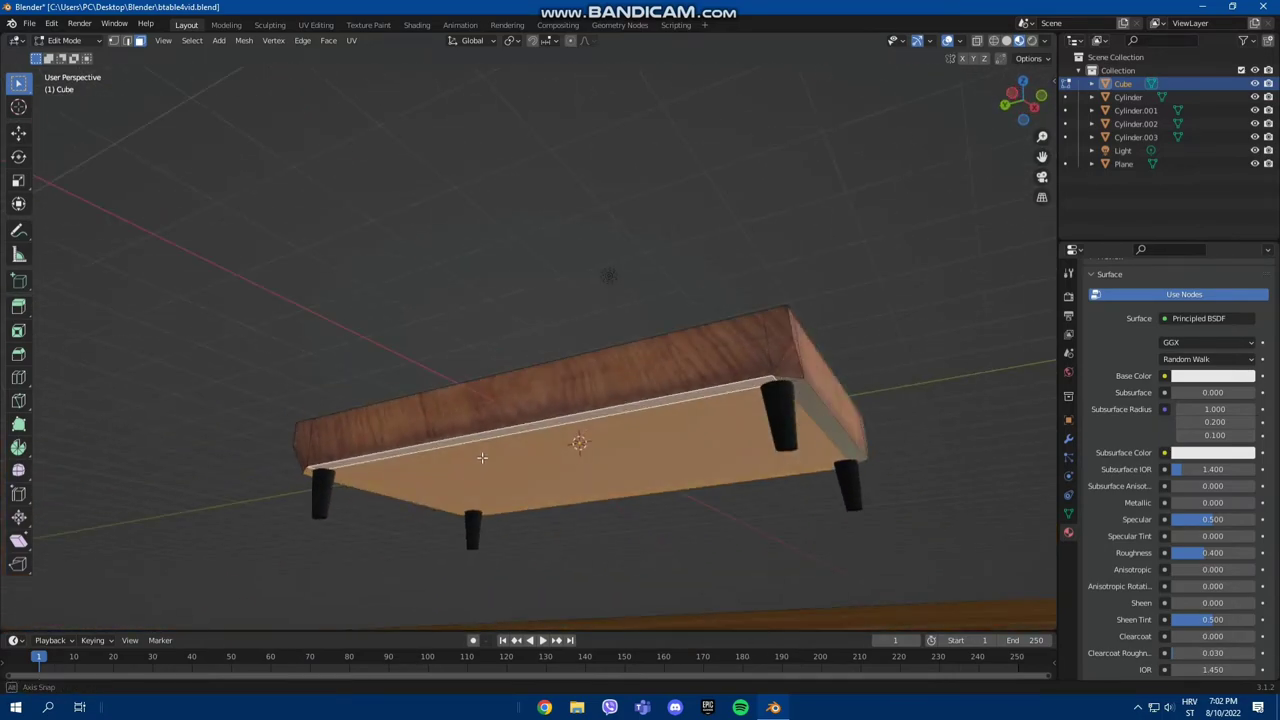
left_click(454, 377)
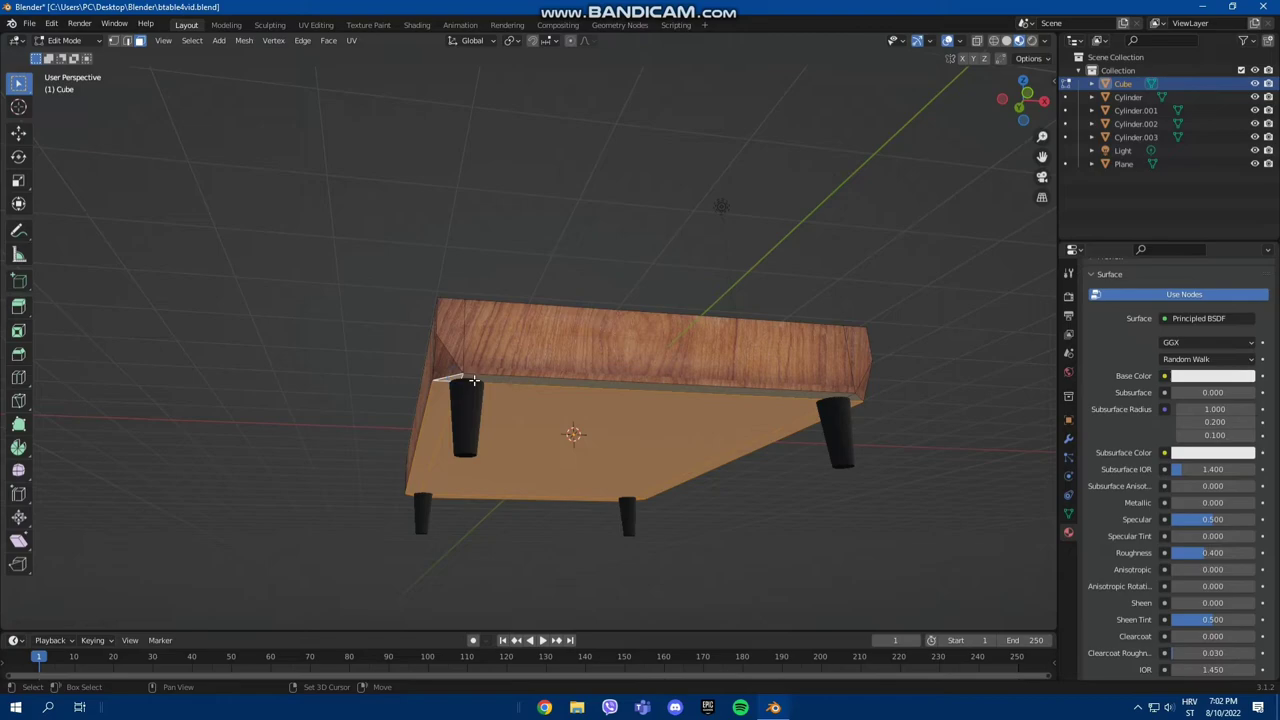
middle_click_drag(477, 377, 533, 376)
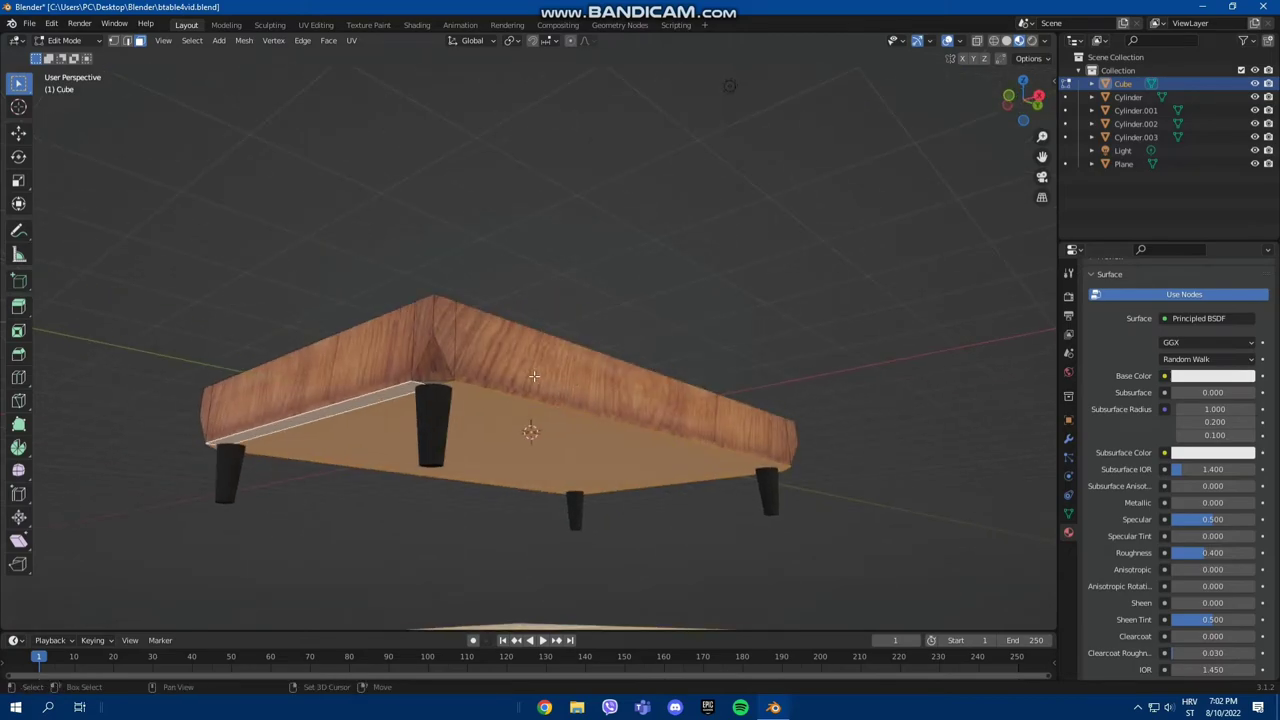
left_click(442, 380)
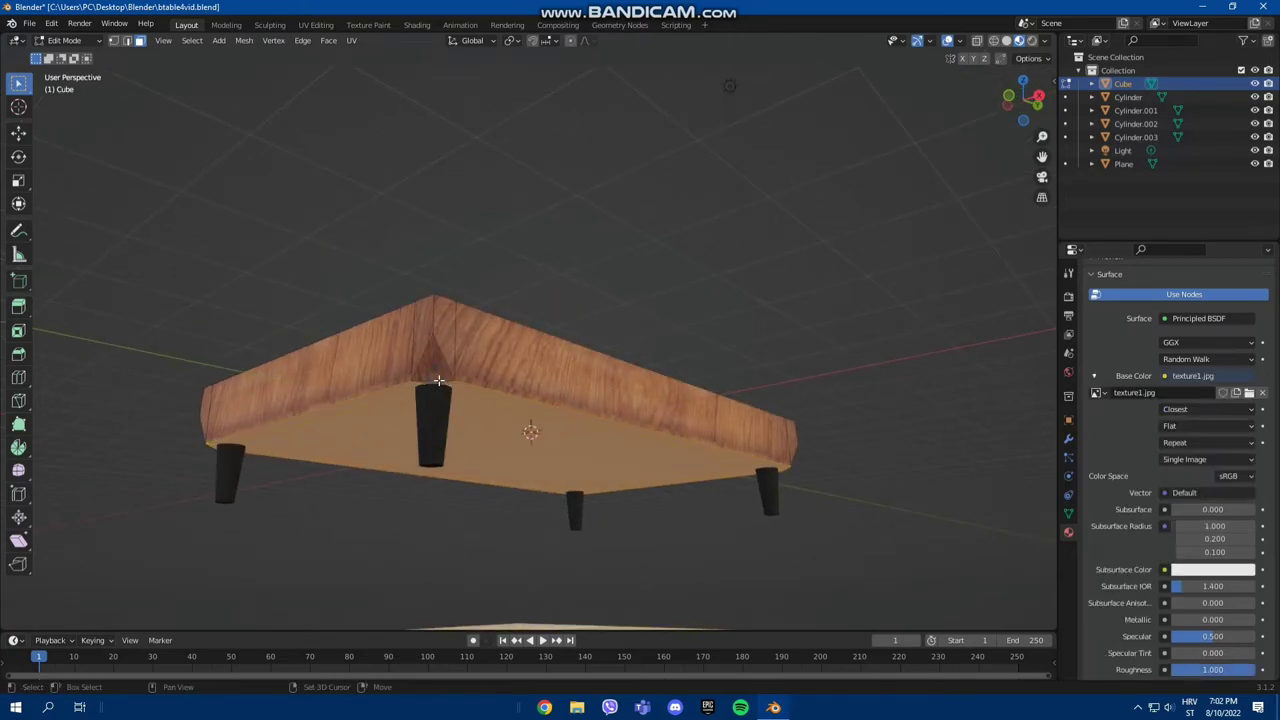
middle_click_drag(438, 380, 442, 374)
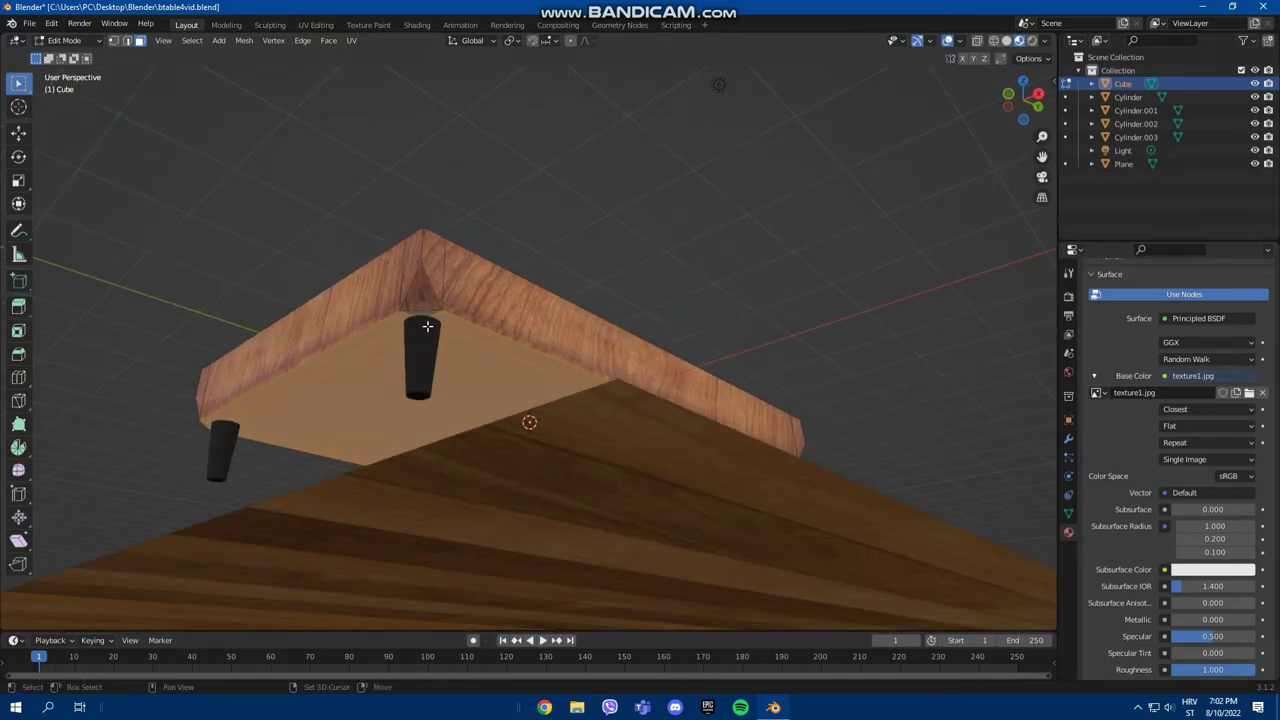
middle_click_drag(646, 397, 803, 431)
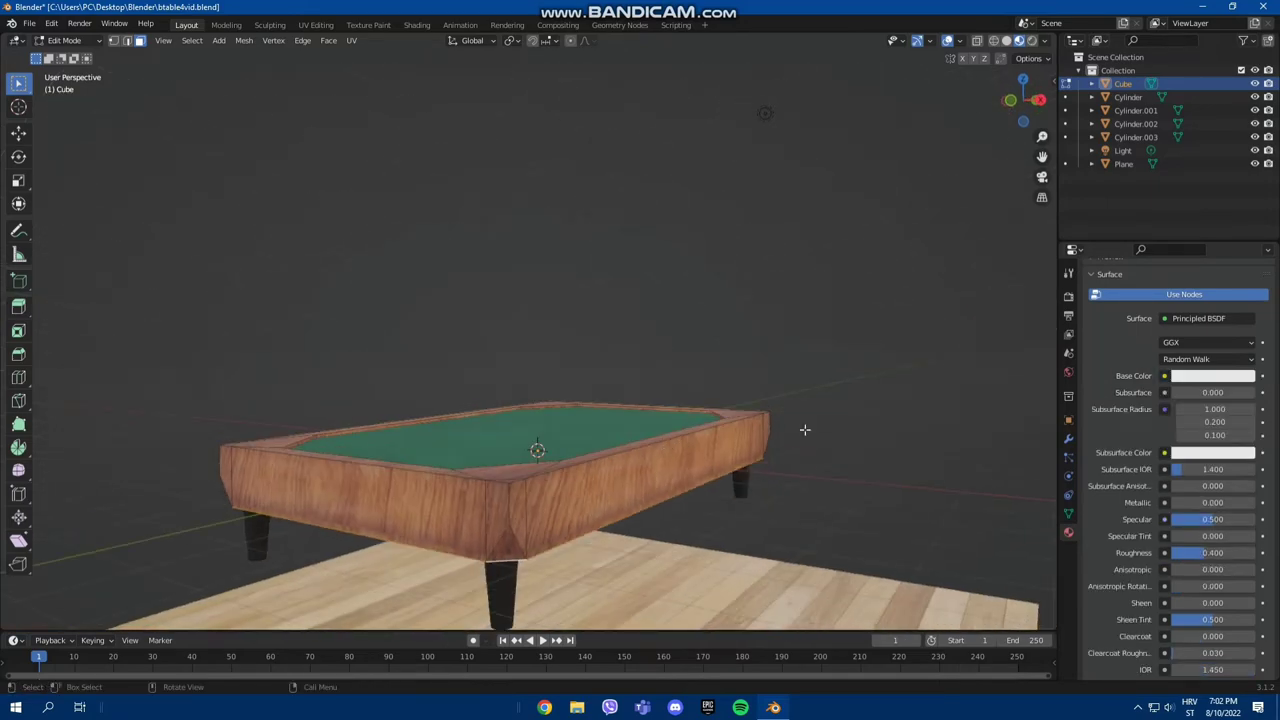
scroll(1122, 414, "up", 3)
Step: Add a new material slot and material to the table, with Image Texture driving Base Color
scroll(1122, 414, "up", 3)
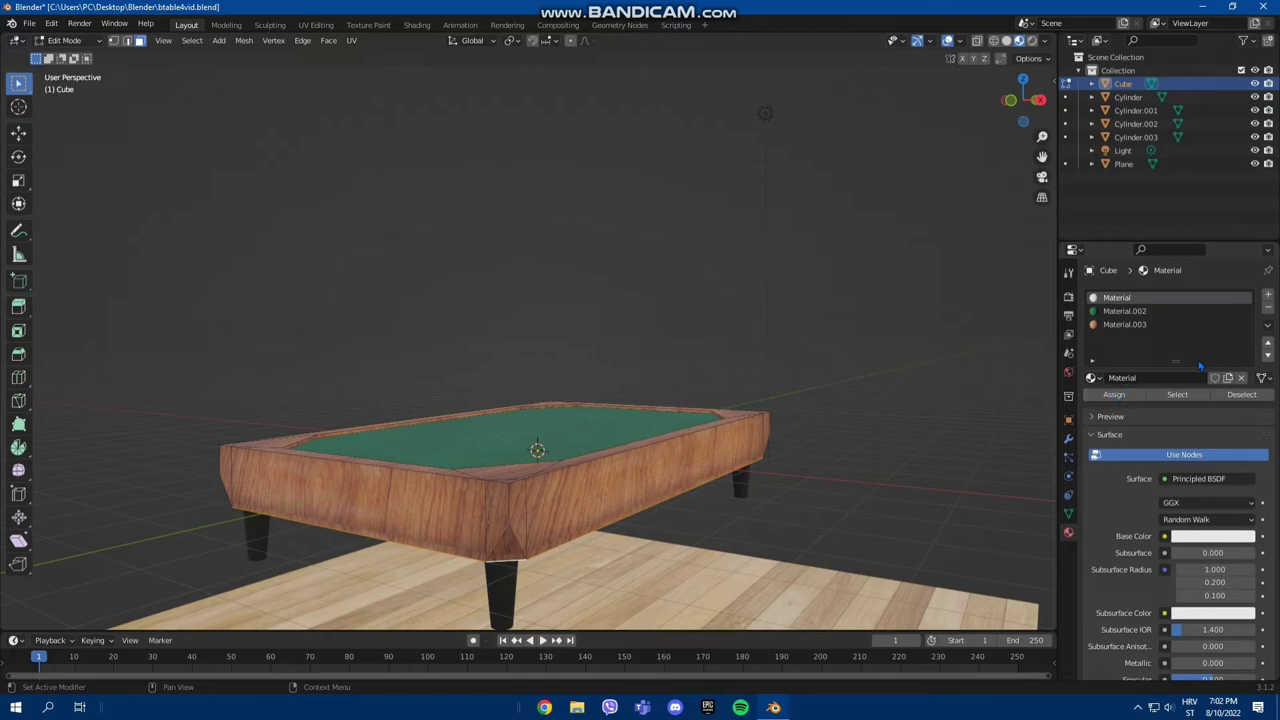
left_click(1268, 295)
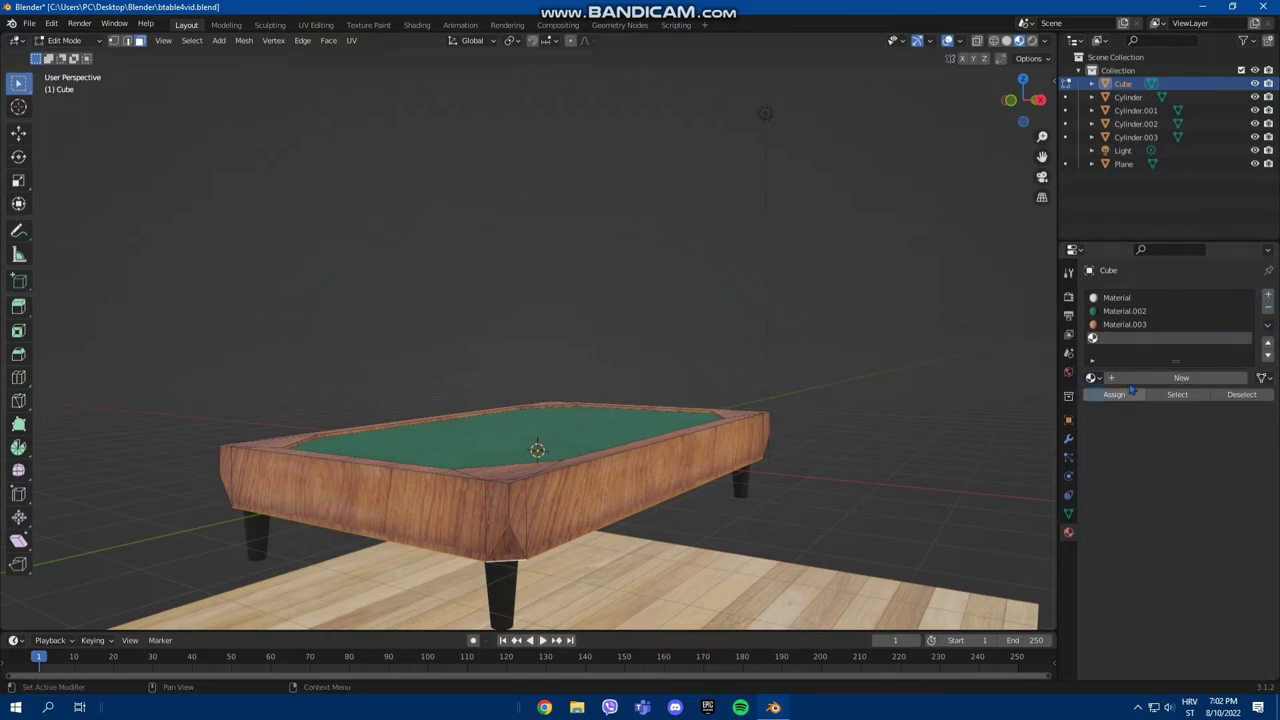
left_click(1129, 379)
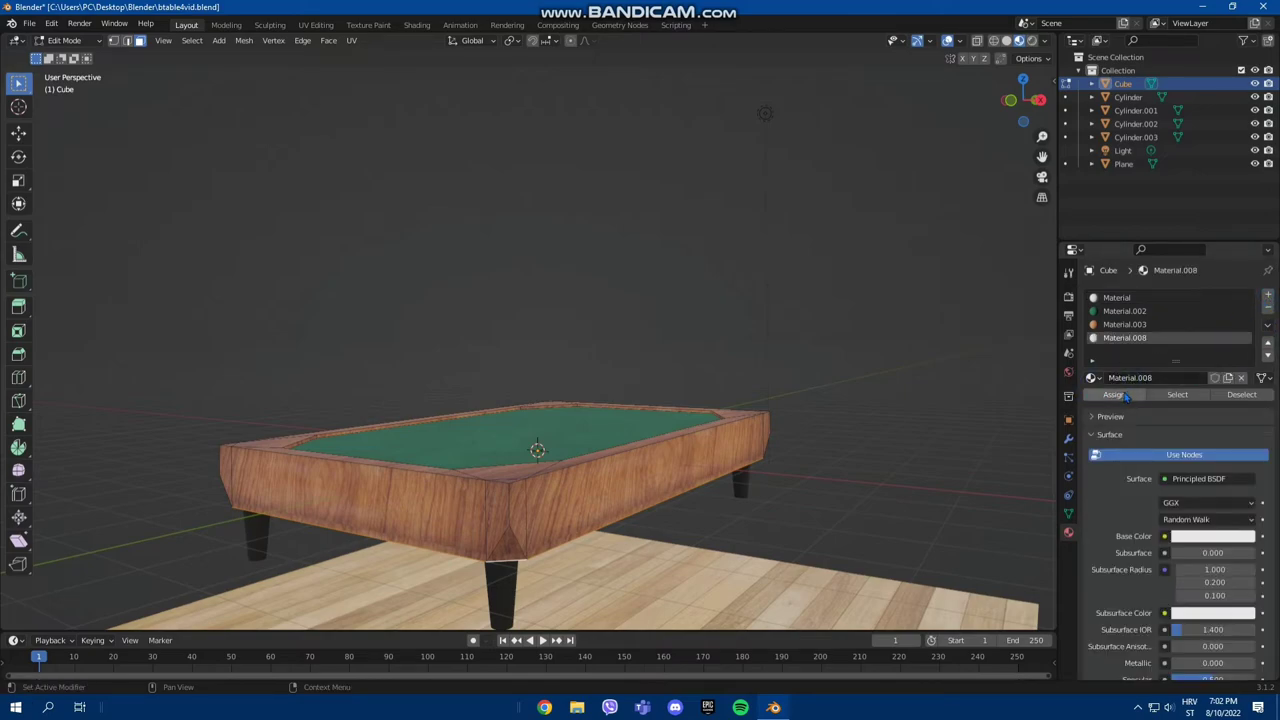
left_click(1164, 537)
left_click(905, 434)
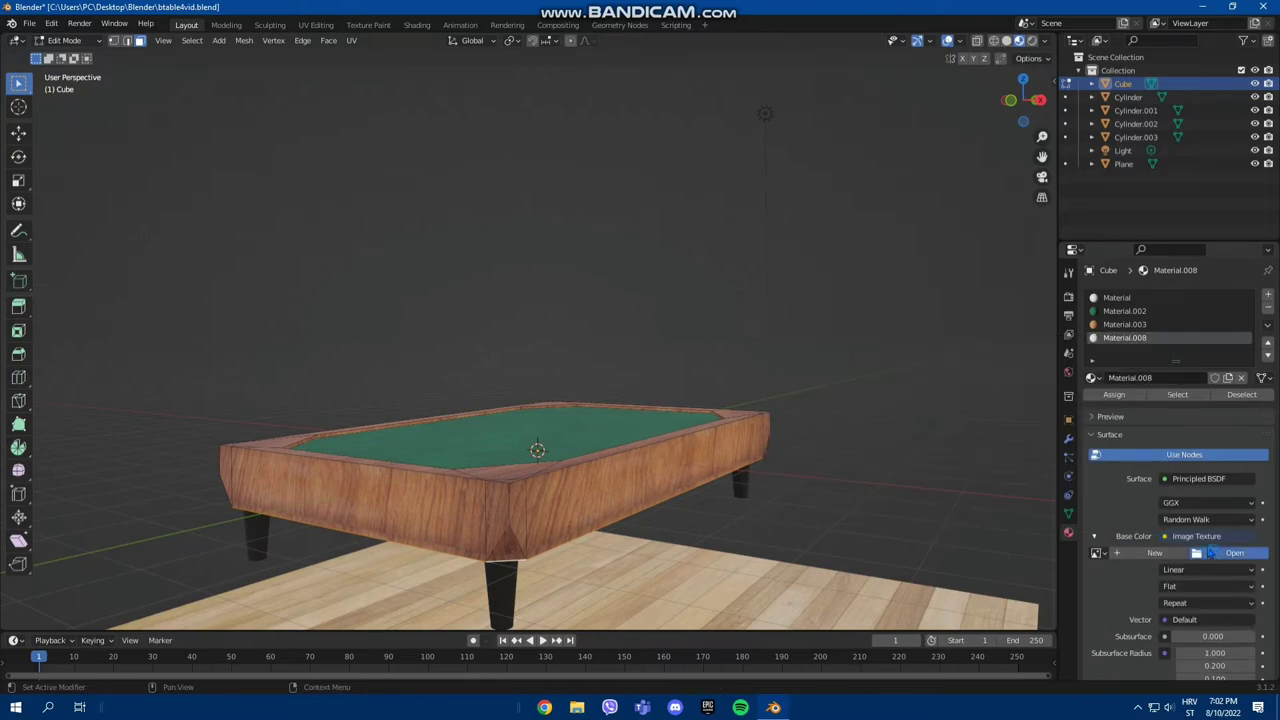
Step: Load texture1.jpg from the Textures_material folder and set its interpolation to Closest
left_click(1212, 553)
double_click(490, 206)
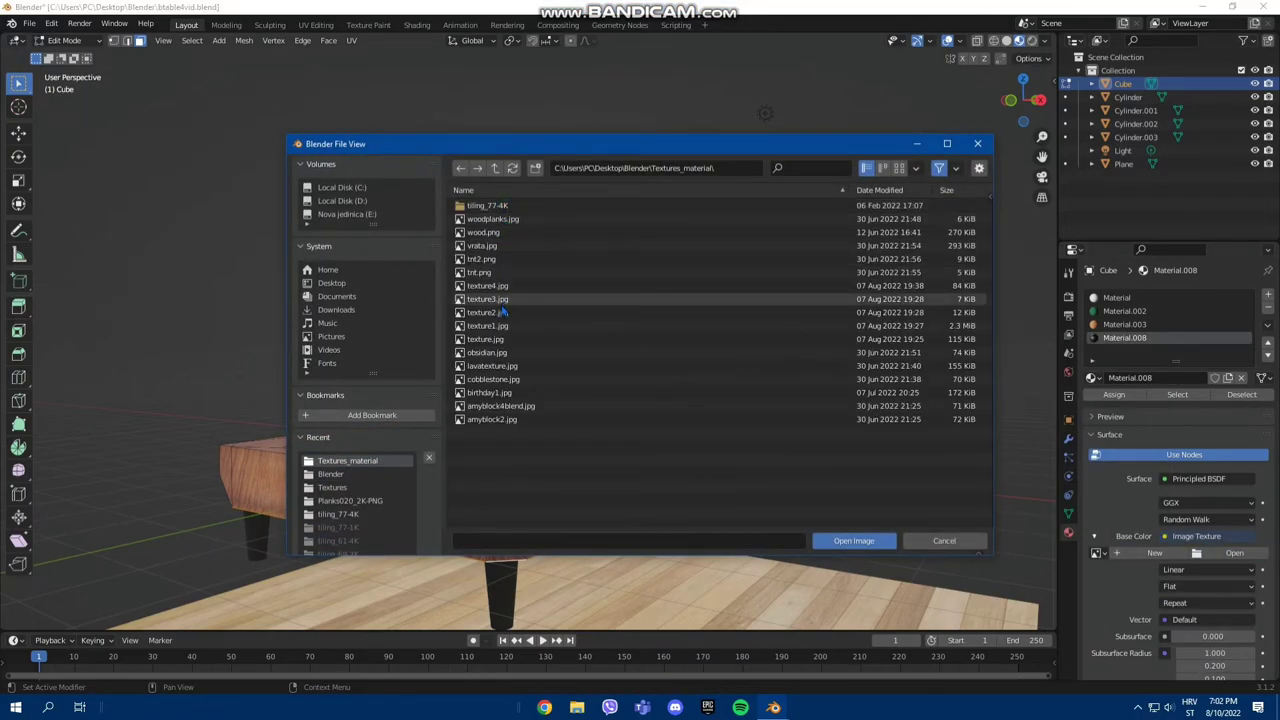
left_click(488, 325)
left_click(853, 540)
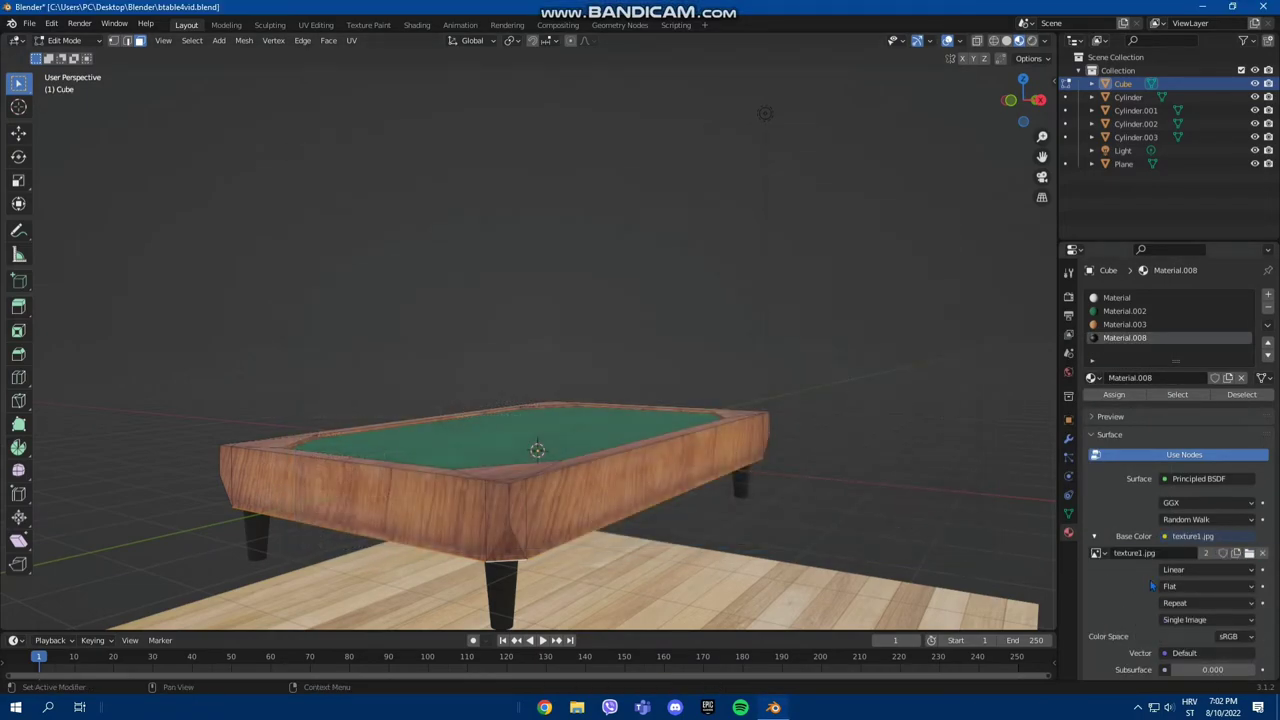
left_click(1205, 570)
left_click(1188, 600)
scroll(857, 500, "down", 1)
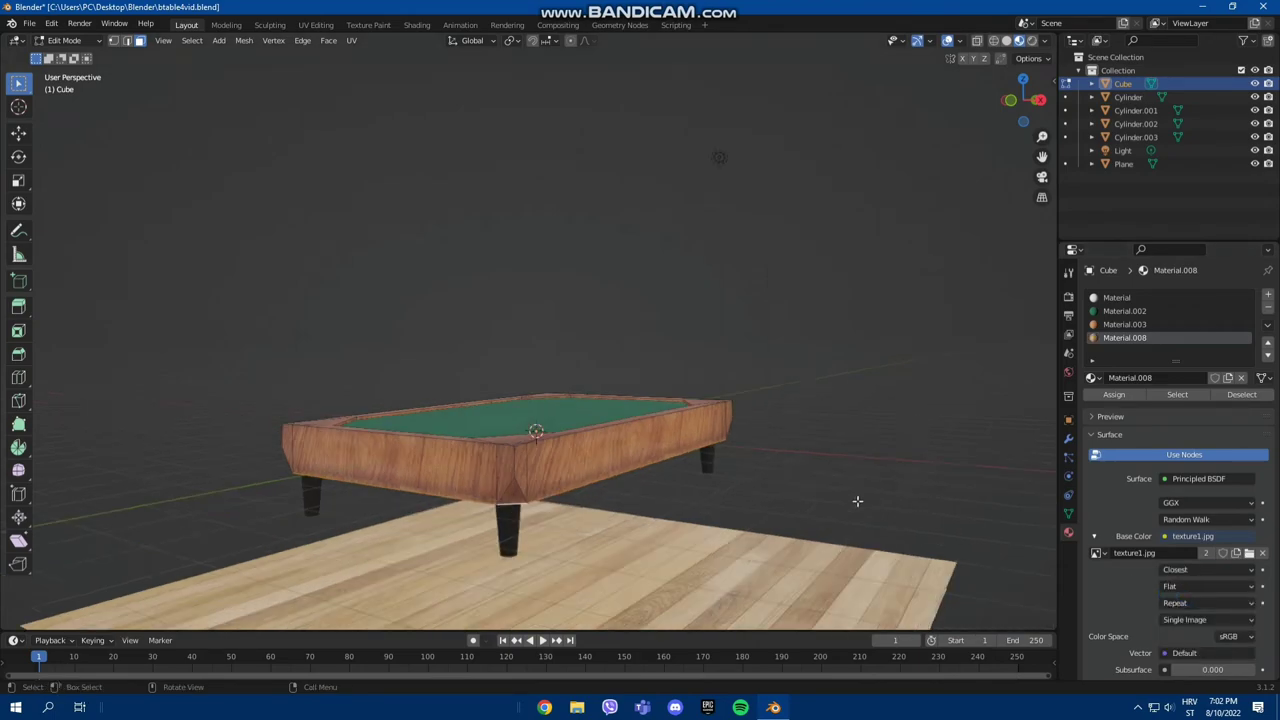
scroll(840, 512, "down", 5)
scroll(519, 481, "up", 5)
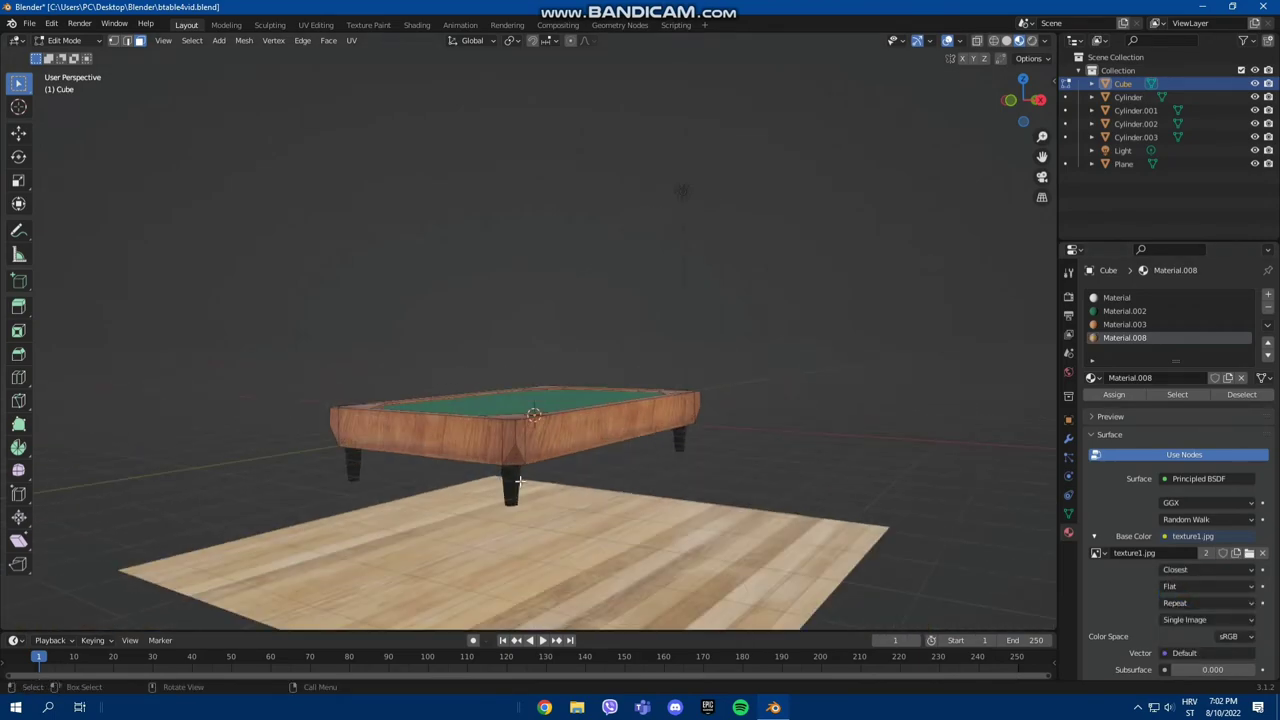
Step: In Object Mode, raise the wood floor plane along Z to sit just beneath the legs
key("Tab")
left_click(514, 537)
key("g")
key("z")
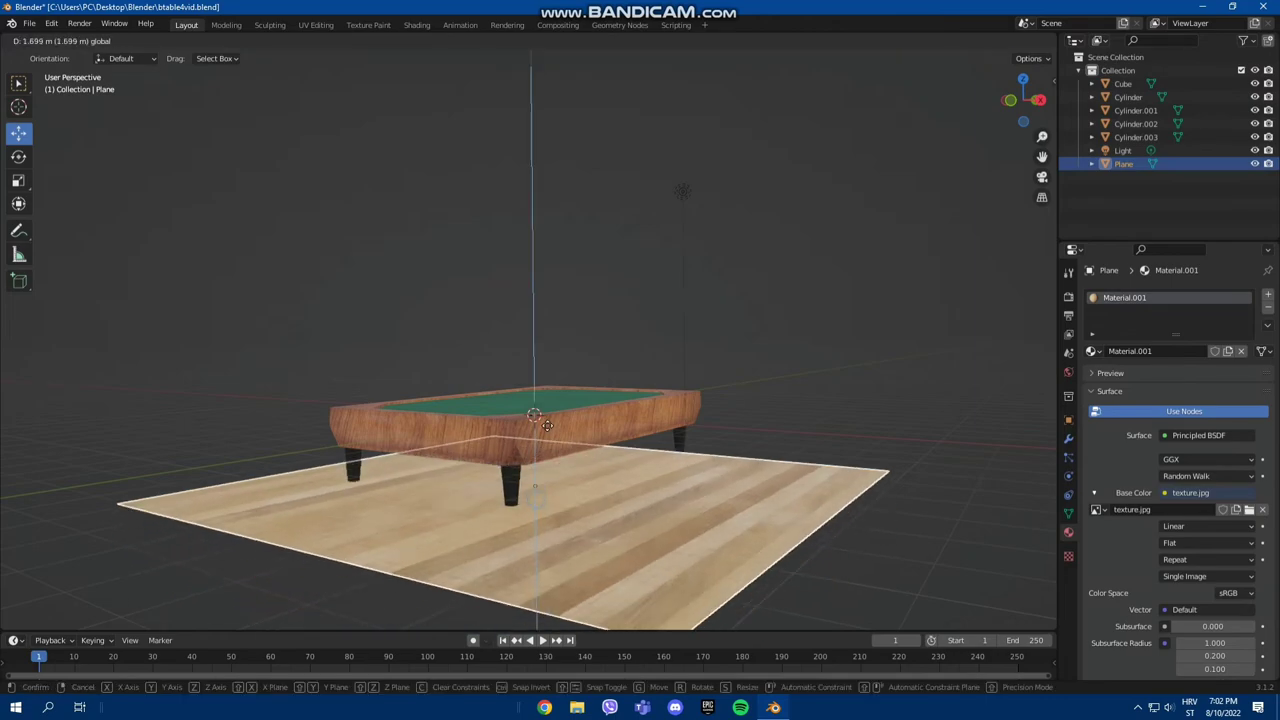
left_click(875, 570)
mouse_move(875, 570)
middle_mouse_down()
mouse_move(898, 530)
mouse_move(881, 560)
middle_mouse_up()
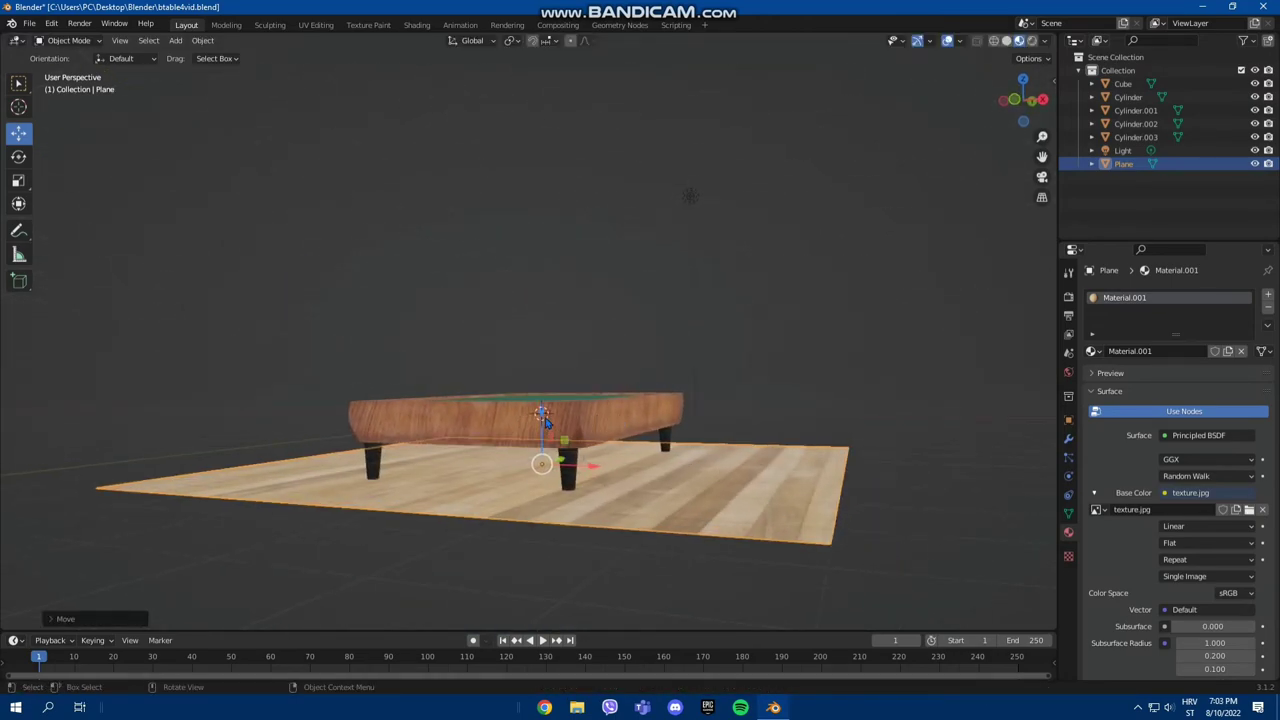
key("g")
key("z")
key("Escape")
Step: Deselect the floor, check the scene in Rendered shading, then return to Material Preview
left_click(579, 574)
middle_click_drag(579, 574, 560, 615)
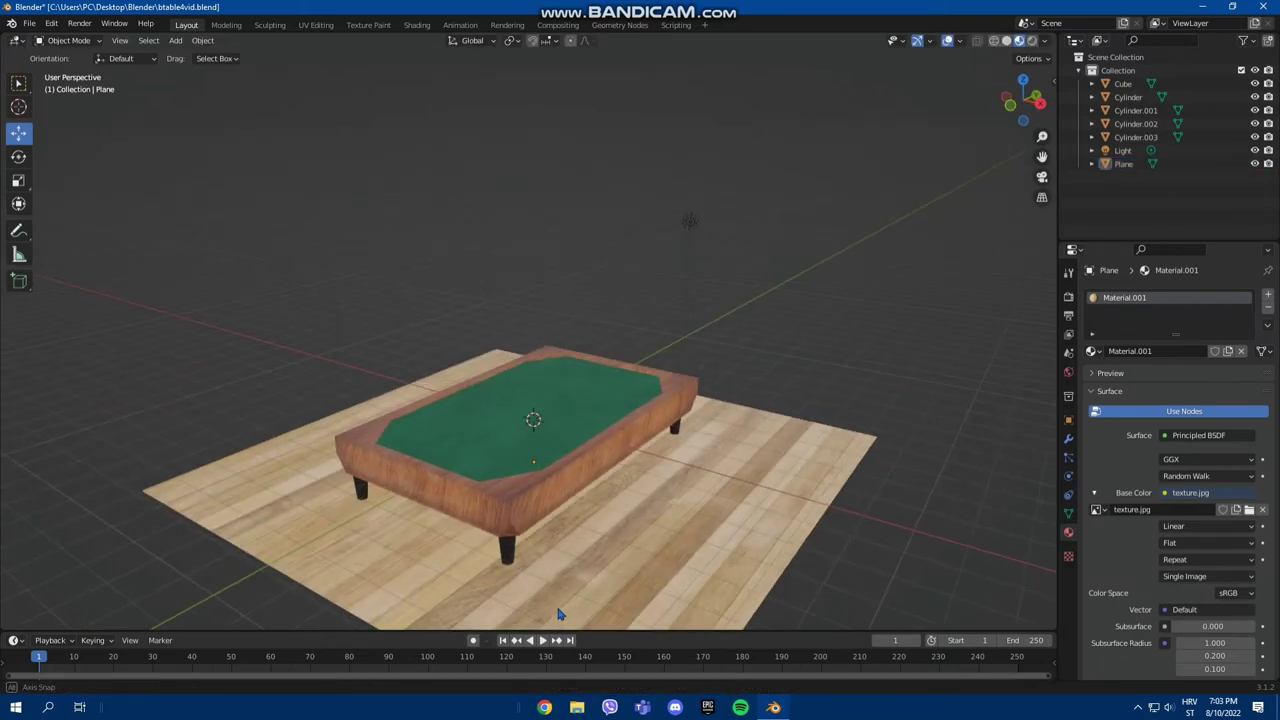
scroll(597, 569, "down", 3)
mouse_move(514, 524)
middle_mouse_down()
mouse_move(700, 493)
mouse_move(537, 520)
middle_mouse_up()
scroll(855, 539, "up", 1)
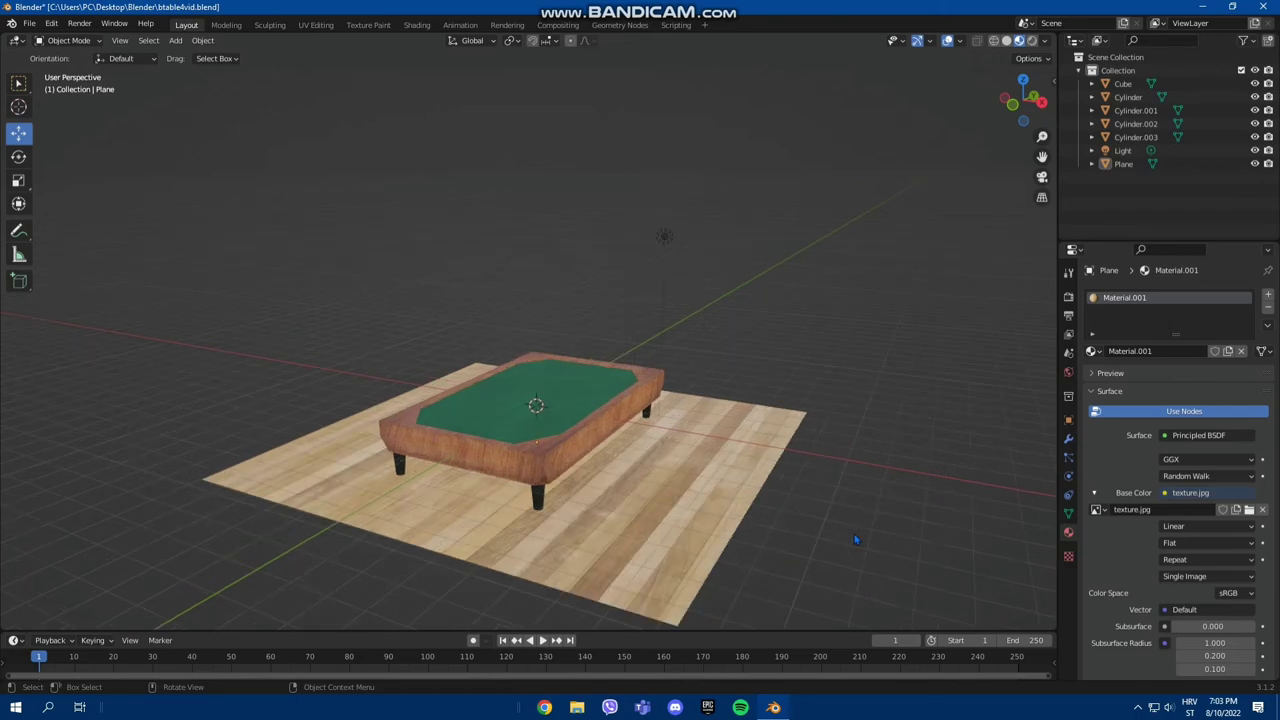
left_click(1032, 41)
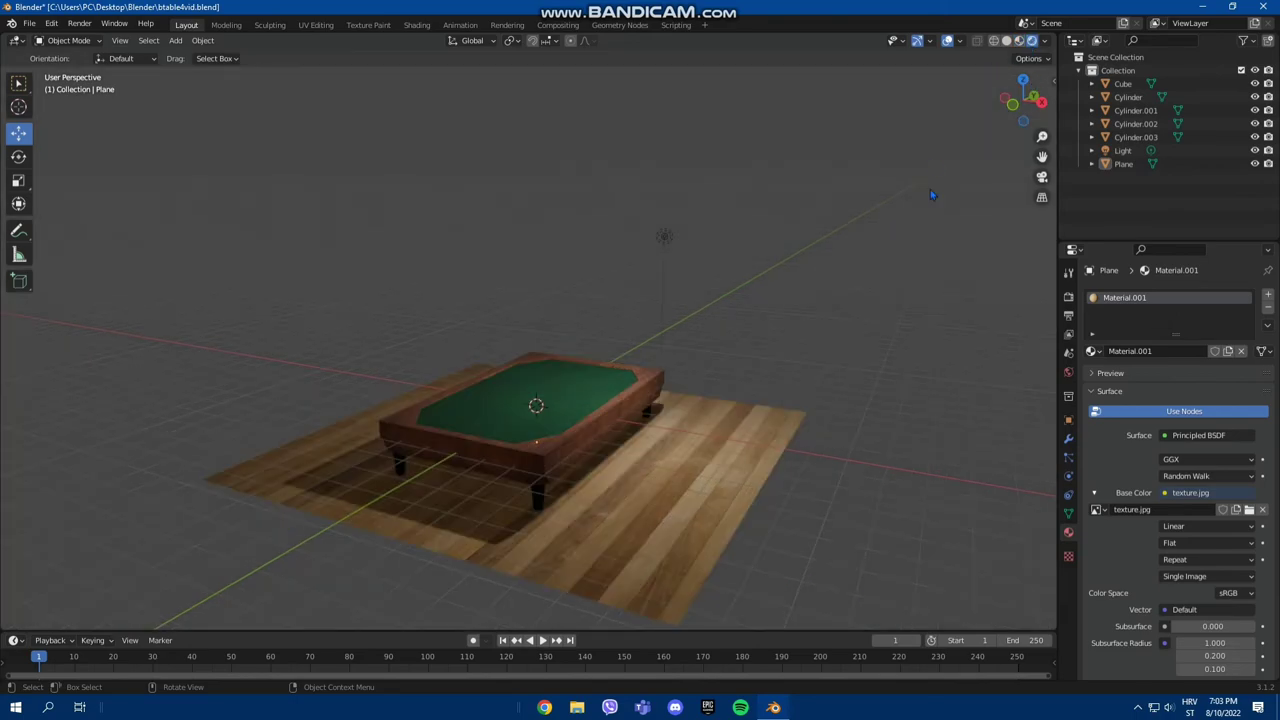
scroll(803, 387, "up", 2)
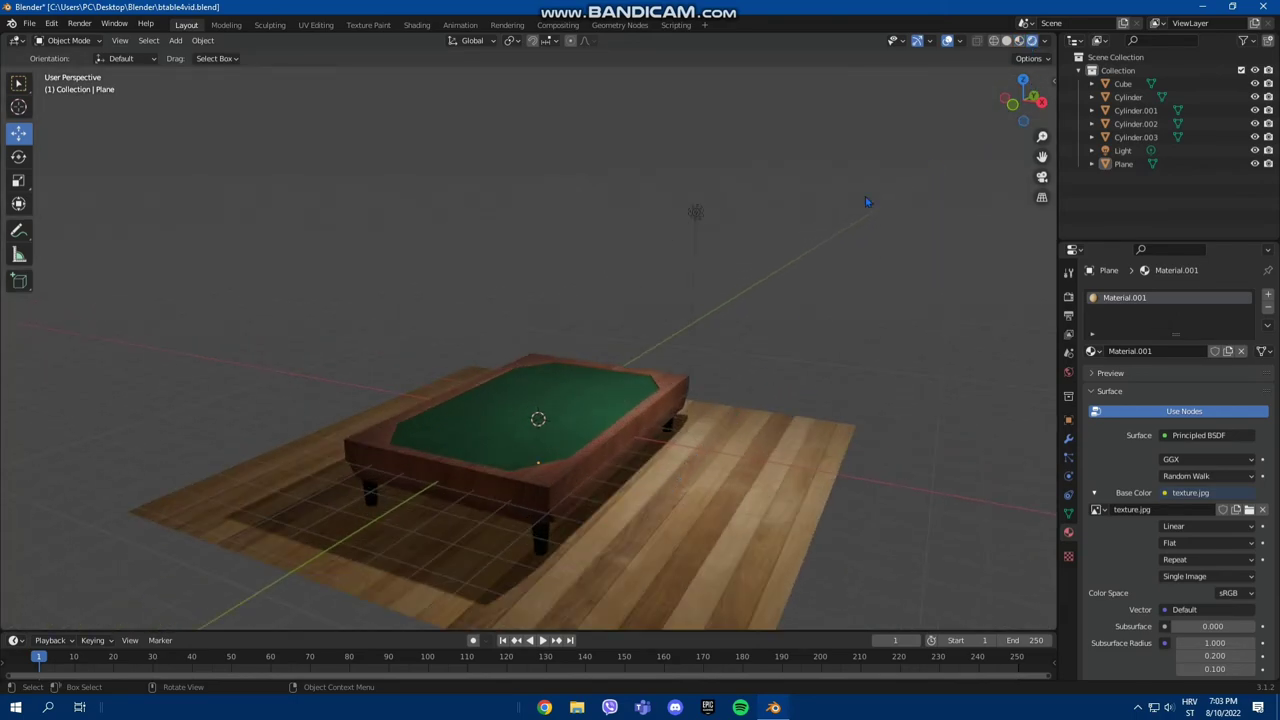
left_click(1019, 41)
scroll(768, 463, "down", 2)
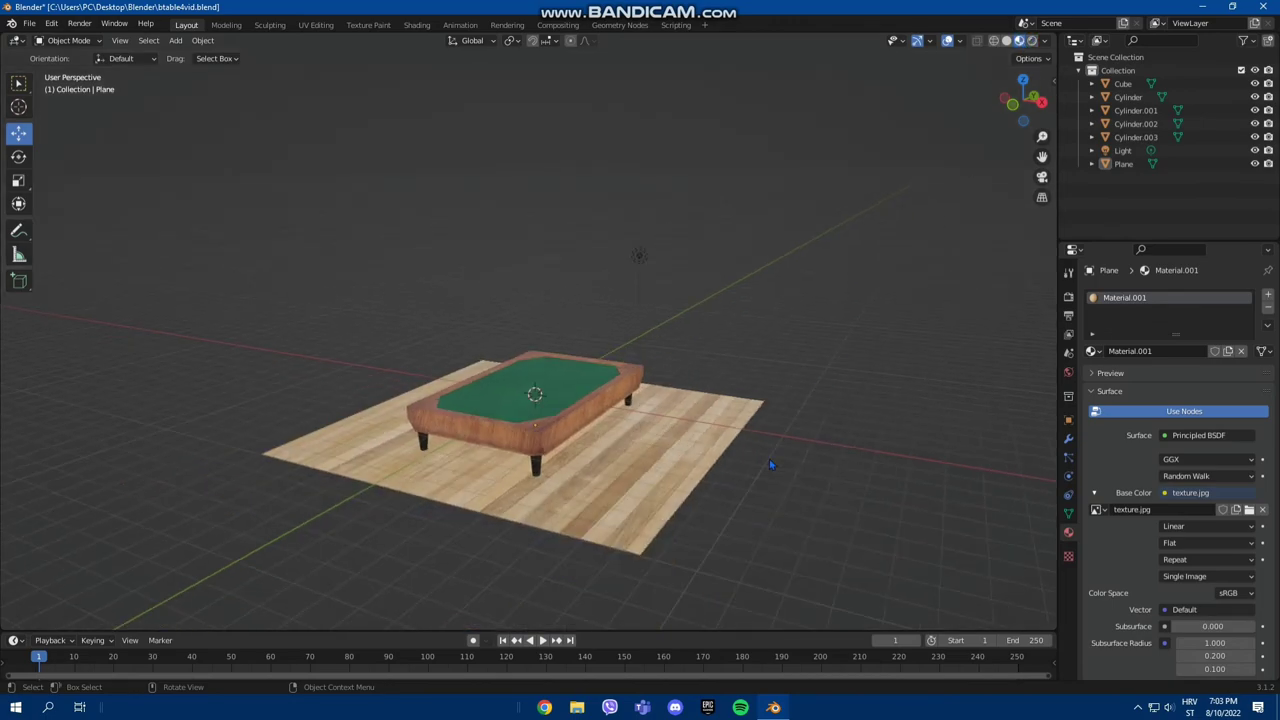